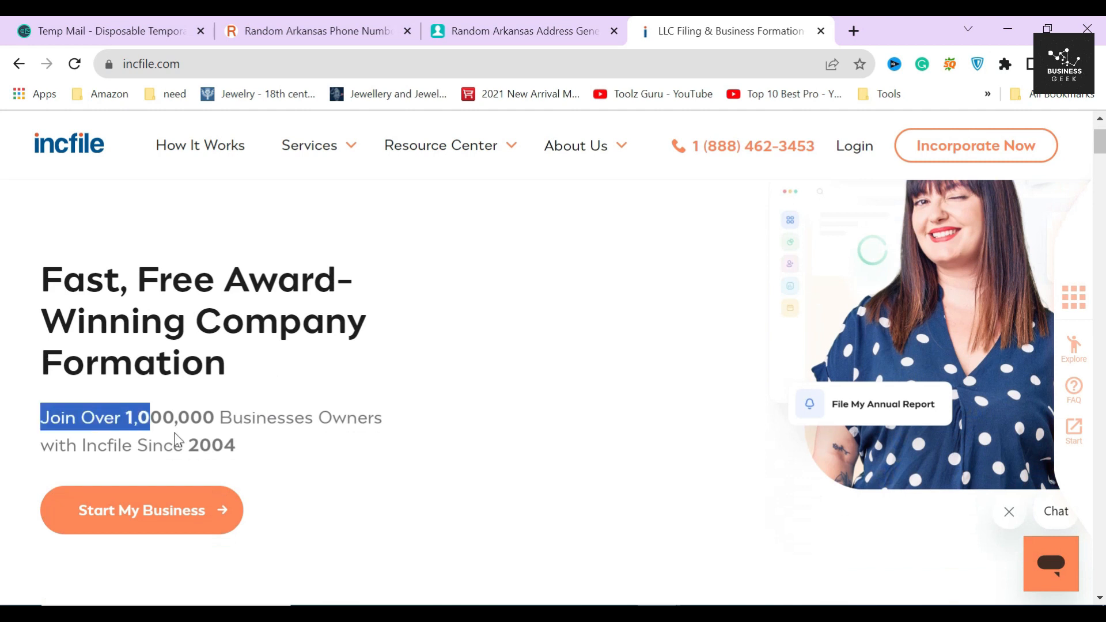
Step: Scroll through the Incfile homepage and read the $0 Business Formation section
{"action": "left_click", "coordinate": [419, 382]}
{"action": "scroll", "coordinate": [598, 391], "scroll_direction": "down", "scroll_amount": 5}
{"action": "scroll", "coordinate": [599, 390], "scroll_direction": "down", "scroll_amount": 15}
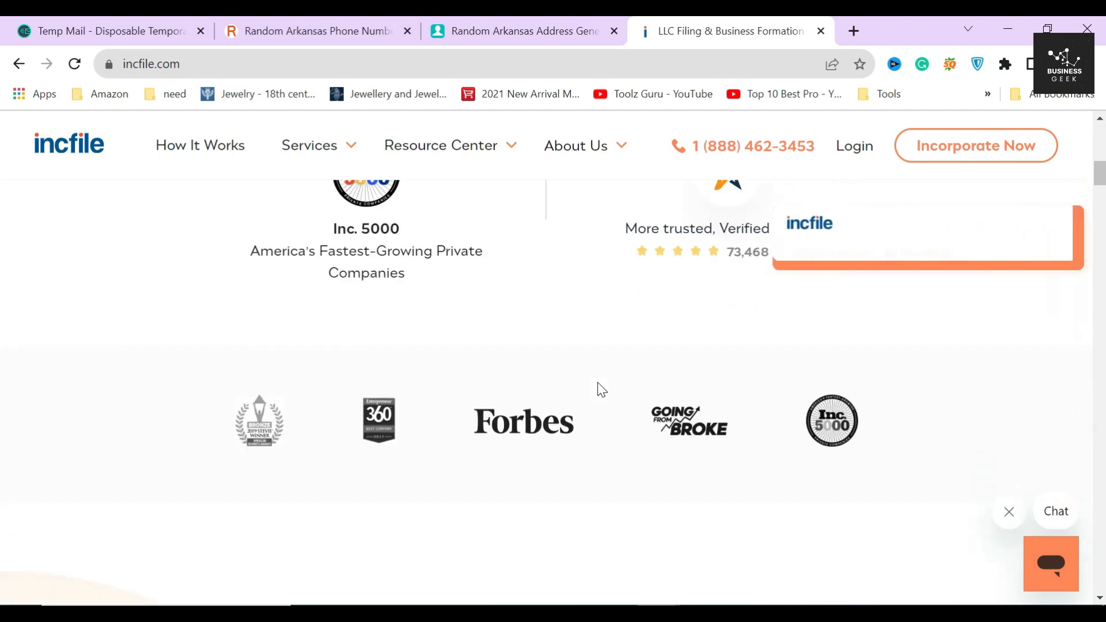
{"action": "scroll", "coordinate": [599, 390], "scroll_direction": "down", "scroll_amount": 2}
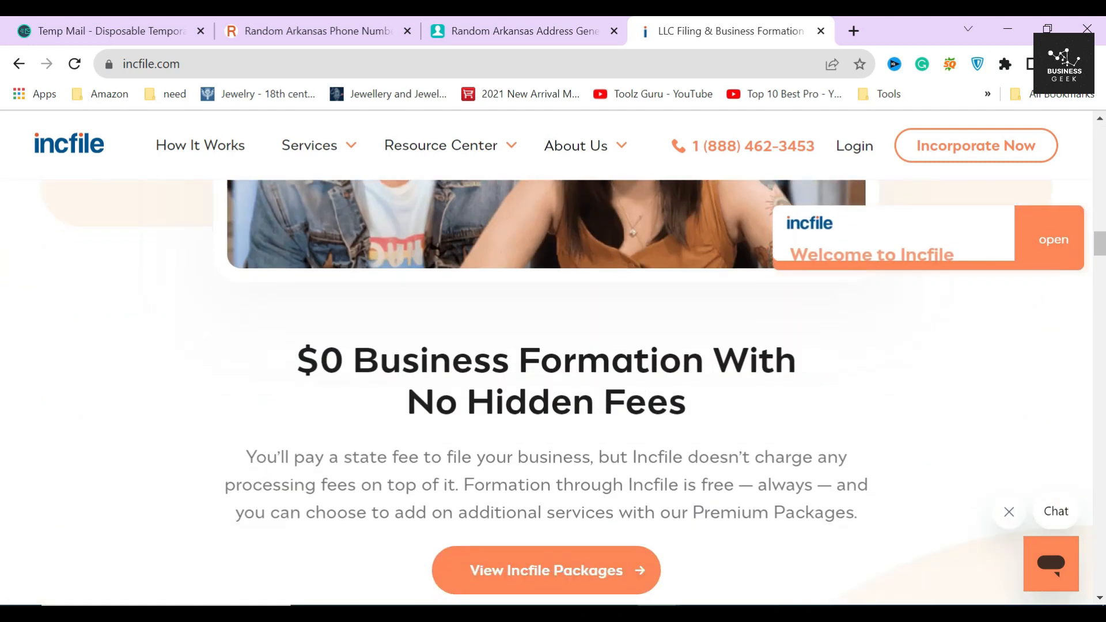
{"action": "left_click_drag", "start_coordinate": [288, 363], "coordinate": [711, 414]}
{"action": "left_click", "coordinate": [714, 407]}
{"action": "left_click_drag", "start_coordinate": [291, 356], "coordinate": [493, 354]}
{"action": "left_click", "coordinate": [493, 354]}
{"action": "scroll", "coordinate": [313, 440], "scroll_direction": "down", "scroll_amount": 5}
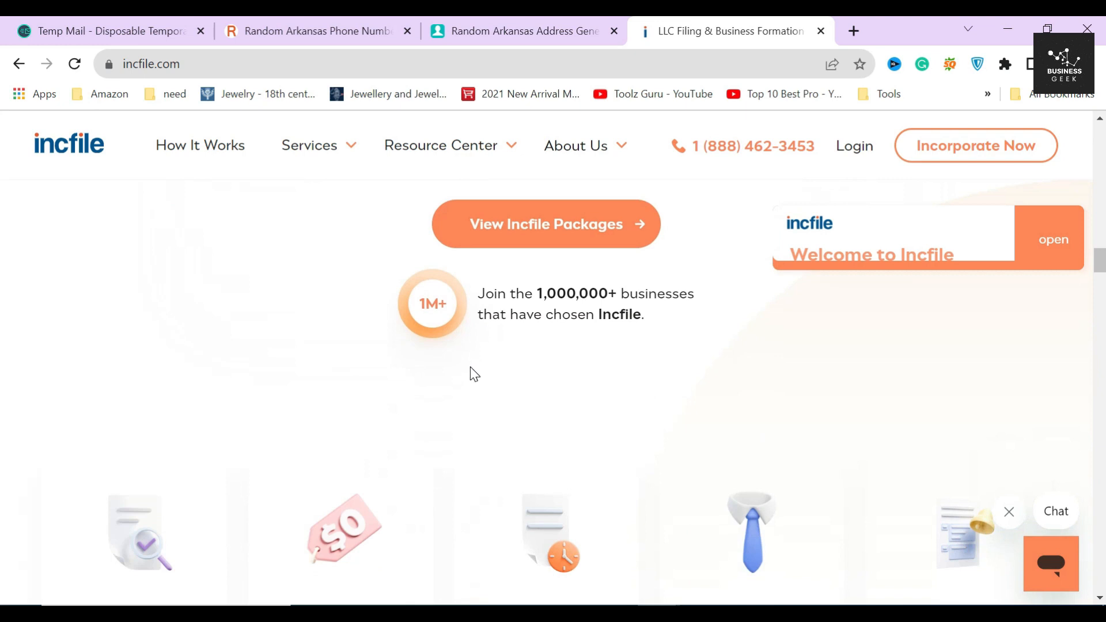
{"action": "scroll", "coordinate": [472, 372], "scroll_direction": "up", "scroll_amount": 4}
{"action": "scroll", "coordinate": [504, 362], "scroll_direction": "up", "scroll_amount": 15}
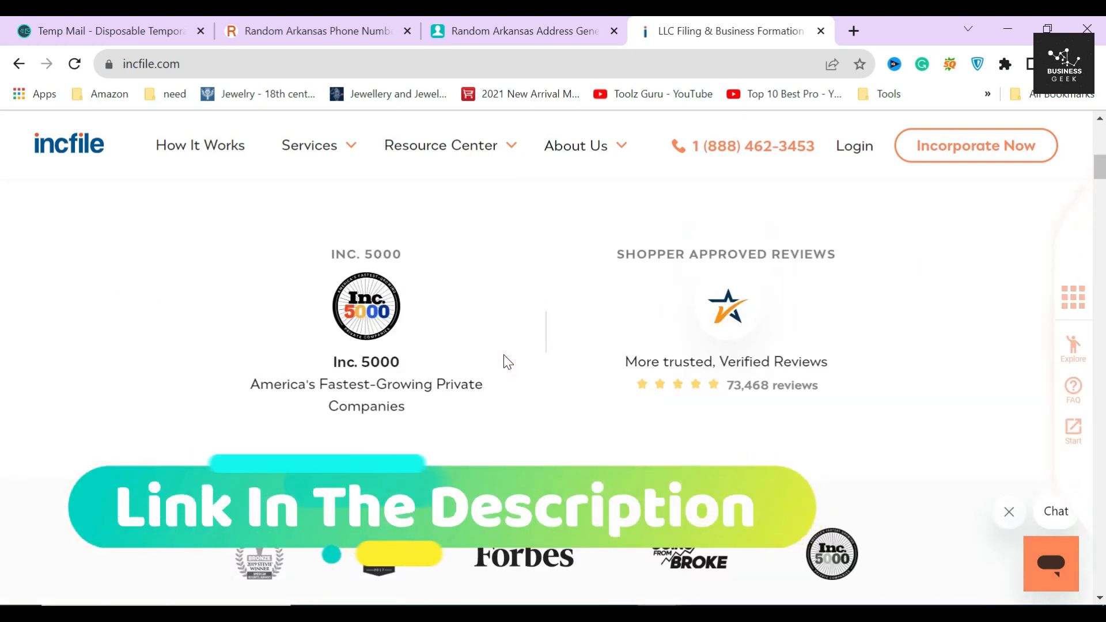
{"action": "scroll", "coordinate": [504, 362], "scroll_direction": "up", "scroll_amount": 2}
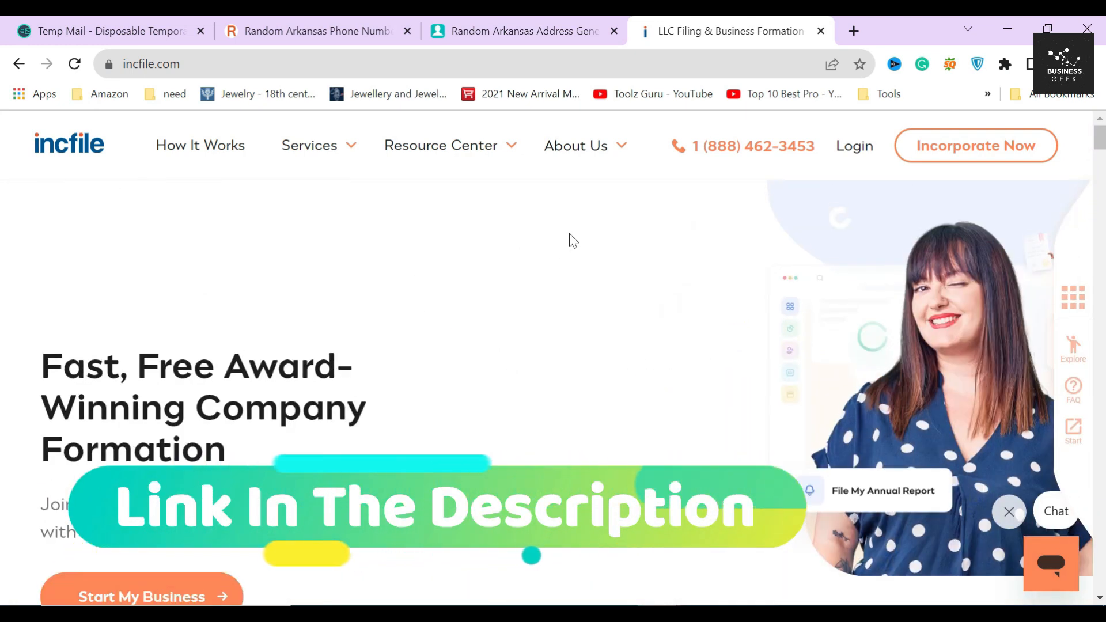
{"action": "left_click", "coordinate": [349, 271]}
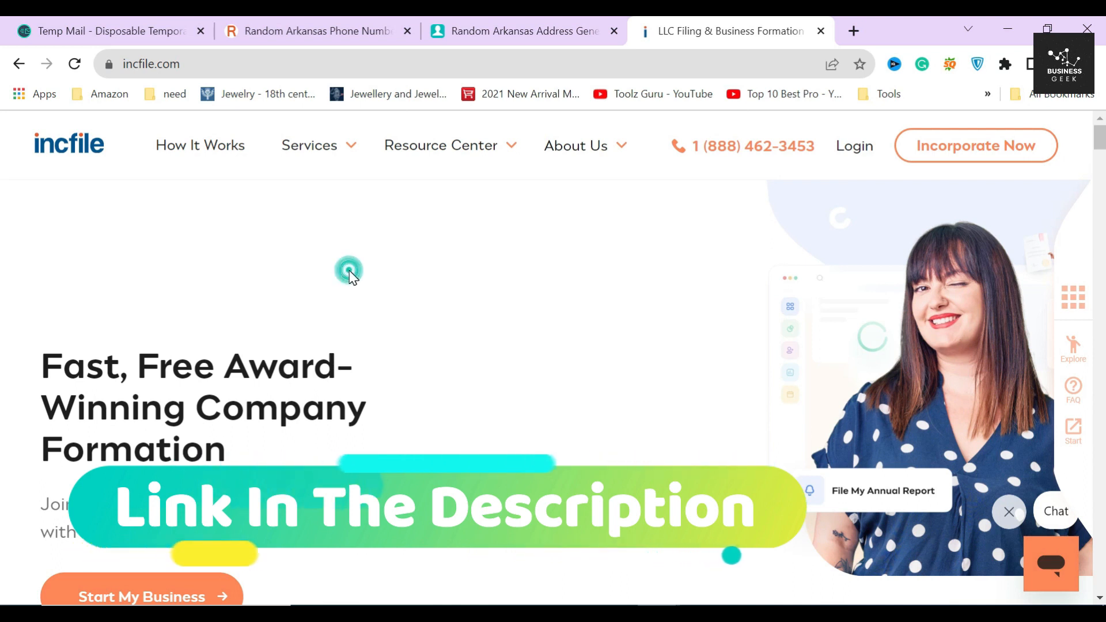
Step: Go to the Form a C Corporation page from the Services menu
{"action": "left_click", "coordinate": [323, 153]}
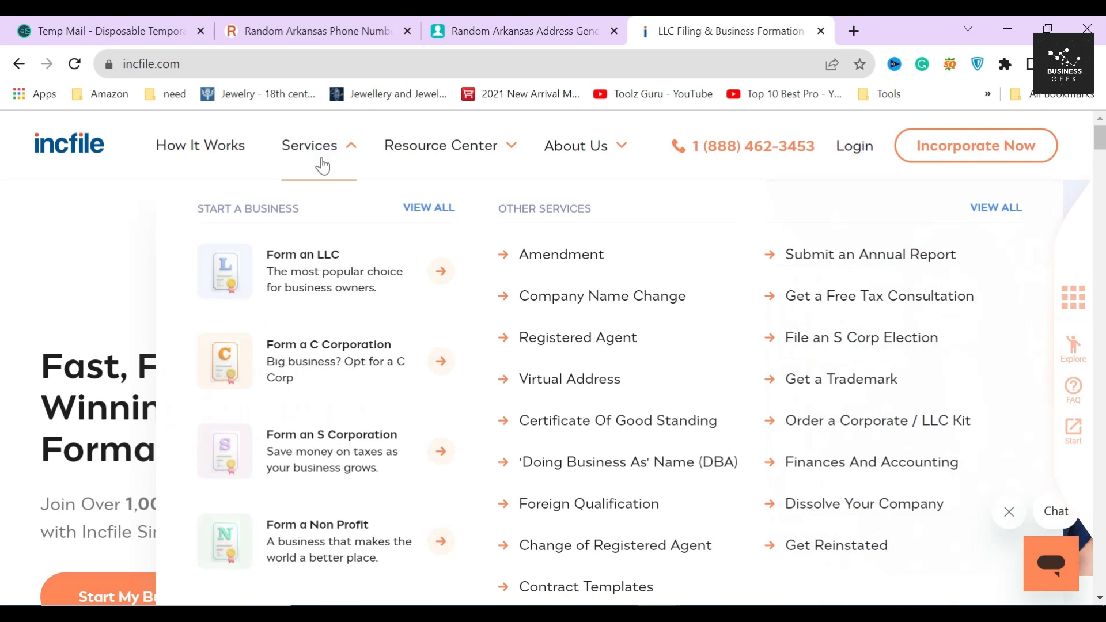
{"action": "left_click", "coordinate": [326, 346]}
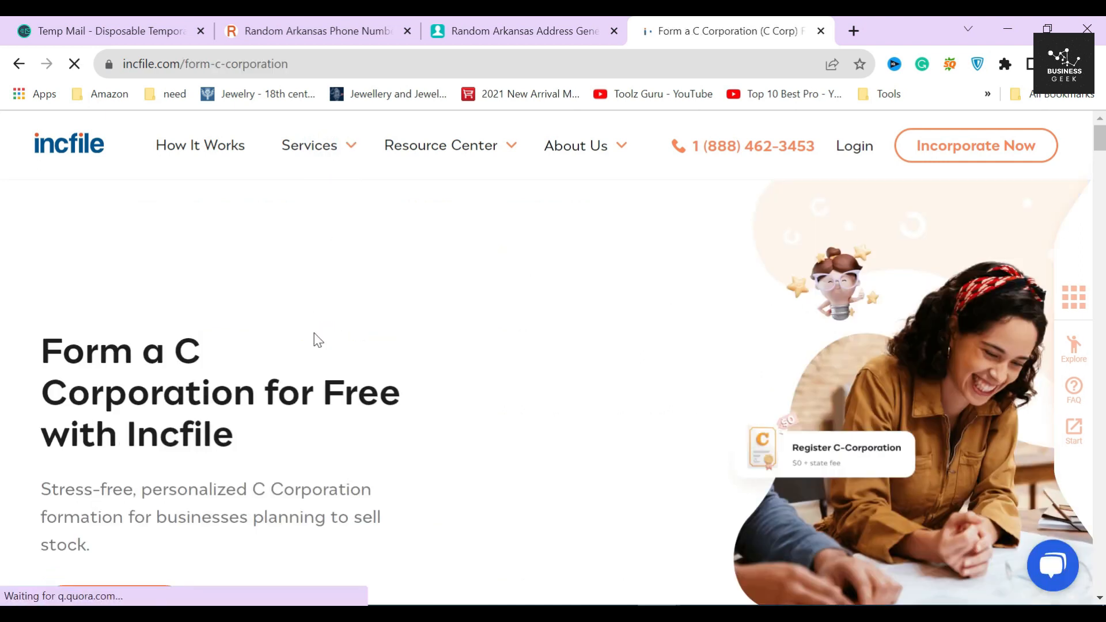
{"action": "left_click_drag", "start_coordinate": [233, 308], "coordinate": [309, 346]}
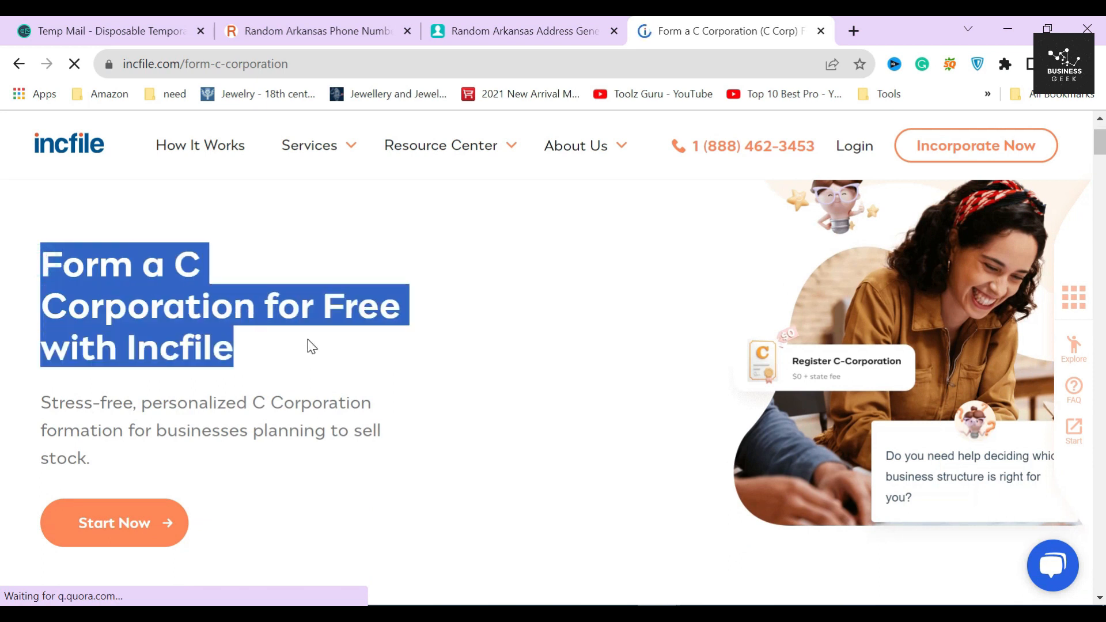
{"action": "left_click", "coordinate": [306, 339]}
{"action": "scroll", "coordinate": [306, 339], "scroll_direction": "down", "scroll_amount": 2}
Step: Start the order in a new tab, keep C-Corporation as entity type, and list formation states
{"action": "left_click", "coordinate": [116, 437]}
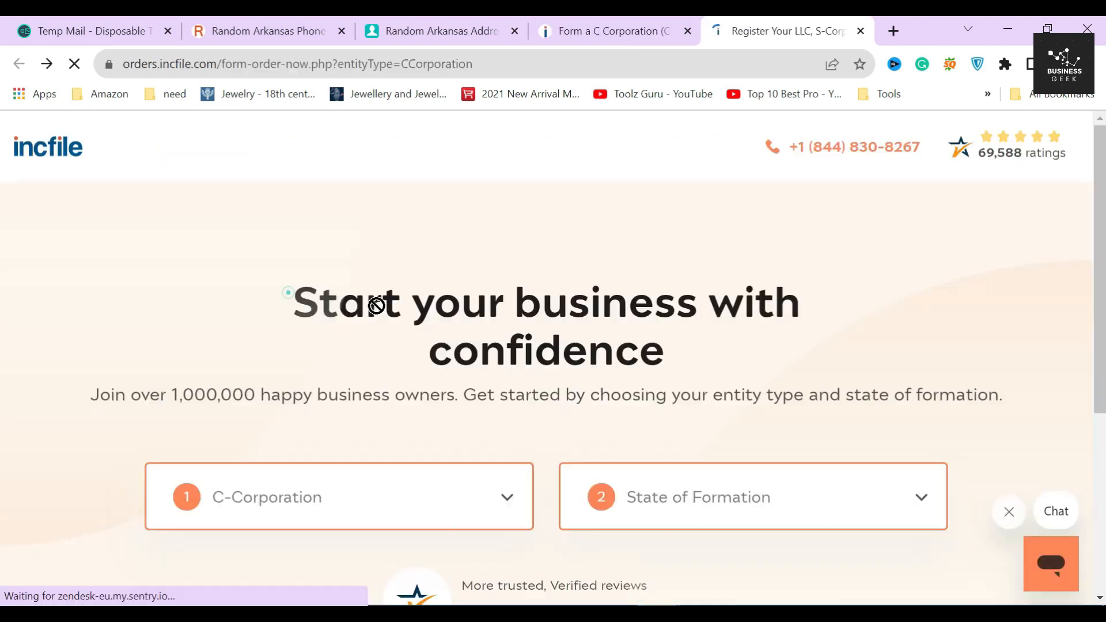
{"action": "scroll", "coordinate": [610, 358], "scroll_direction": "down", "scroll_amount": 3}
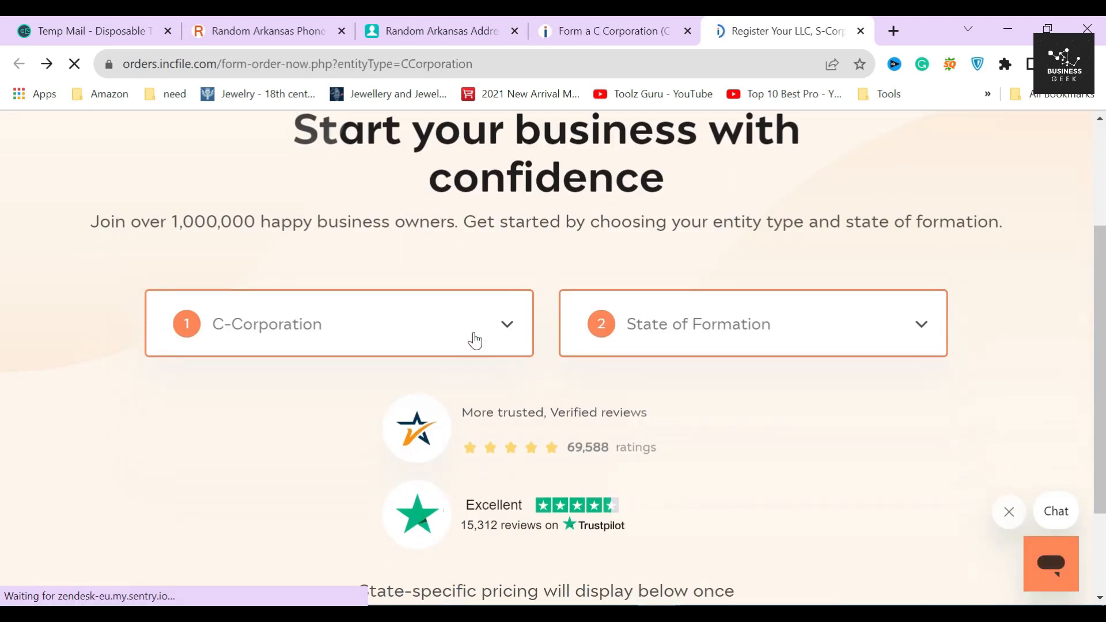
{"action": "left_click", "coordinate": [474, 341]}
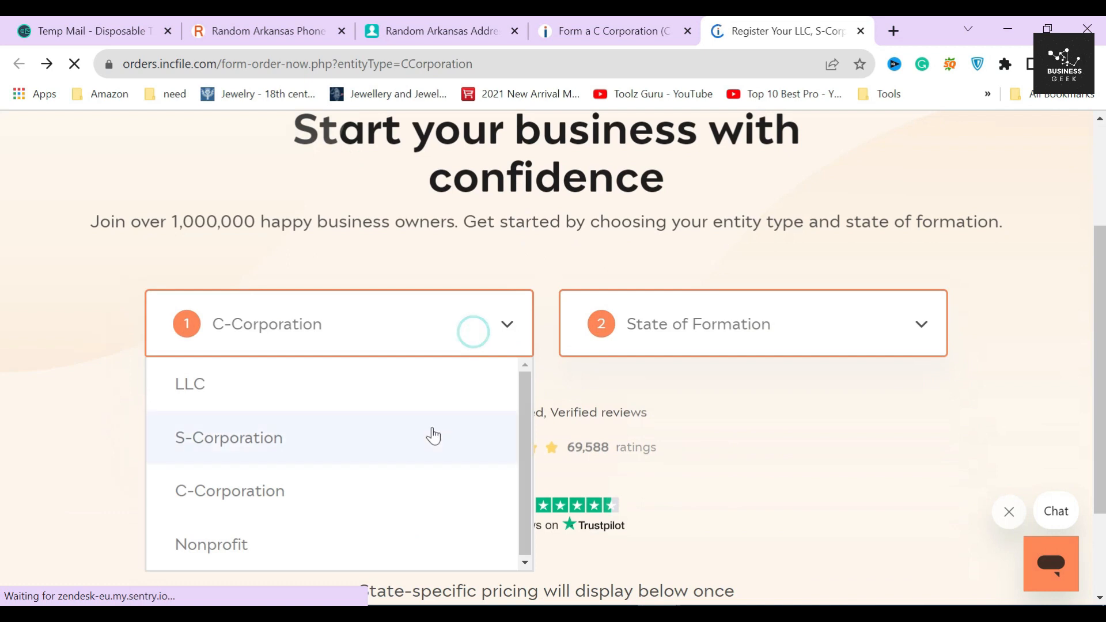
{"action": "left_click", "coordinate": [396, 494]}
{"action": "left_click", "coordinate": [723, 323]}
{"action": "scroll", "coordinate": [712, 496], "scroll_direction": "down", "scroll_amount": 2}
{"action": "scroll", "coordinate": [711, 493], "scroll_direction": "down", "scroll_amount": 1}
{"action": "scroll", "coordinate": [708, 492], "scroll_direction": "up", "scroll_amount": 1}
Step: Choose Arkansas as the formation state and check the Silver package's $45 price
{"action": "left_click", "coordinate": [689, 458]}
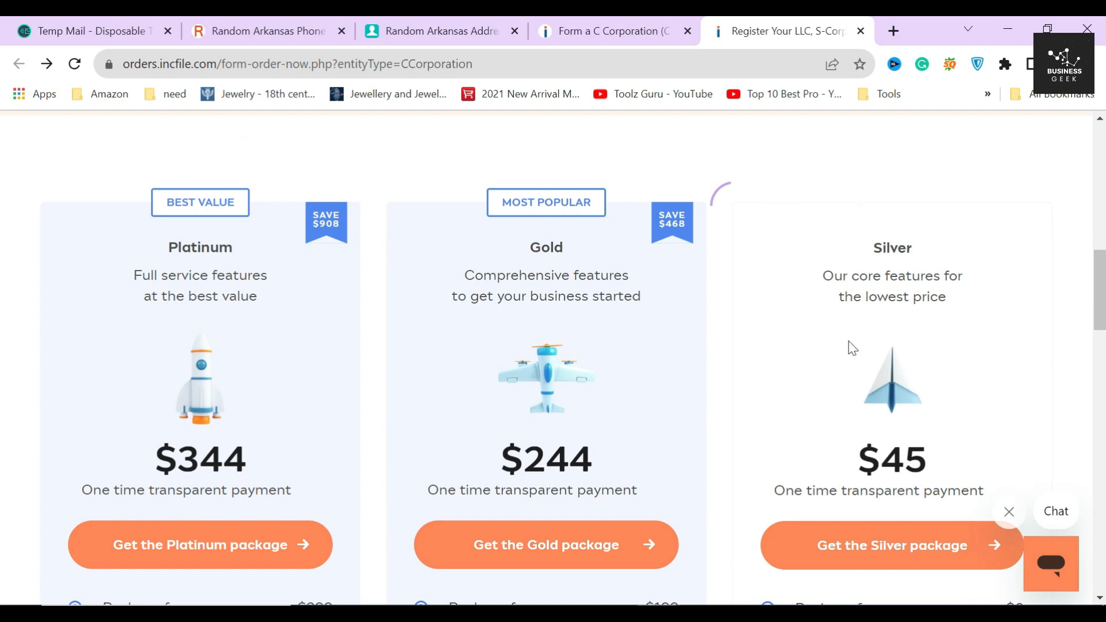
{"action": "double_click", "coordinate": [893, 253]}
{"action": "left_click", "coordinate": [893, 253]}
{"action": "scroll", "coordinate": [893, 256], "scroll_direction": "down", "scroll_amount": 2}
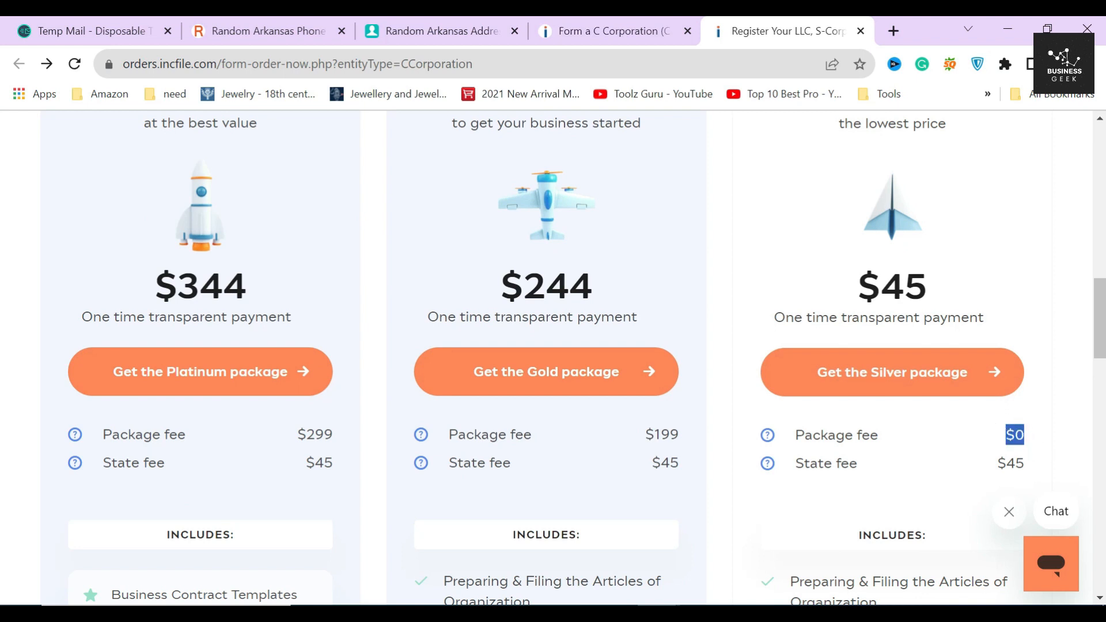
{"action": "scroll", "coordinate": [1025, 432], "scroll_direction": "up", "scroll_amount": 3}
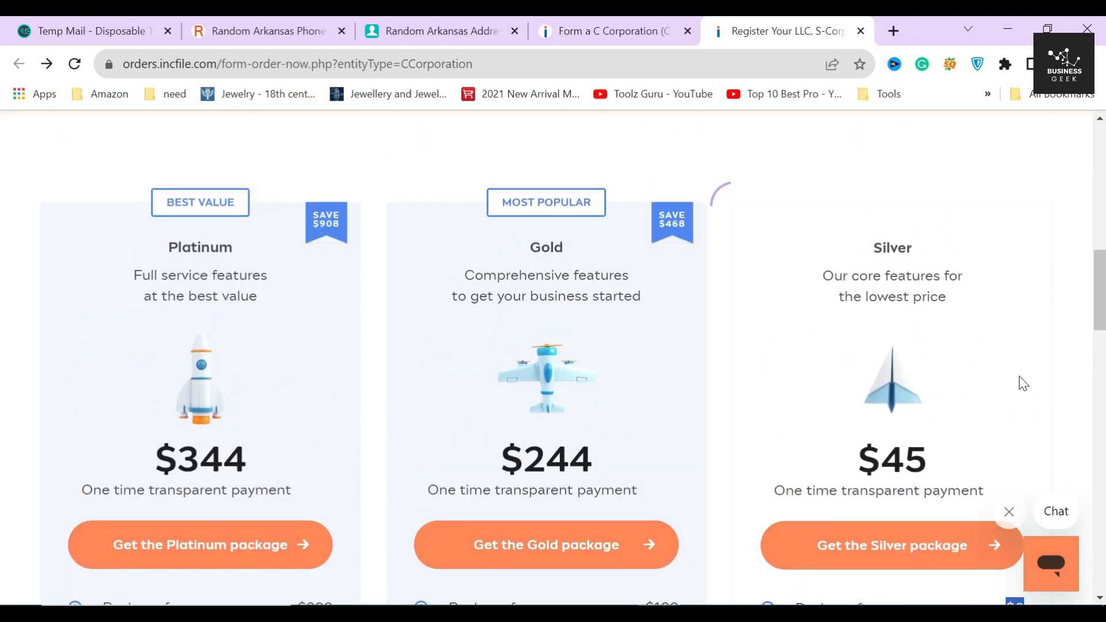
{"action": "left_click_drag", "start_coordinate": [858, 460], "coordinate": [931, 459]}
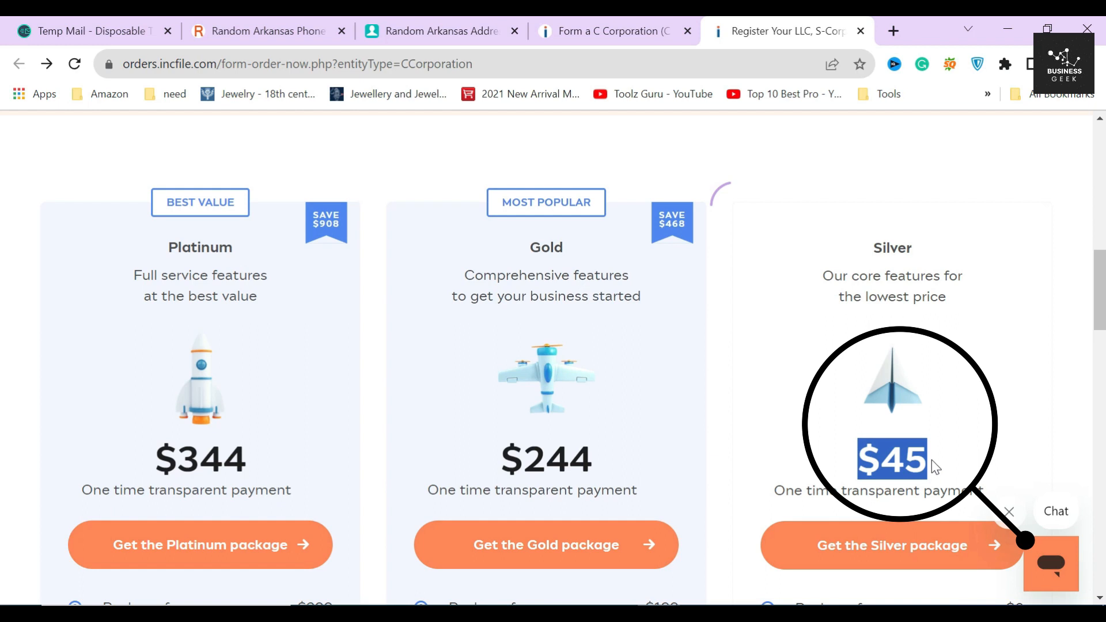
{"action": "left_click", "coordinate": [732, 362]}
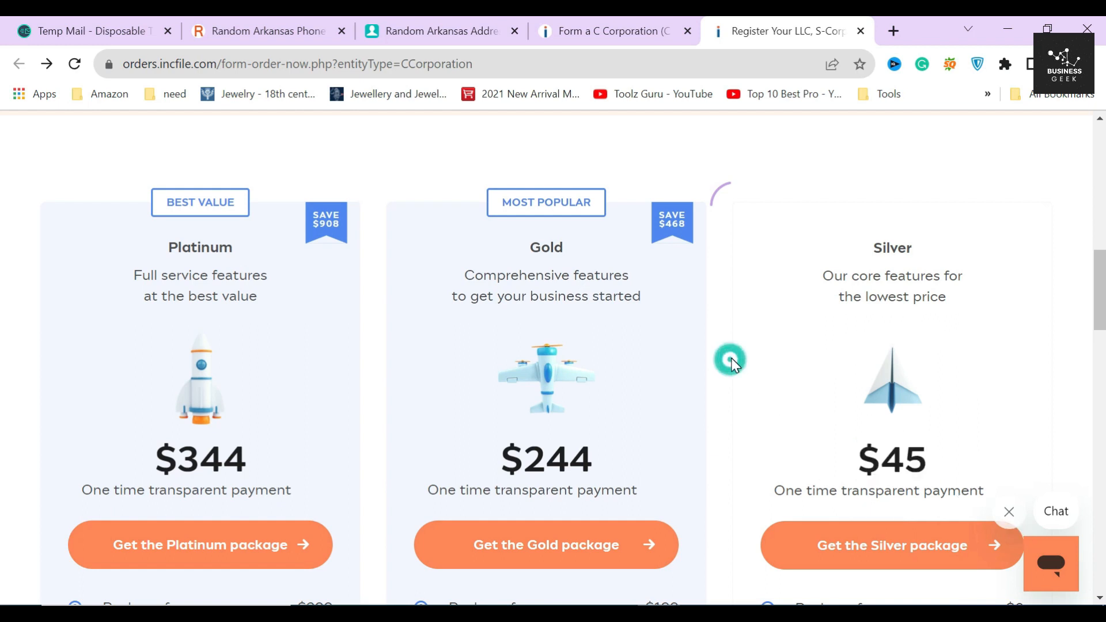
Step: Review Silver's features: Articles filing, unlimited name searches, free registered agent, phone & email support
{"action": "scroll", "coordinate": [863, 443], "scroll_direction": "down", "scroll_amount": 5}
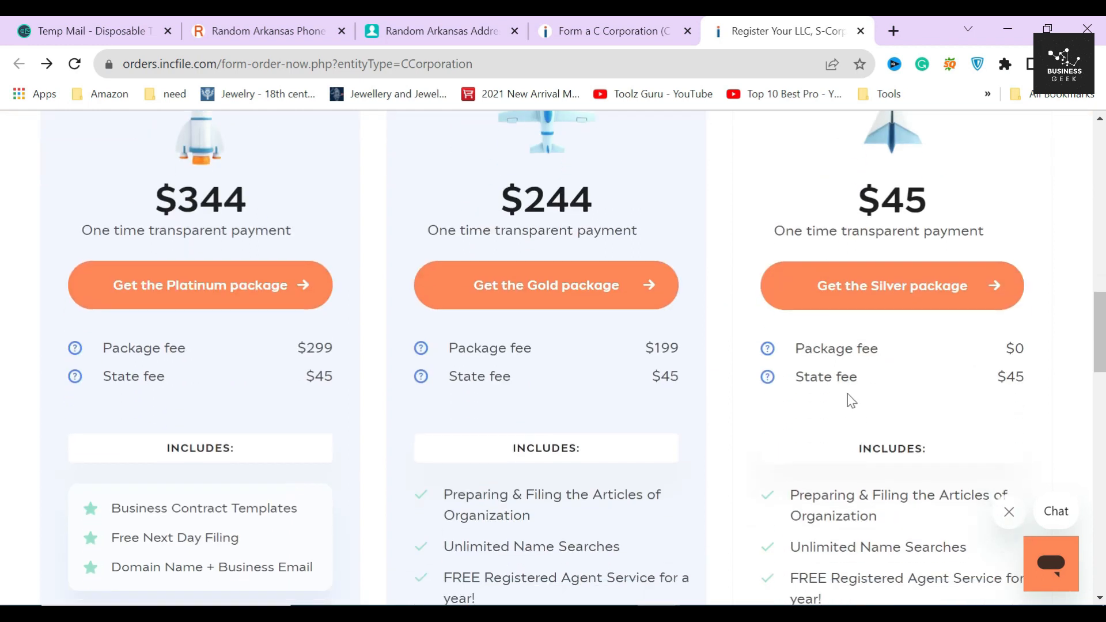
{"action": "scroll", "coordinate": [852, 401], "scroll_direction": "down", "scroll_amount": 3}
{"action": "left_click_drag", "start_coordinate": [788, 330], "coordinate": [889, 353]}
{"action": "left_click", "coordinate": [889, 353]}
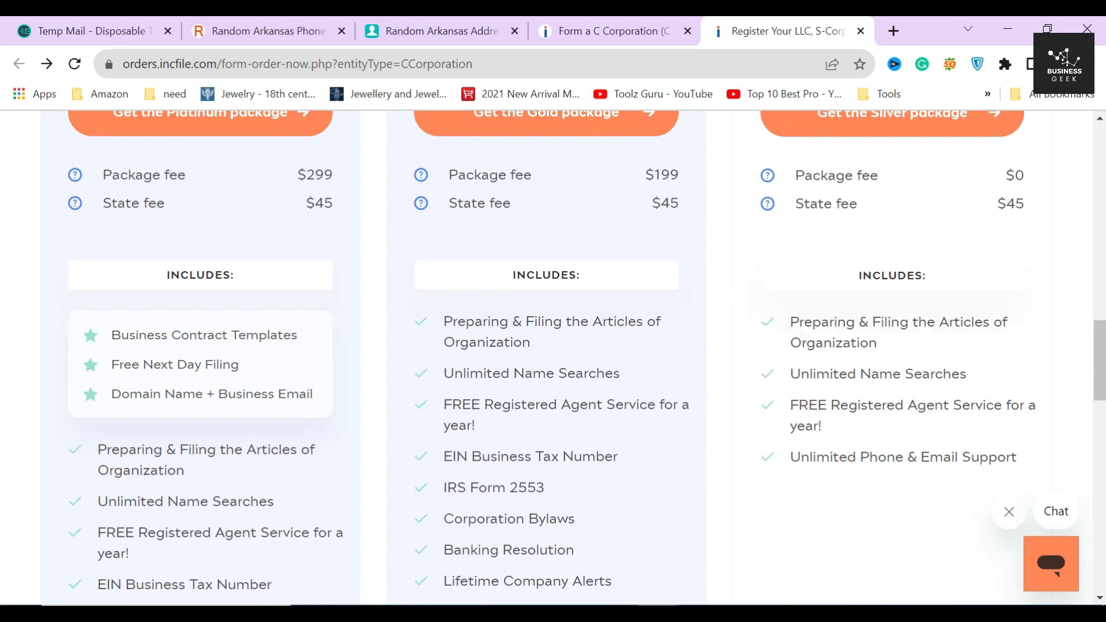
{"action": "left_click_drag", "start_coordinate": [791, 374], "coordinate": [951, 374]}
{"action": "left_click", "coordinate": [984, 379]}
{"action": "left_click_drag", "start_coordinate": [791, 405], "coordinate": [855, 433]}
{"action": "left_click_drag", "start_coordinate": [791, 457], "coordinate": [1006, 456]}
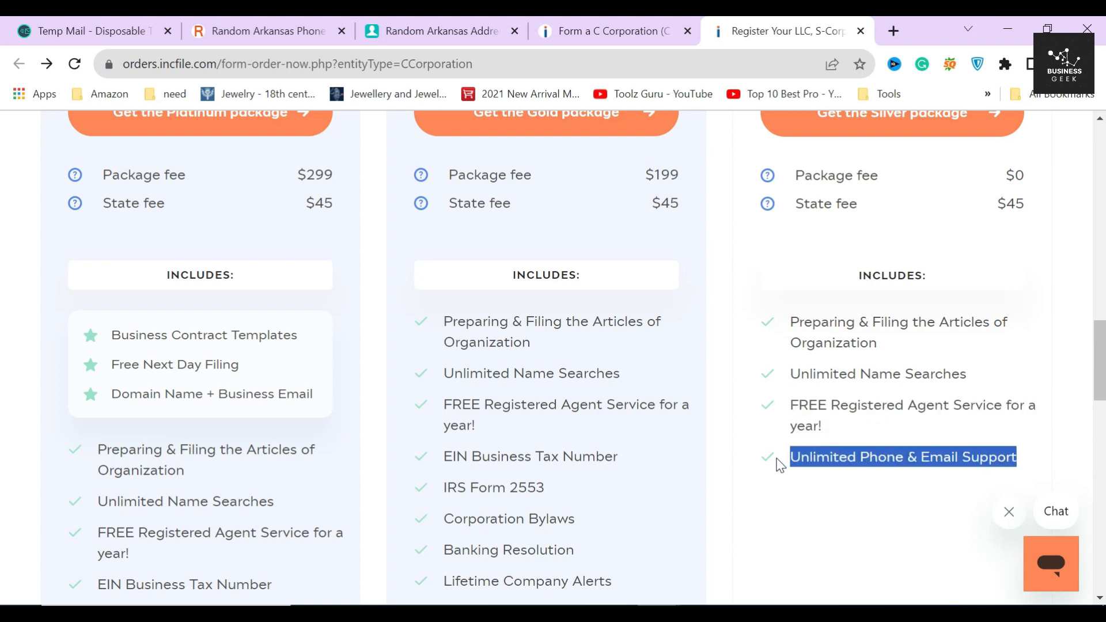
{"action": "scroll", "coordinate": [783, 458], "scroll_direction": "down", "scroll_amount": 2}
{"action": "left_click", "coordinate": [775, 250]}
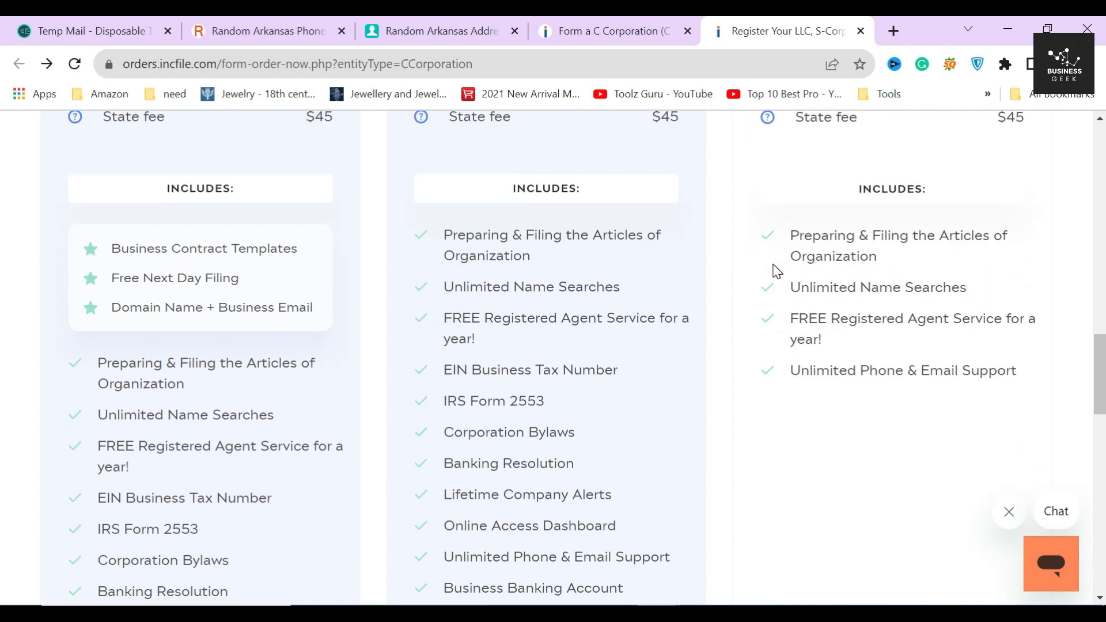
Step: Scroll through the Platinum, Gold and Silver package cards to compare them
{"action": "scroll", "coordinate": [784, 374], "scroll_direction": "down", "scroll_amount": 8}
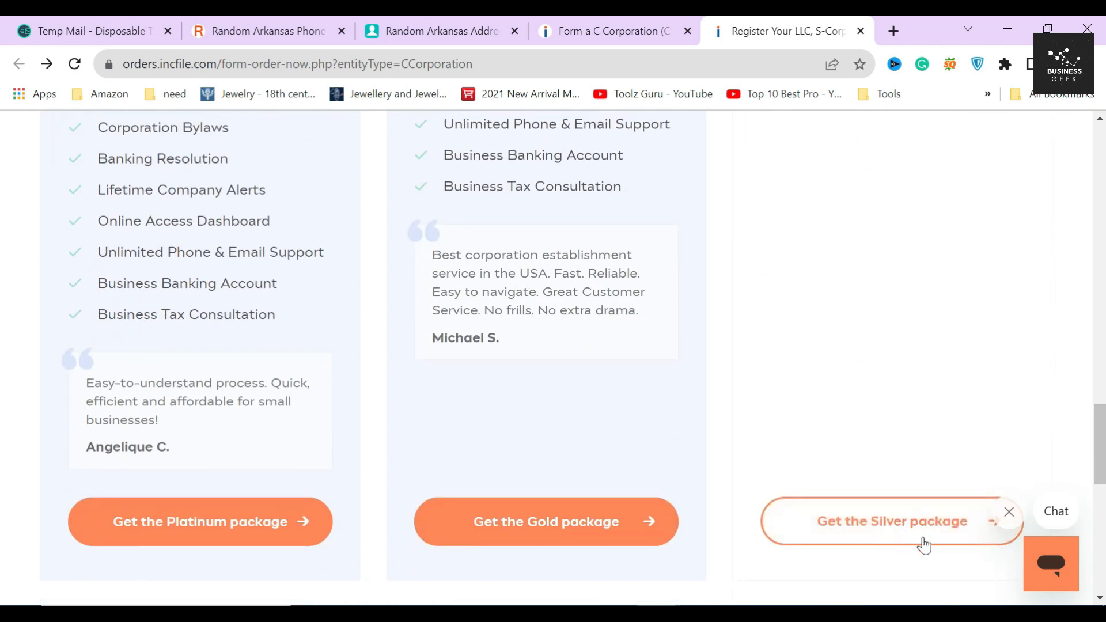
{"action": "scroll", "coordinate": [880, 465], "scroll_direction": "up", "scroll_amount": 5}
{"action": "scroll", "coordinate": [877, 457], "scroll_direction": "up", "scroll_amount": 6}
{"action": "scroll", "coordinate": [877, 456], "scroll_direction": "down", "scroll_amount": 1}
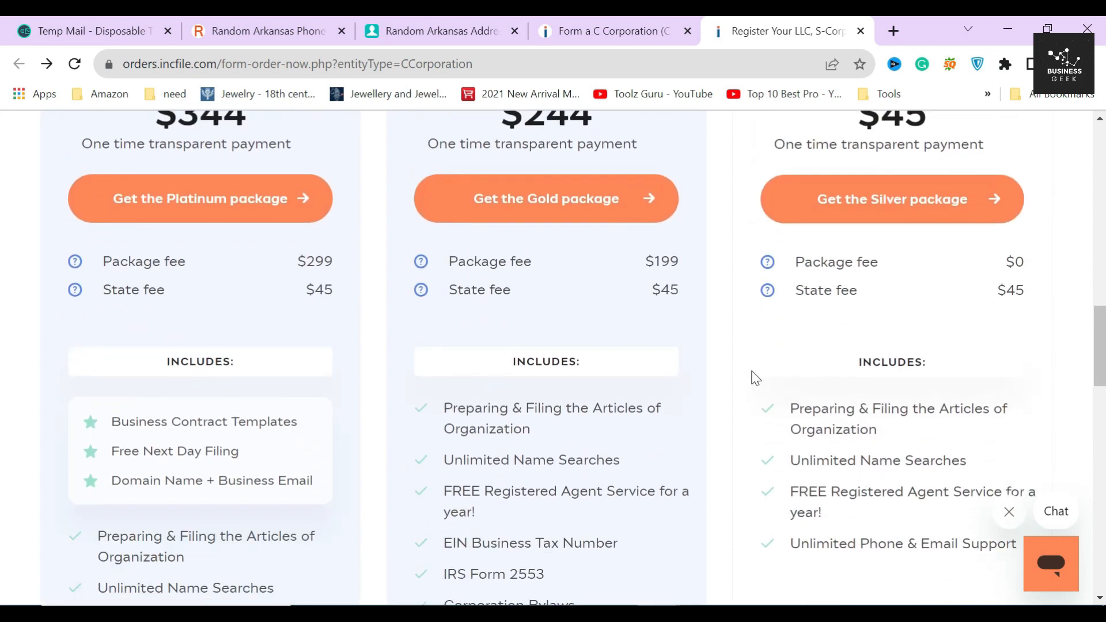
{"action": "scroll", "coordinate": [756, 378], "scroll_direction": "up", "scroll_amount": 6}
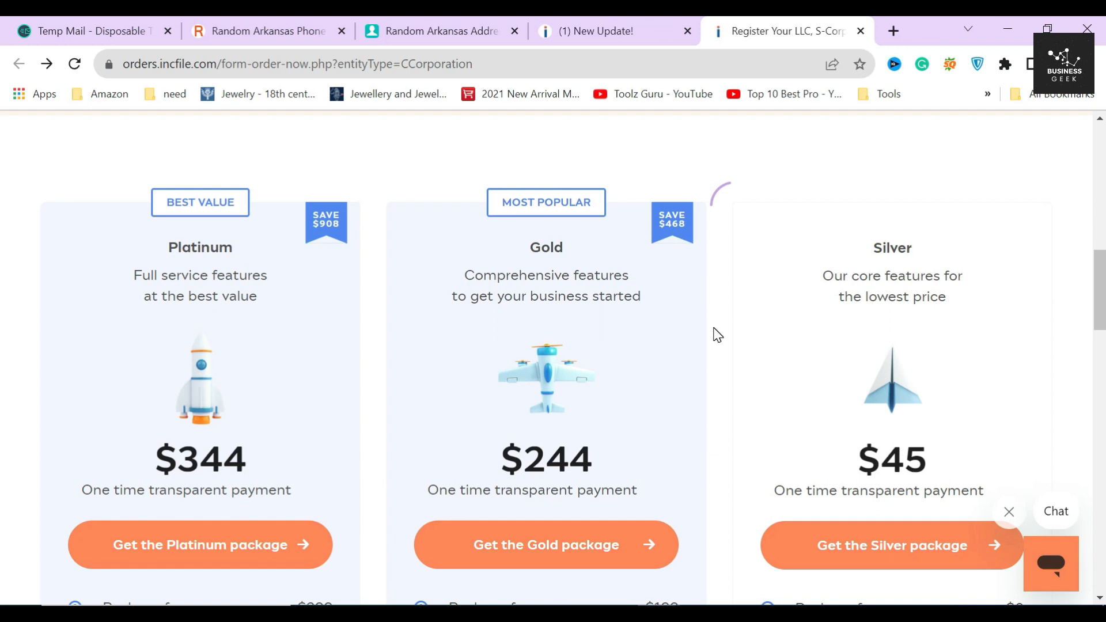
{"action": "double_click", "coordinate": [540, 247]}
{"action": "double_click", "coordinate": [551, 455]}
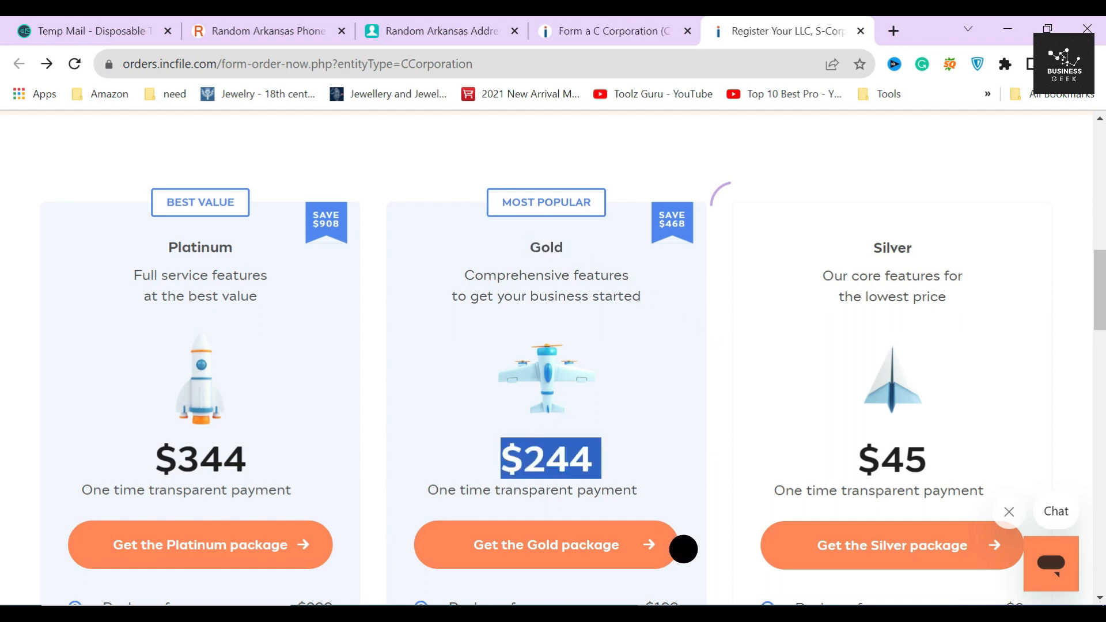
{"action": "left_click", "coordinate": [619, 462]}
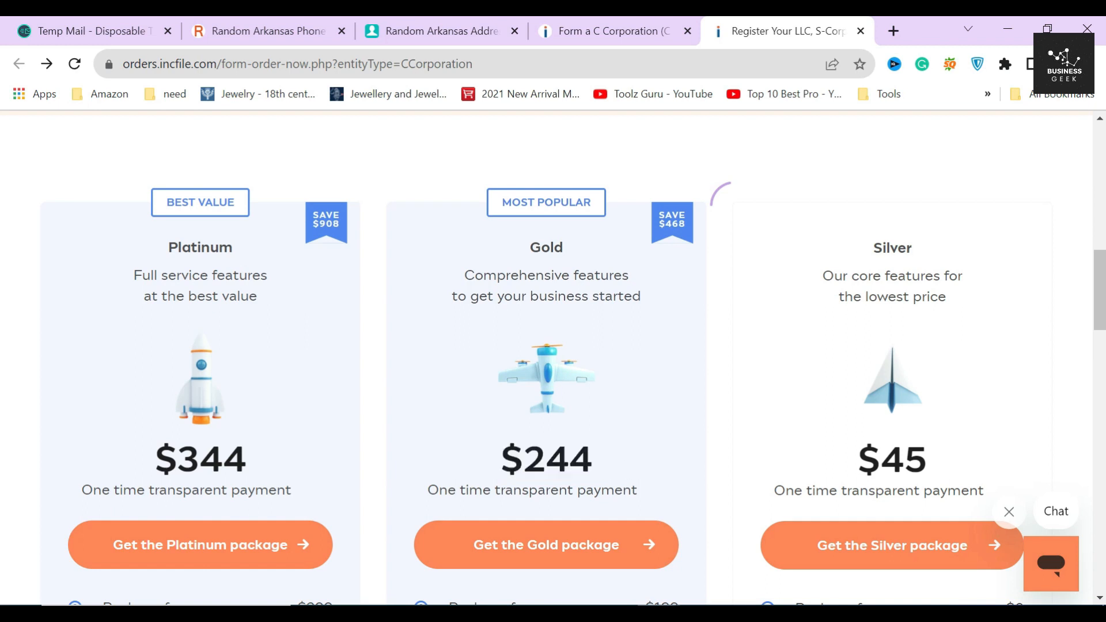
{"action": "scroll", "coordinate": [508, 400], "scroll_direction": "down", "scroll_amount": 5}
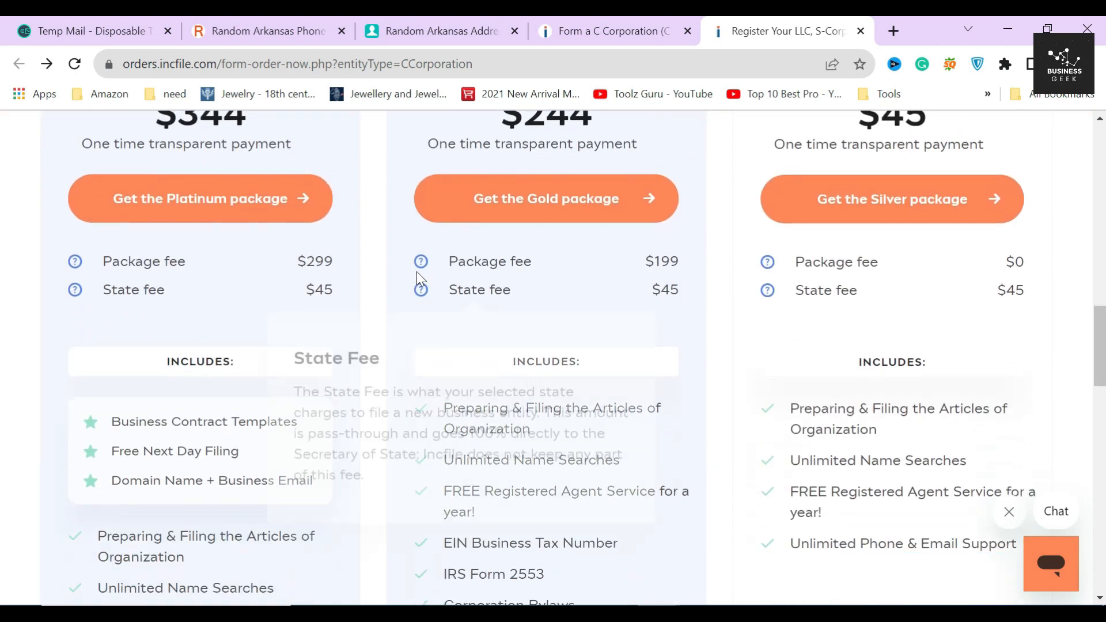
{"action": "mouse_move", "coordinate": [421, 263]}
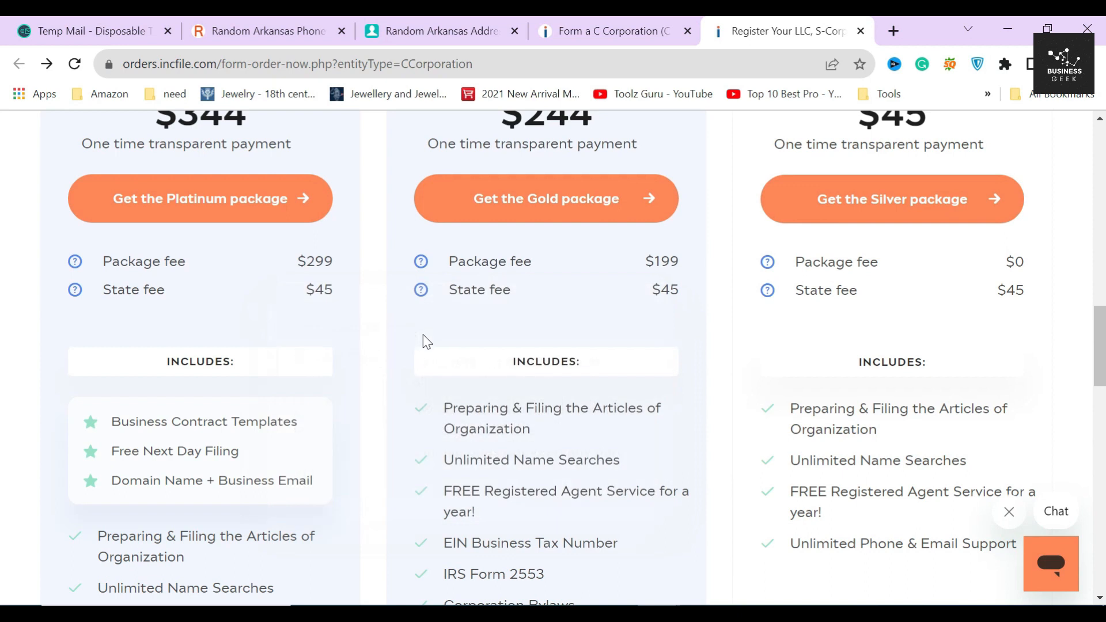
{"action": "mouse_move", "coordinate": [430, 294]}
{"action": "scroll", "coordinate": [565, 342], "scroll_direction": "down", "scroll_amount": 3}
{"action": "left_click_drag", "start_coordinate": [462, 265], "coordinate": [617, 438]}
{"action": "left_click", "coordinate": [616, 438]}
{"action": "scroll", "coordinate": [613, 427], "scroll_direction": "down", "scroll_amount": 2}
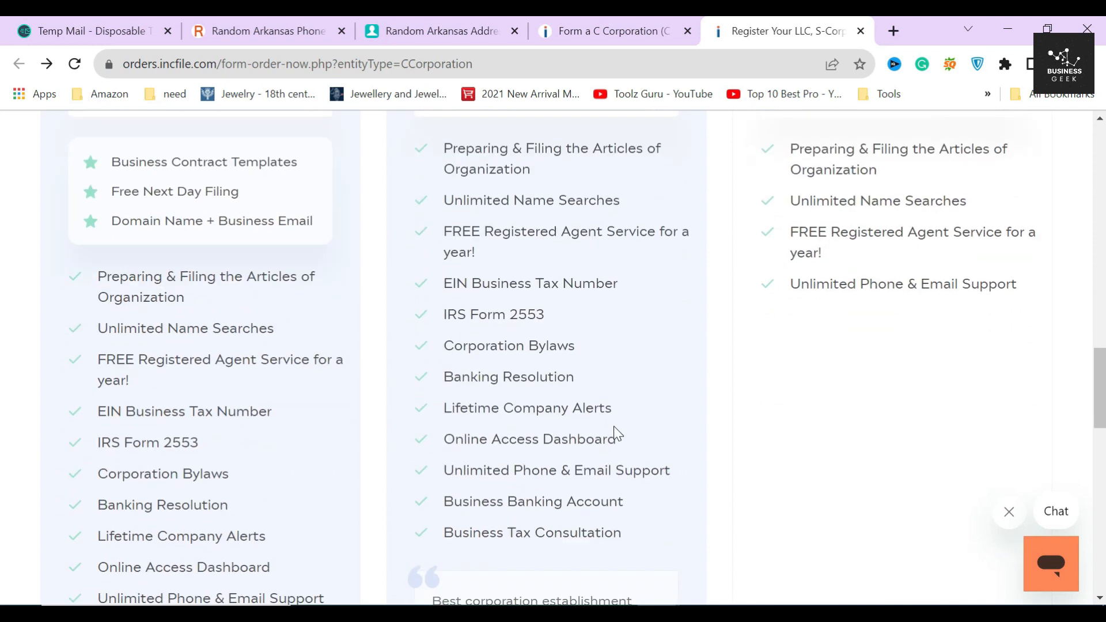
{"action": "left_click_drag", "start_coordinate": [451, 292], "coordinate": [627, 293]}
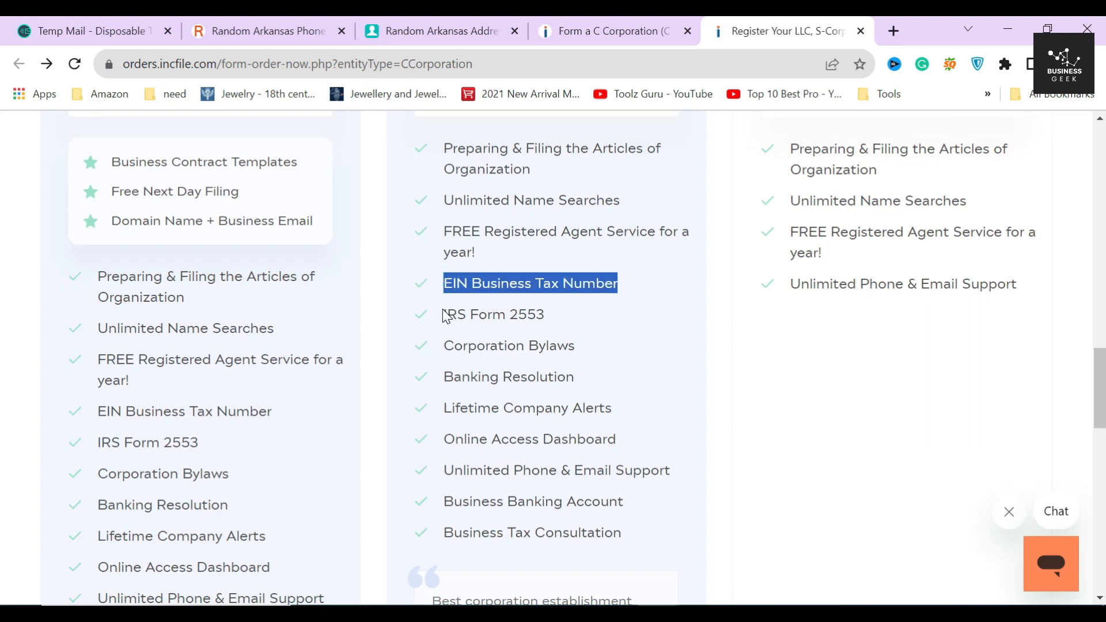
{"action": "left_click_drag", "start_coordinate": [444, 315], "coordinate": [578, 321]}
{"action": "left_click_drag", "start_coordinate": [443, 346], "coordinate": [576, 348]}
{"action": "left_click_drag", "start_coordinate": [444, 501], "coordinate": [670, 512]}
{"action": "left_click_drag", "start_coordinate": [444, 533], "coordinate": [686, 524]}
{"action": "scroll", "coordinate": [676, 465], "scroll_direction": "down", "scroll_amount": 4}
{"action": "left_click", "coordinate": [699, 300]}
{"action": "left_click_drag", "start_coordinate": [430, 343], "coordinate": [639, 399]}
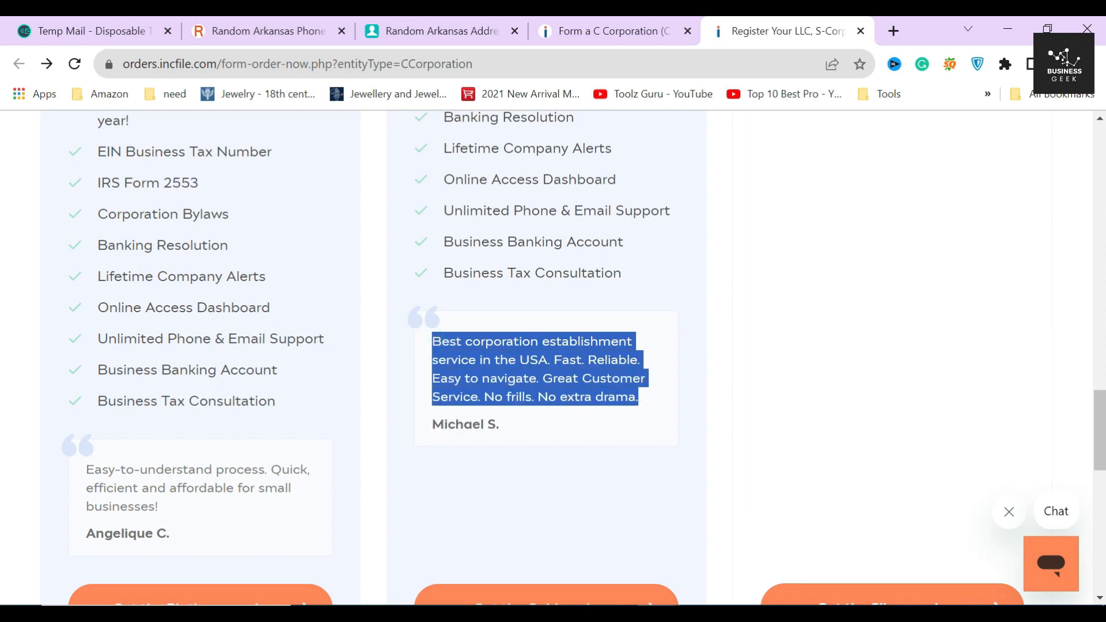
{"action": "left_click", "coordinate": [609, 430]}
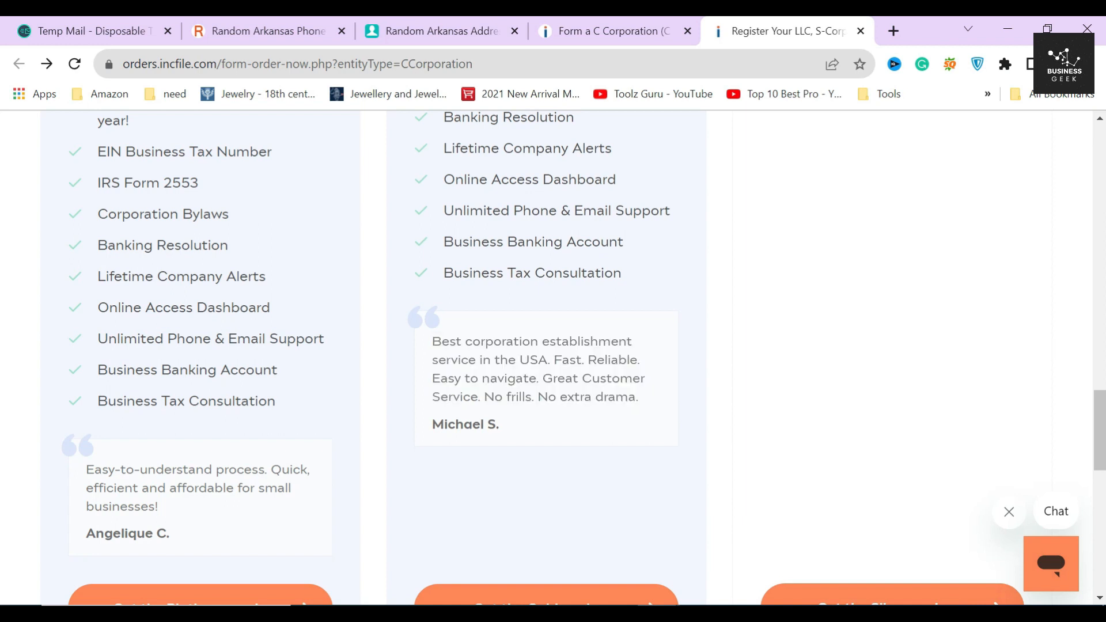
{"action": "left_click_drag", "start_coordinate": [538, 398], "coordinate": [628, 397]}
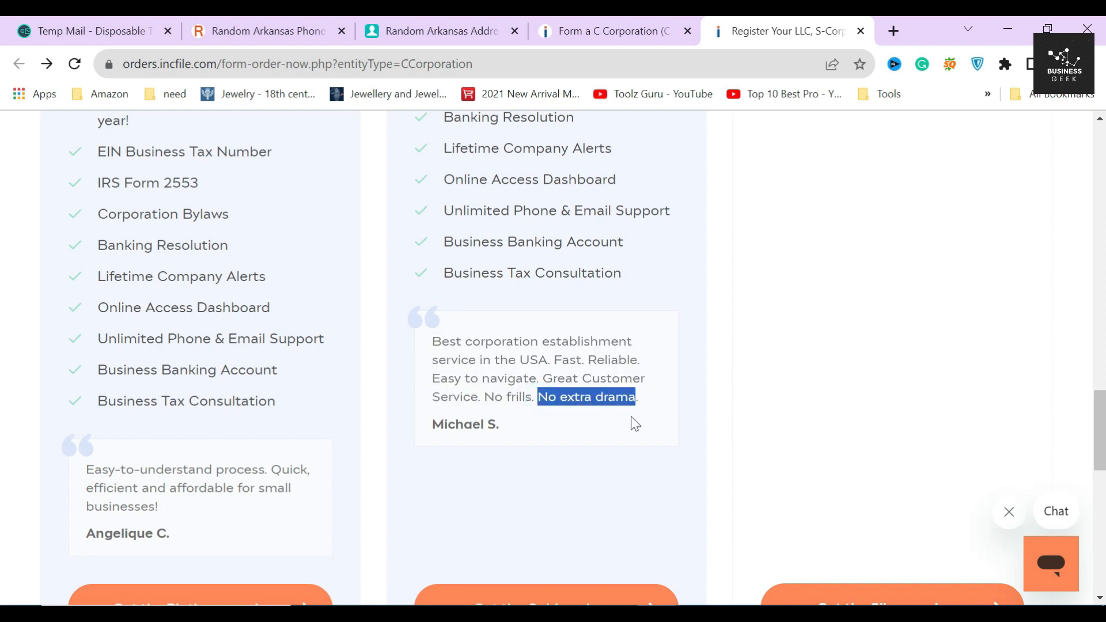
{"action": "left_click", "coordinate": [608, 418]}
{"action": "scroll", "coordinate": [611, 423], "scroll_direction": "up", "scroll_amount": 15}
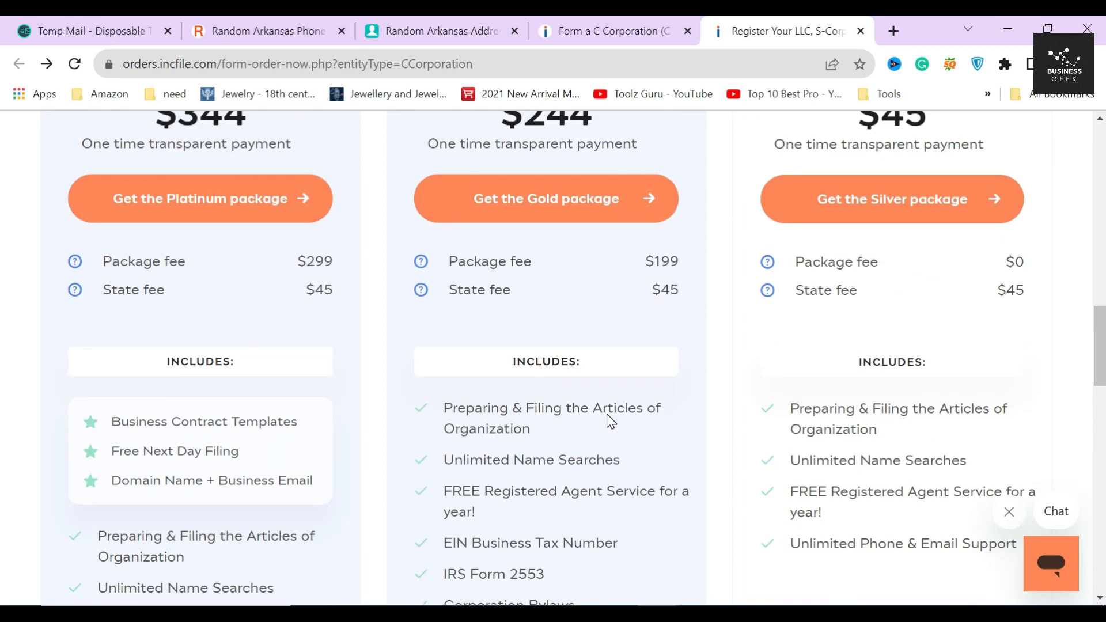
{"action": "scroll", "coordinate": [611, 422], "scroll_direction": "down", "scroll_amount": 4}
{"action": "scroll", "coordinate": [610, 422], "scroll_direction": "up", "scroll_amount": 1}
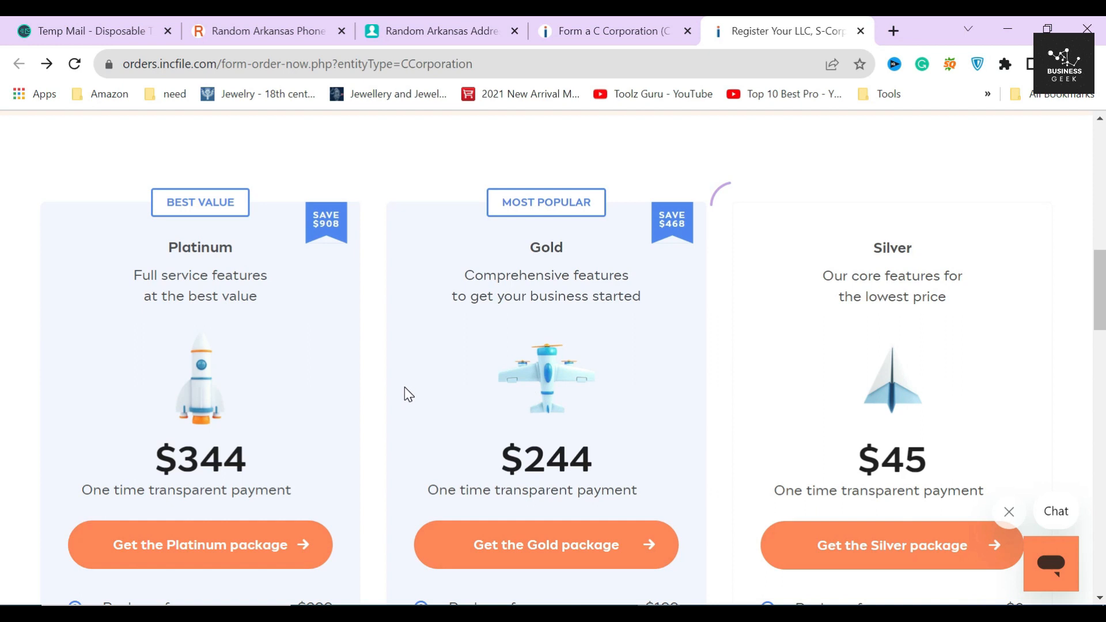
Step: Review the $344 Platinum package and its contract templates, next-day filing and domain extras
{"action": "left_click", "coordinate": [377, 300]}
{"action": "double_click", "coordinate": [213, 240]}
{"action": "double_click", "coordinate": [212, 460]}
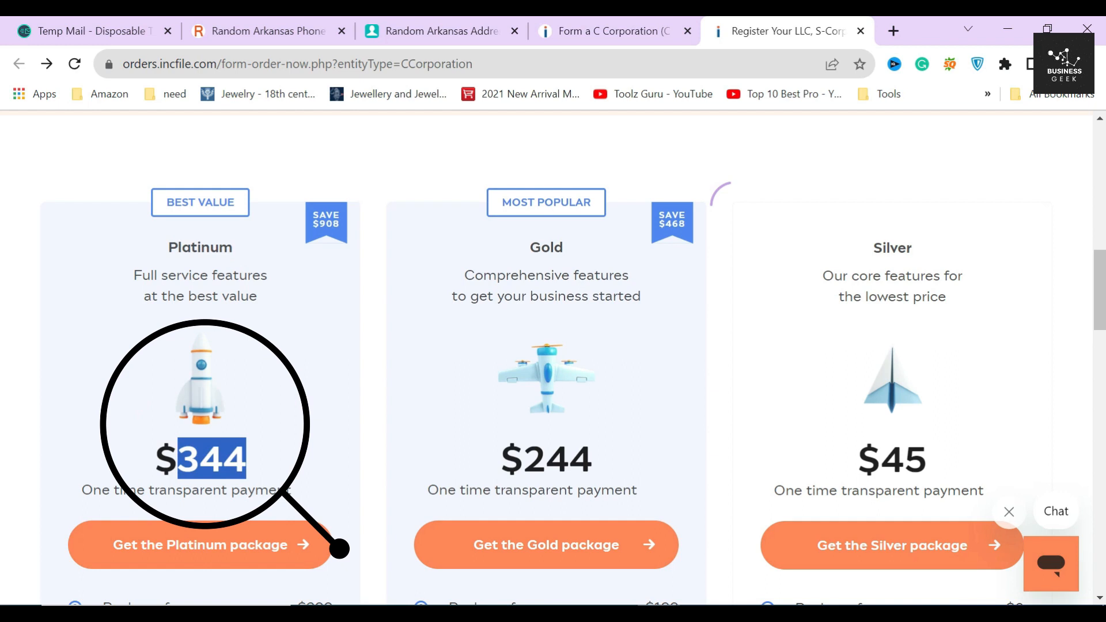
{"action": "triple_click", "coordinate": [211, 460]}
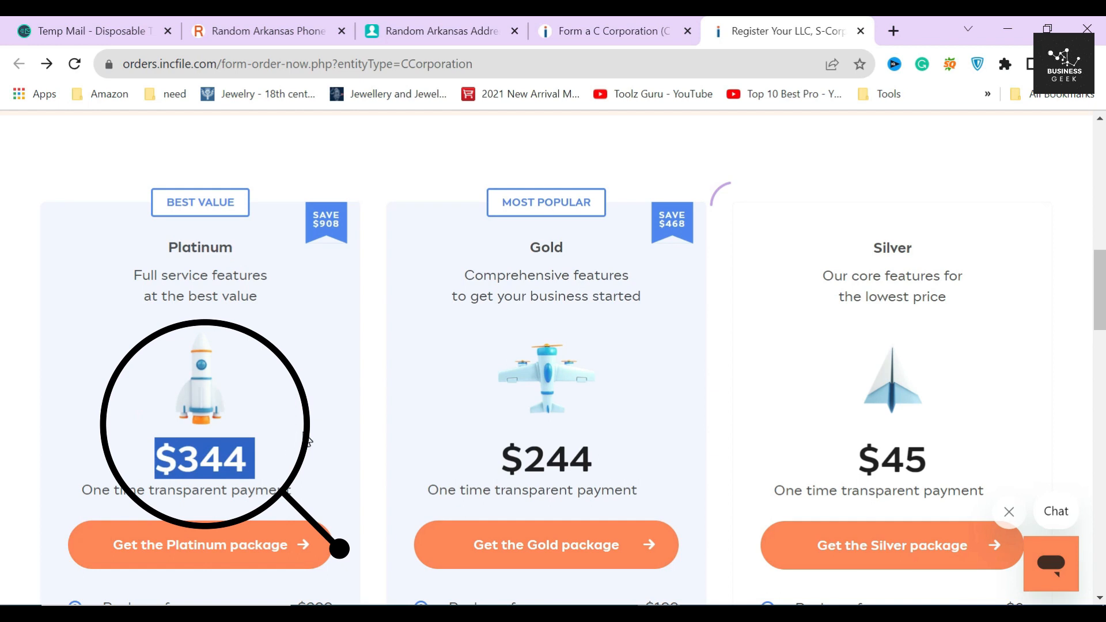
{"action": "scroll", "coordinate": [304, 439], "scroll_direction": "down", "scroll_amount": 6}
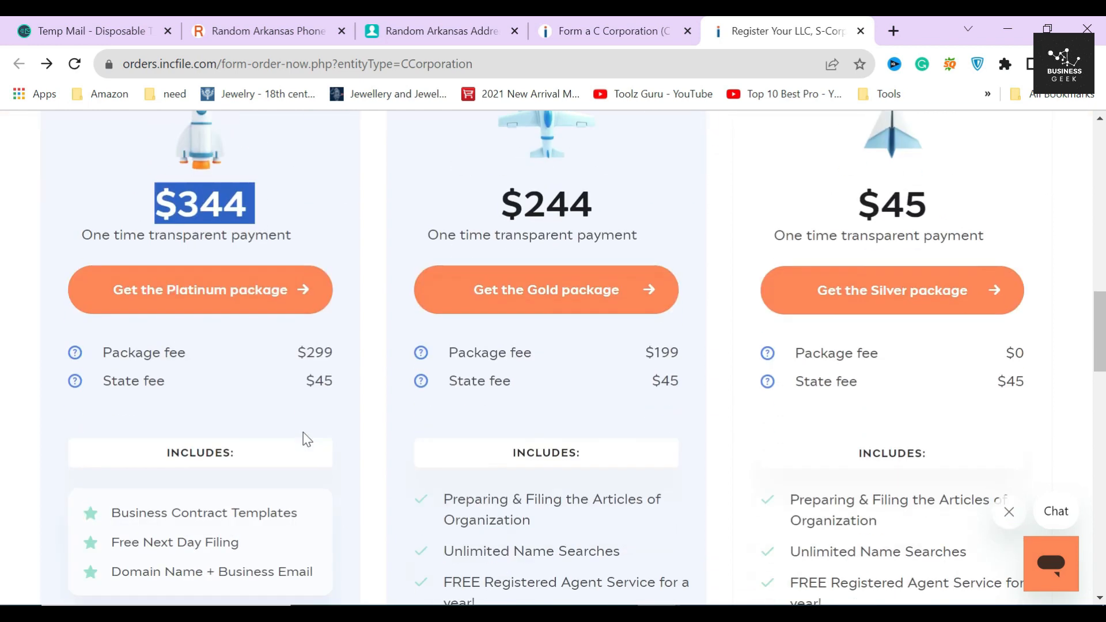
{"action": "left_click_drag", "start_coordinate": [92, 429], "coordinate": [295, 425]}
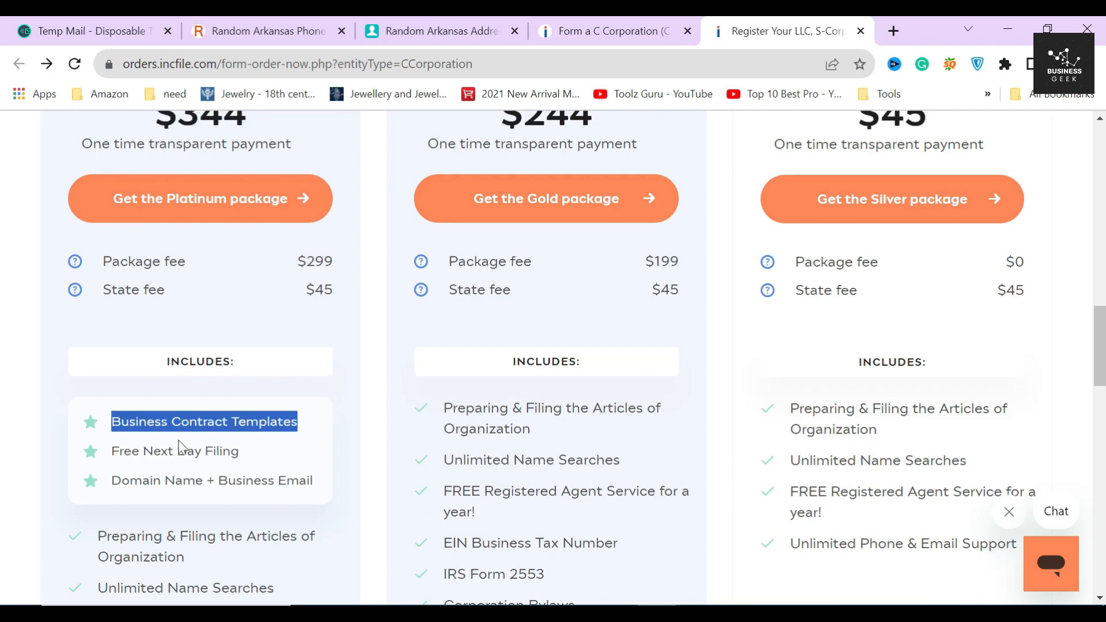
{"action": "left_click_drag", "start_coordinate": [111, 455], "coordinate": [271, 454]}
{"action": "left_click_drag", "start_coordinate": [112, 482], "coordinate": [316, 482]}
{"action": "left_click", "coordinate": [325, 475]}
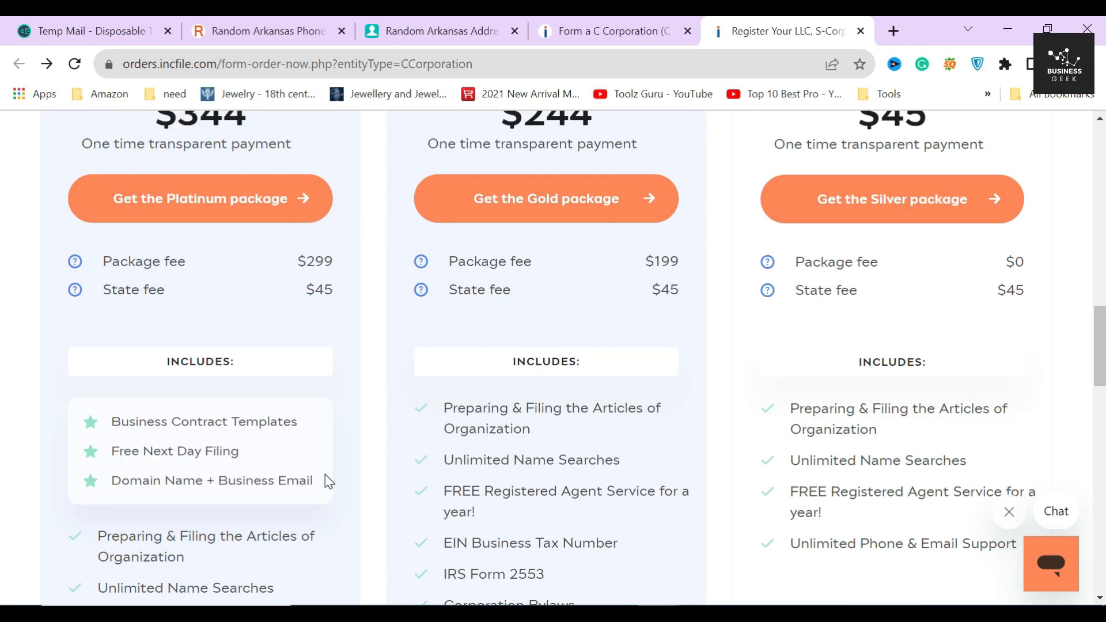
Step: Look over the full Platinum feature list
{"action": "scroll", "coordinate": [121, 411], "scroll_direction": "down", "scroll_amount": 2}
{"action": "scroll", "coordinate": [121, 411], "scroll_direction": "down", "scroll_amount": 1}
{"action": "left_click", "coordinate": [82, 247]}
{"action": "left_click", "coordinate": [81, 305]}
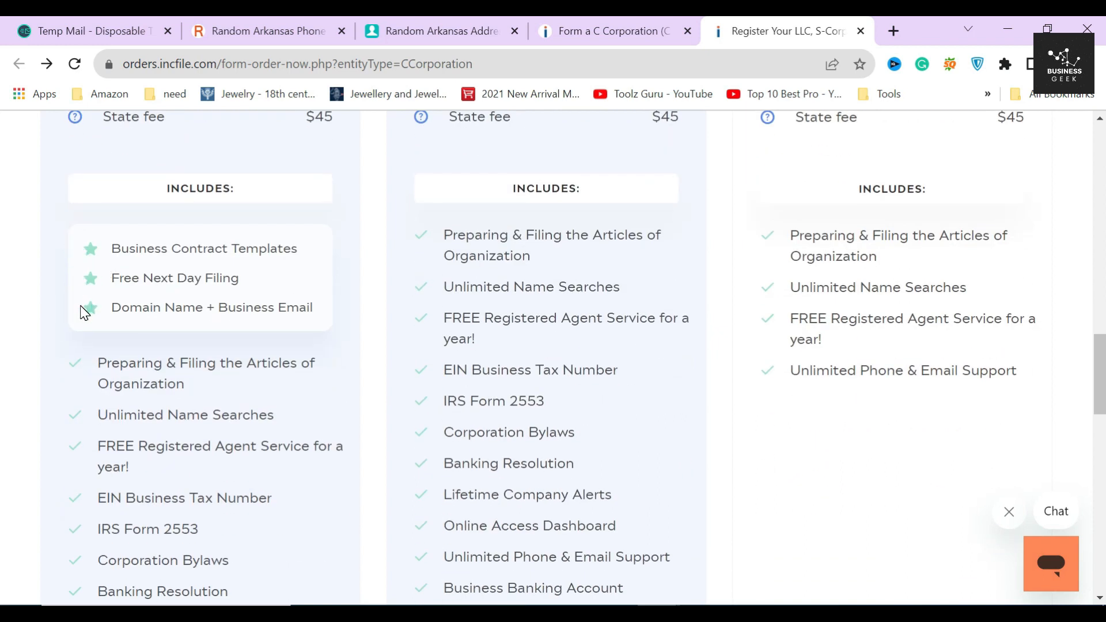
{"action": "scroll", "coordinate": [81, 311], "scroll_direction": "down", "scroll_amount": 3}
{"action": "left_click_drag", "start_coordinate": [82, 187], "coordinate": [275, 575]}
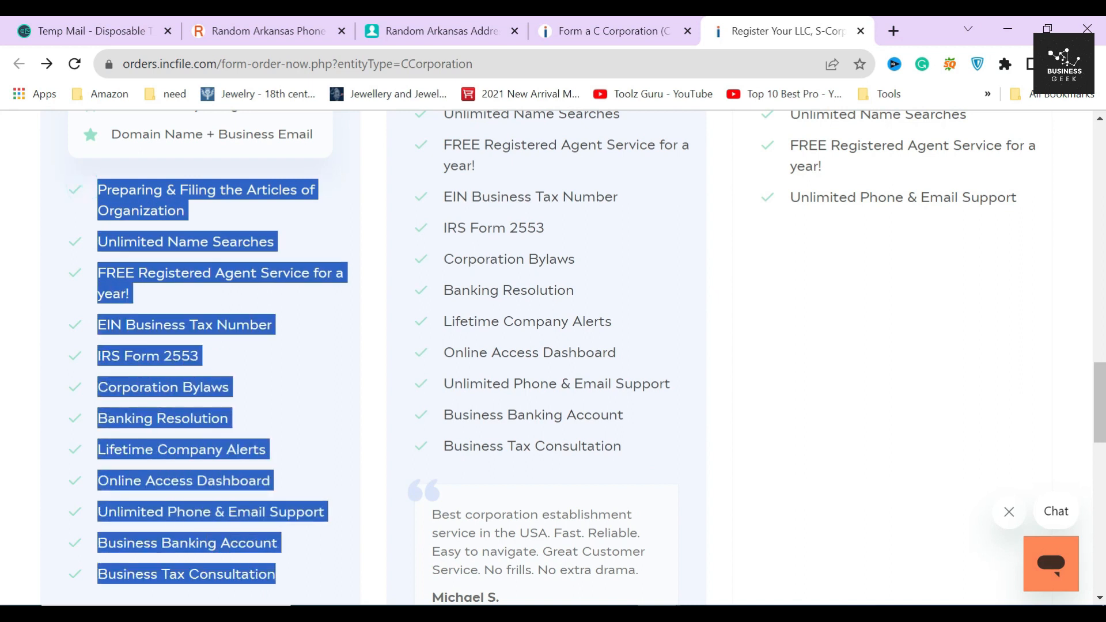
{"action": "left_click", "coordinate": [292, 548]}
{"action": "scroll", "coordinate": [312, 494], "scroll_direction": "up", "scroll_amount": 5}
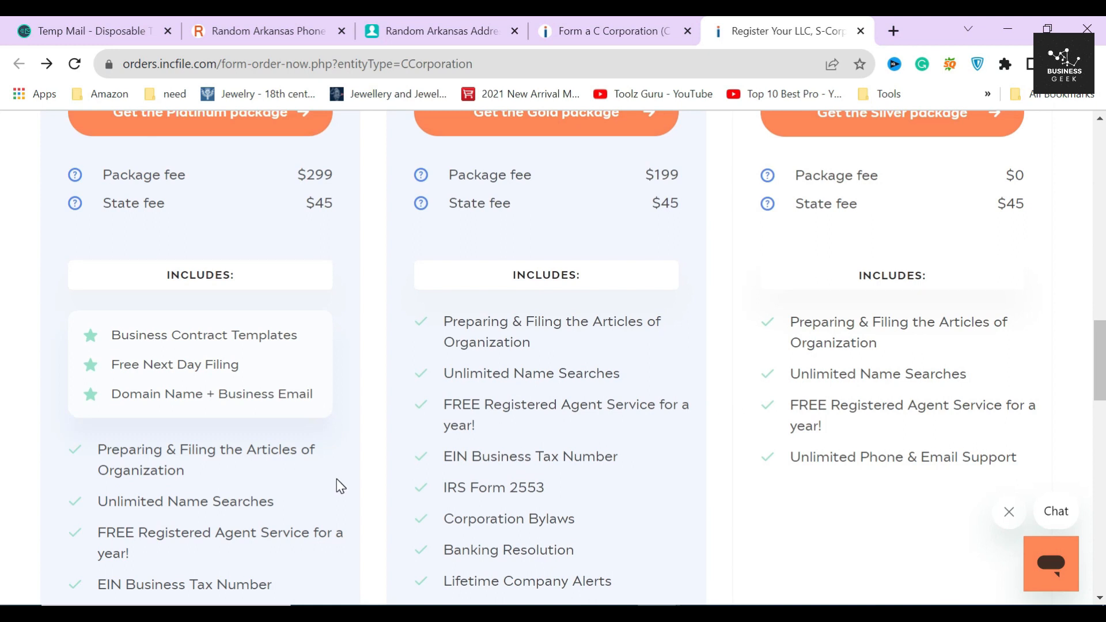
{"action": "scroll", "coordinate": [349, 475], "scroll_direction": "up", "scroll_amount": 7}
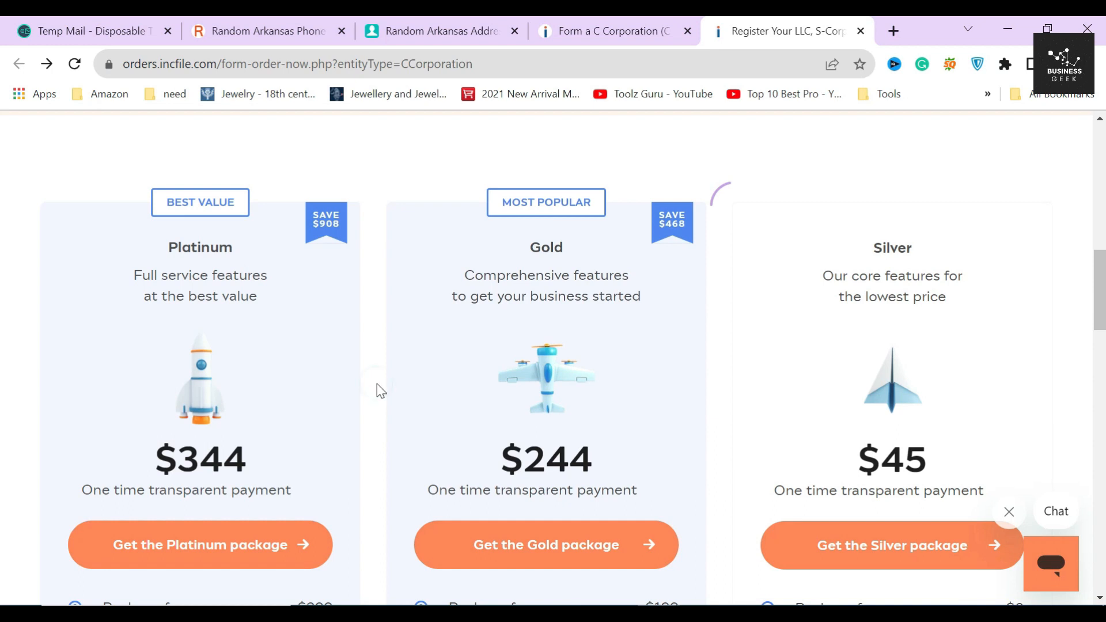
Step: Check the Gold package at $244 and order it
{"action": "double_click", "coordinate": [546, 248]}
{"action": "triple_click", "coordinate": [553, 459]}
{"action": "left_click", "coordinate": [553, 458]}
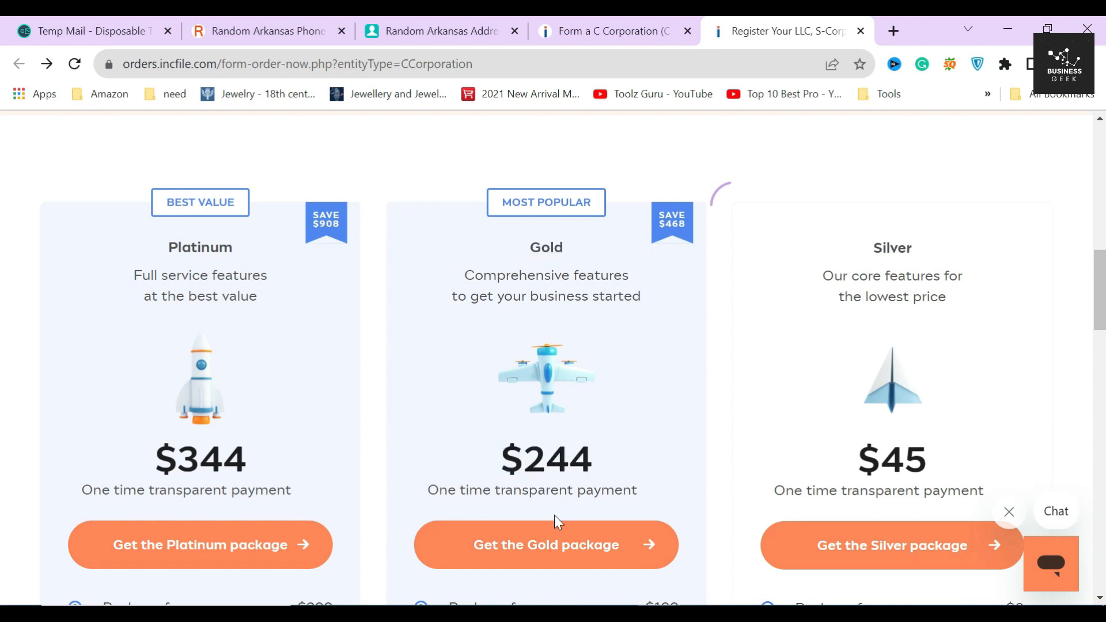
{"action": "left_click", "coordinate": [546, 544]}
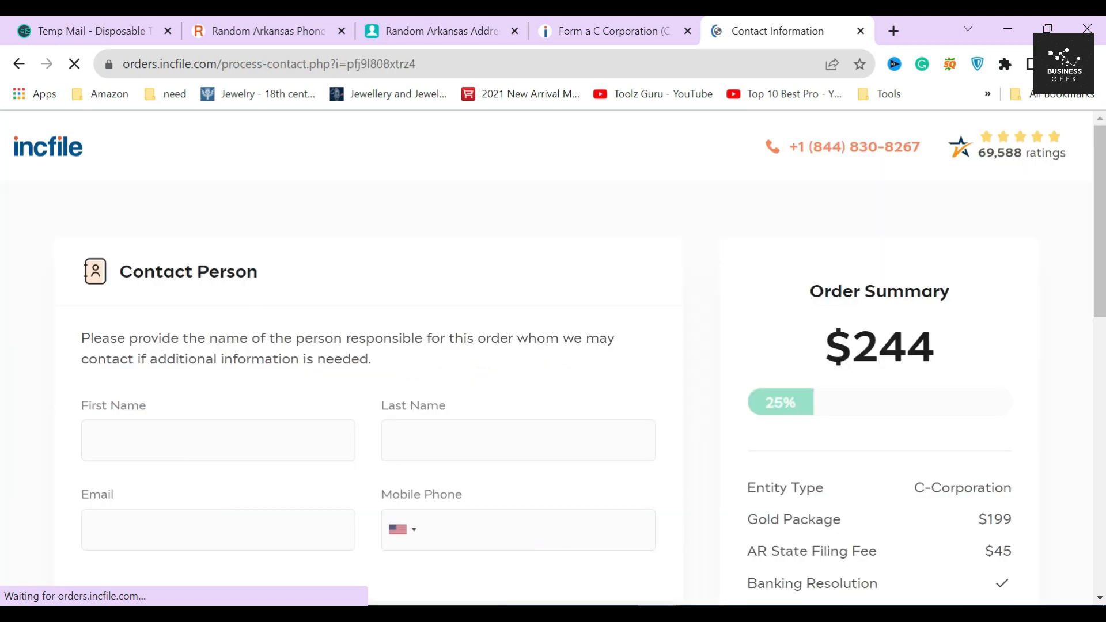
Step: Enter the contact person's first and last name
{"action": "left_click_drag", "start_coordinate": [122, 272], "coordinate": [305, 292]}
{"action": "left_click", "coordinate": [303, 284]}
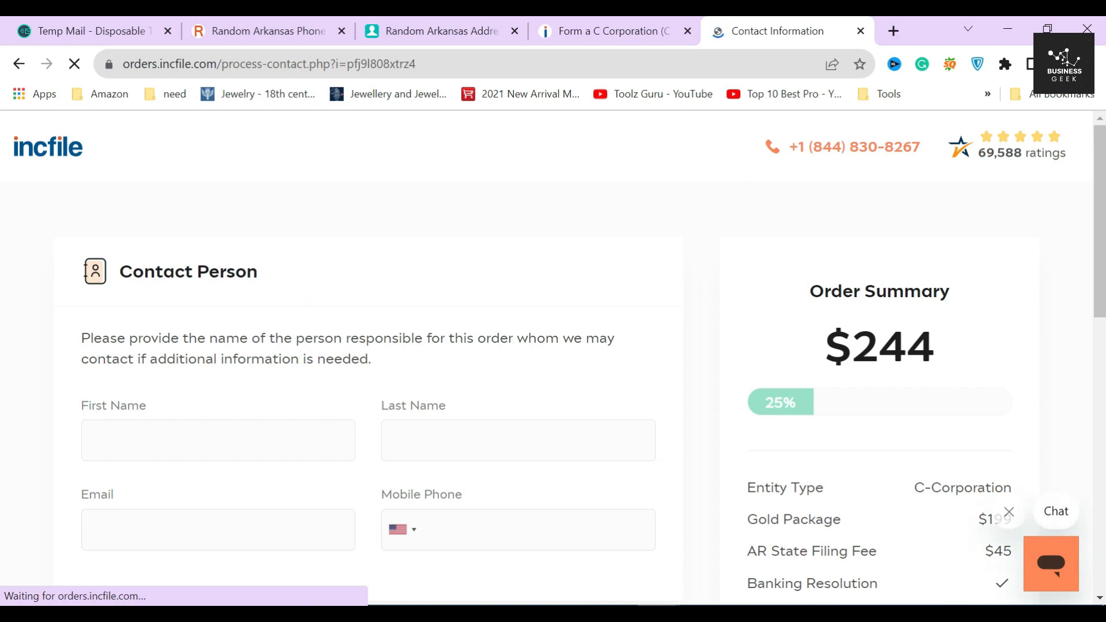
{"action": "left_click", "coordinate": [230, 441]}
{"action": "type", "text": "Ss"}
{"action": "left_click", "coordinate": [403, 441]}
{"action": "type", "text": "De"}
{"action": "left_click", "coordinate": [499, 483]}
Step: Fill in the contact e-mail and mobile phone copied from the other browser tabs
{"action": "scroll", "coordinate": [400, 431], "scroll_direction": "down", "scroll_amount": 1}
{"action": "left_click", "coordinate": [430, 29]}
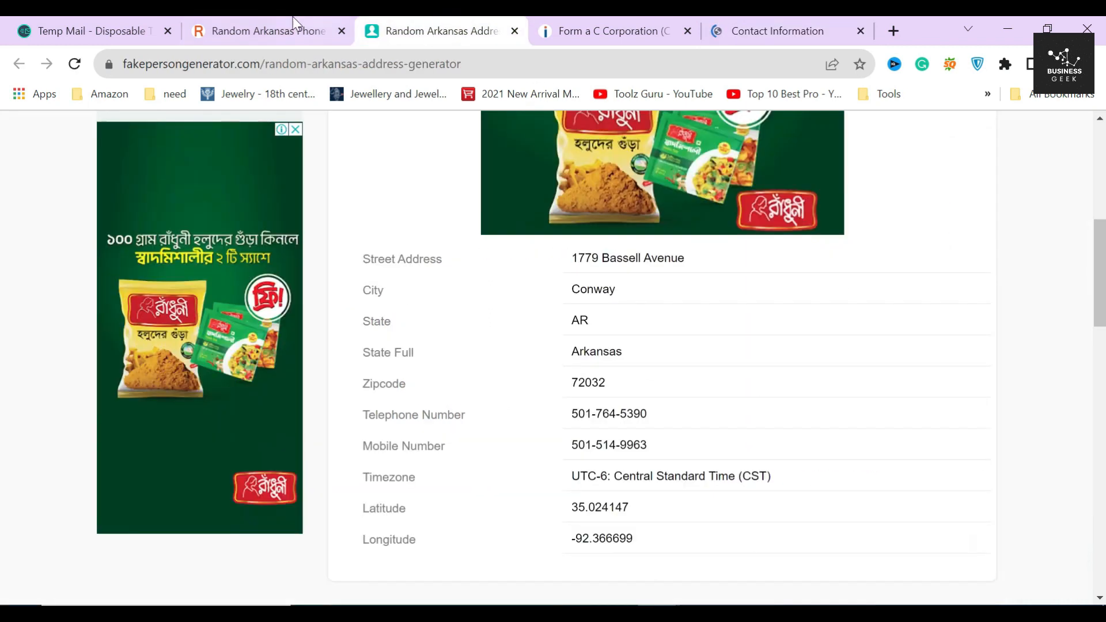
{"action": "left_click", "coordinate": [323, 29]}
{"action": "left_click", "coordinate": [50, 29]}
{"action": "left_click", "coordinate": [721, 289]}
{"action": "left_click", "coordinate": [783, 28]}
{"action": "left_click", "coordinate": [184, 443]}
{"action": "key", "text": "ctrl+v"}
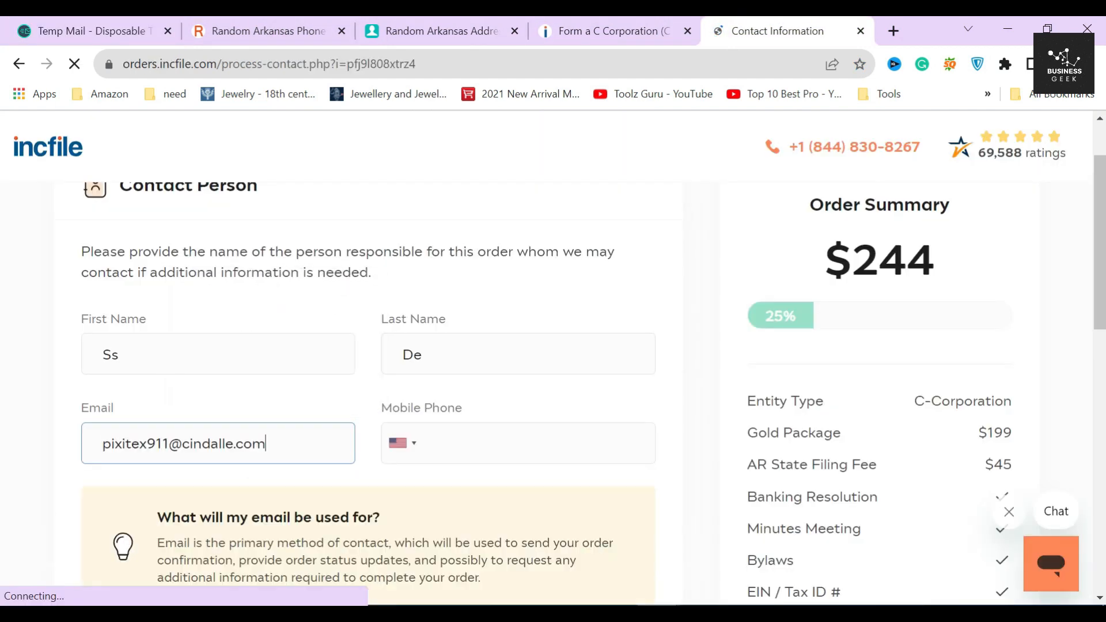
{"action": "left_click", "coordinate": [265, 30]}
{"action": "left_click_drag", "start_coordinate": [802, 279], "coordinate": [902, 279]}
{"action": "left_click", "coordinate": [760, 31]}
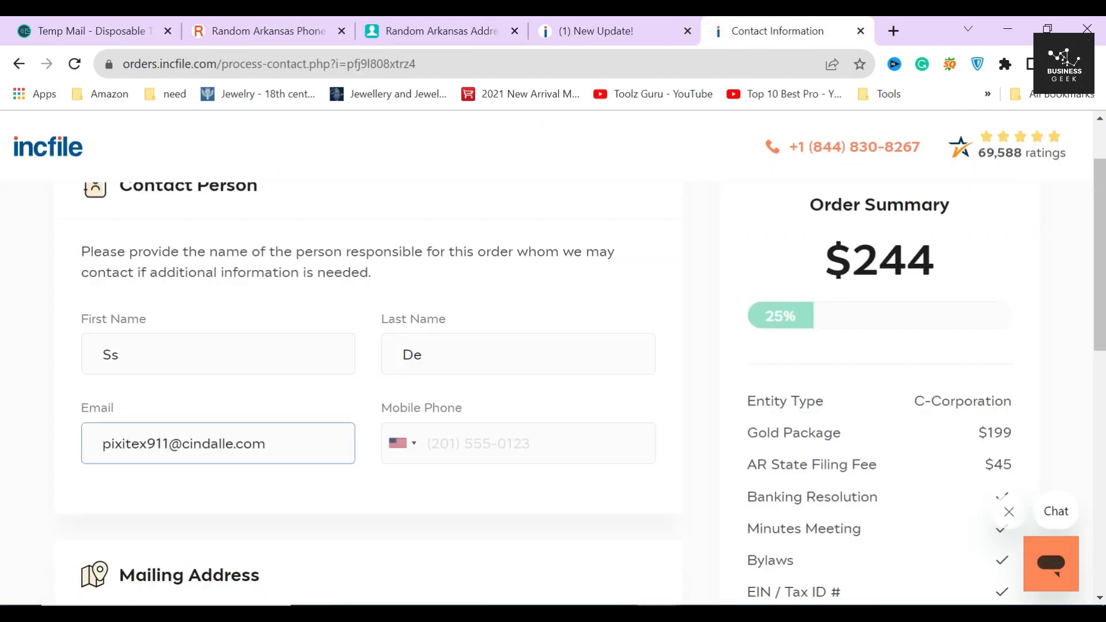
{"action": "left_click", "coordinate": [507, 443]}
{"action": "key", "text": "ctrl+v"}
Step: Keep United States as the mailing address country
{"action": "scroll", "coordinate": [698, 455], "scroll_direction": "down", "scroll_amount": 5}
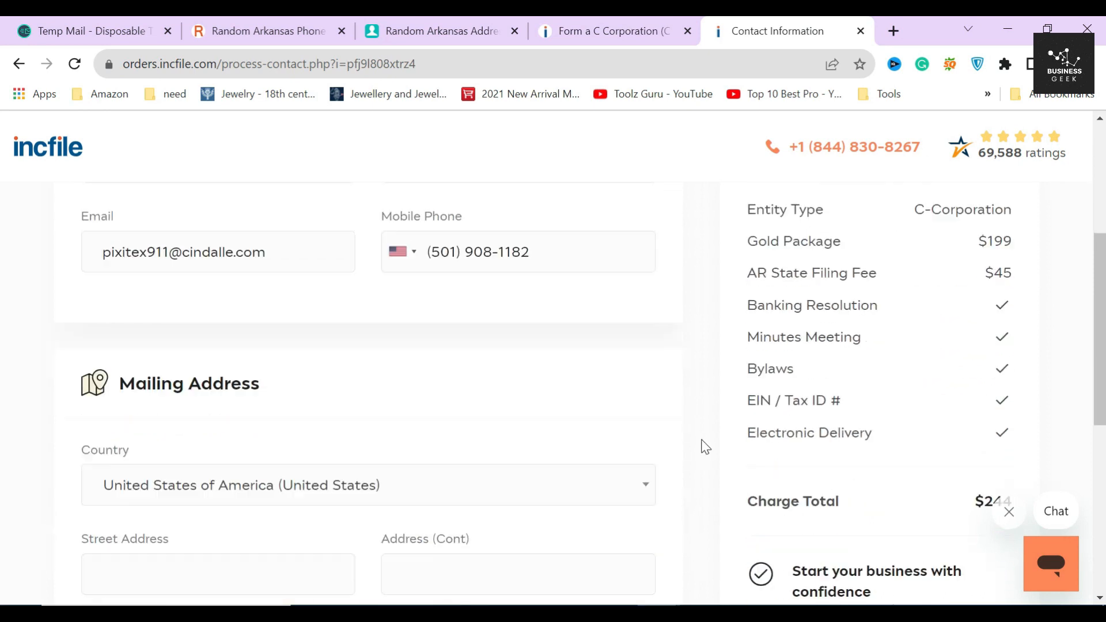
{"action": "left_click_drag", "start_coordinate": [121, 230], "coordinate": [314, 252]}
{"action": "left_click", "coordinate": [314, 253]}
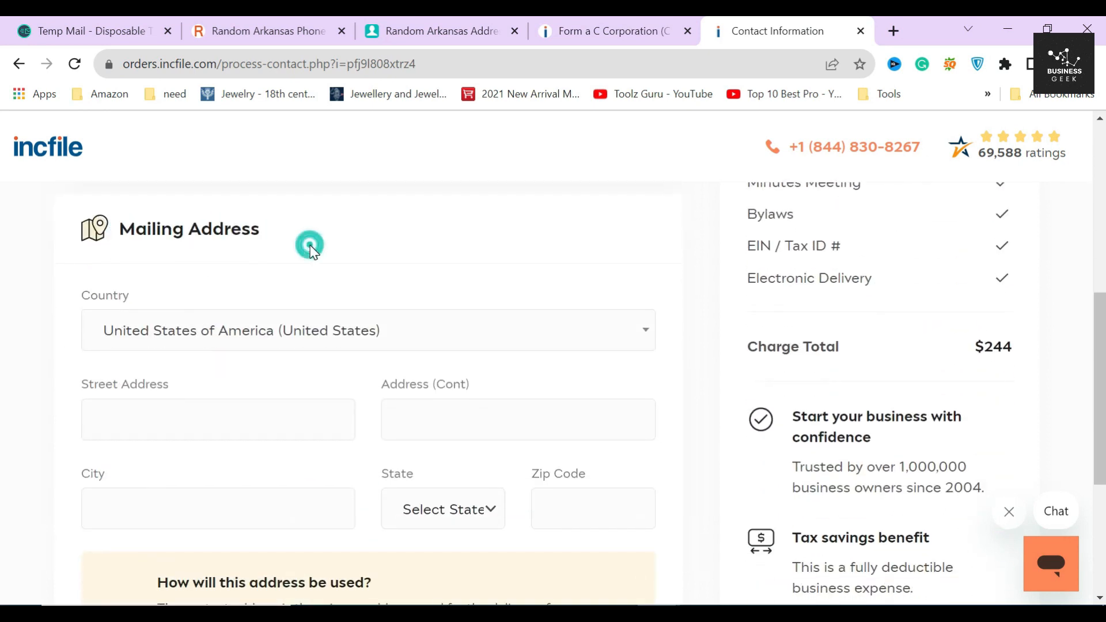
{"action": "left_click", "coordinate": [212, 342]}
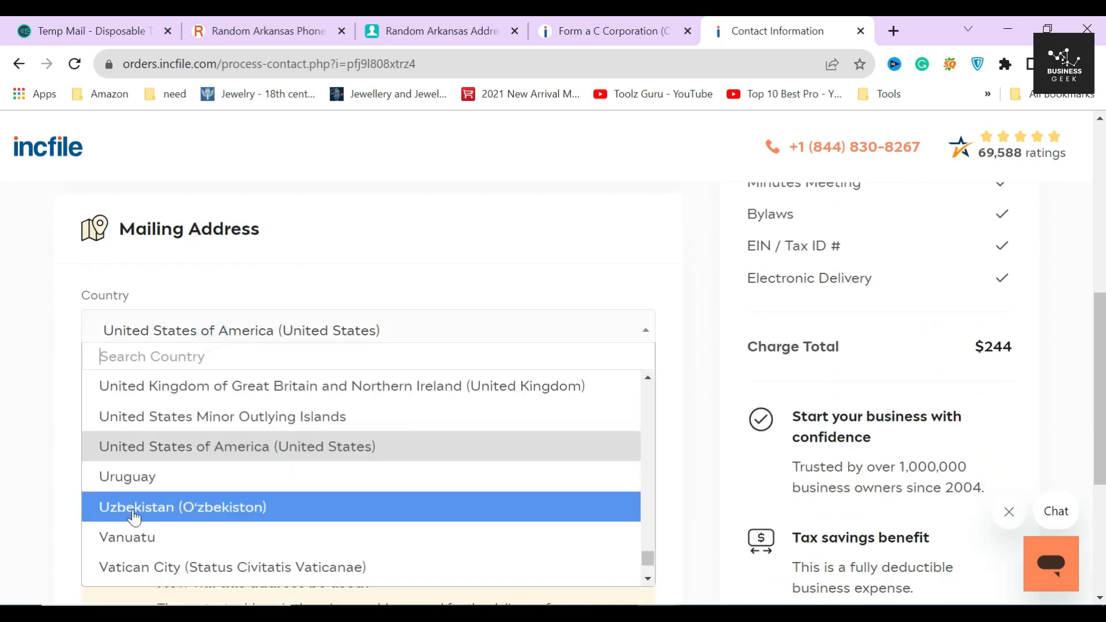
{"action": "scroll", "coordinate": [123, 528], "scroll_direction": "up", "scroll_amount": 3}
{"action": "left_click", "coordinate": [67, 491]}
Step: Enter the street address, second address line, city, Arkansas as state, and zip code
{"action": "scroll", "coordinate": [87, 472], "scroll_direction": "down", "scroll_amount": 1}
{"action": "left_click", "coordinate": [207, 331]}
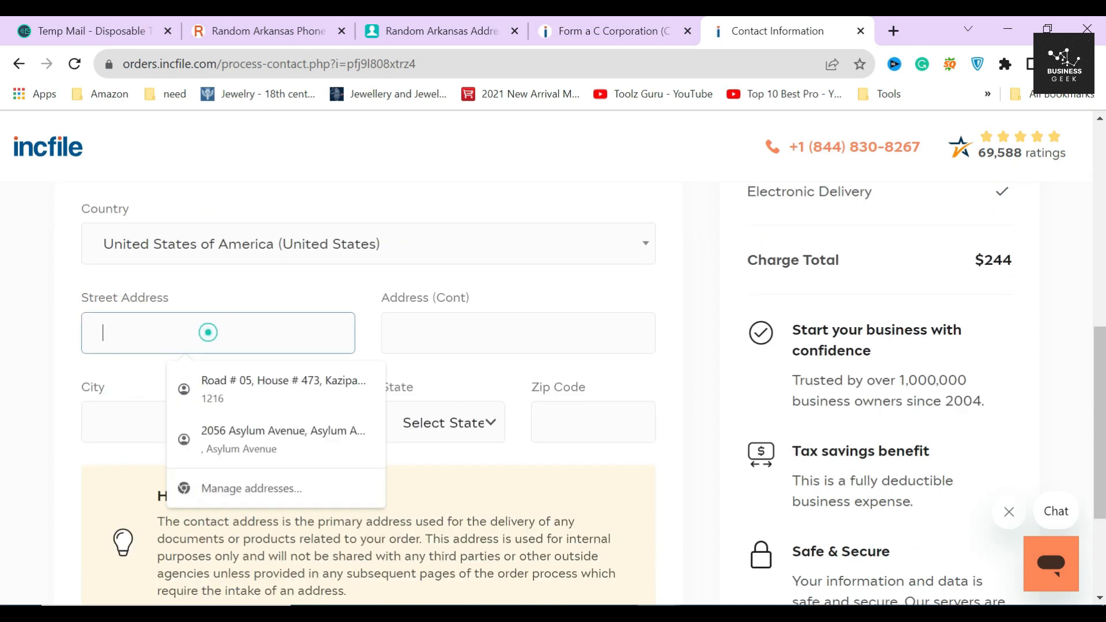
{"action": "key", "text": "ctrl+v"}
{"action": "left_click", "coordinate": [490, 333]}
{"action": "type", "text": "Avenue 12"}
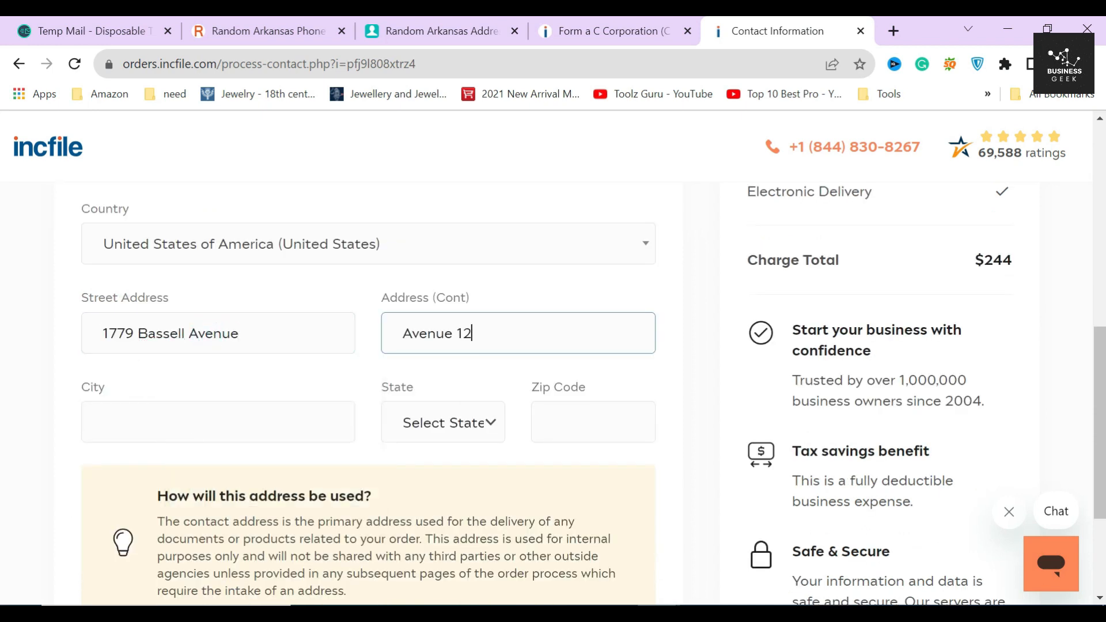
{"action": "left_click", "coordinate": [218, 422]}
{"action": "key", "text": "ctrl+v"}
{"action": "left_click", "coordinate": [496, 427]}
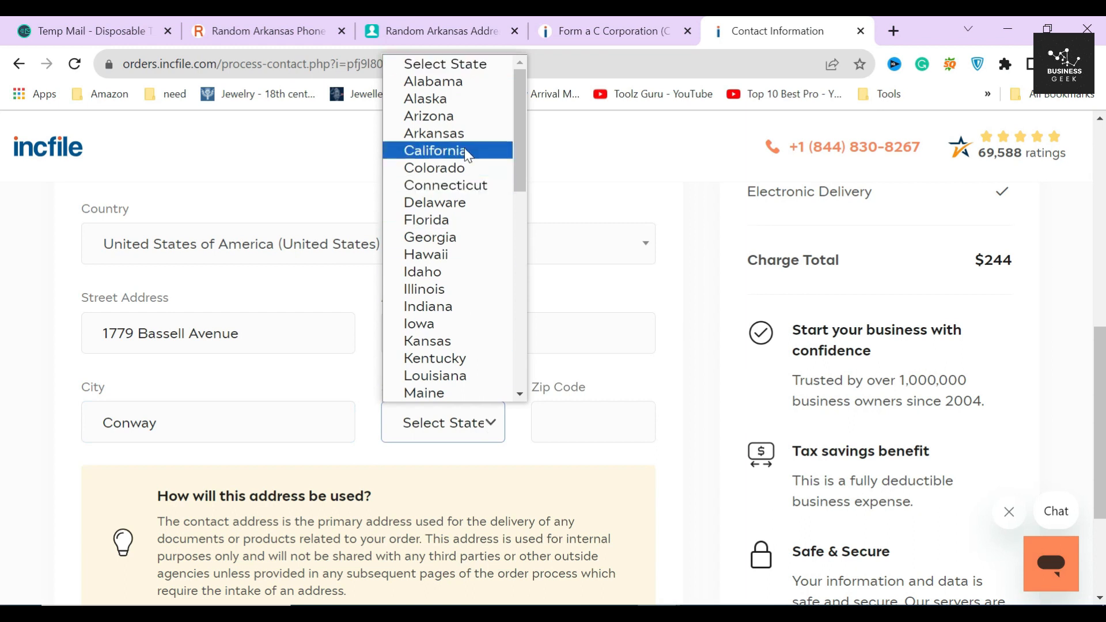
{"action": "left_click", "coordinate": [461, 134]}
{"action": "left_click", "coordinate": [594, 423]}
{"action": "key", "text": "ctrl+v"}
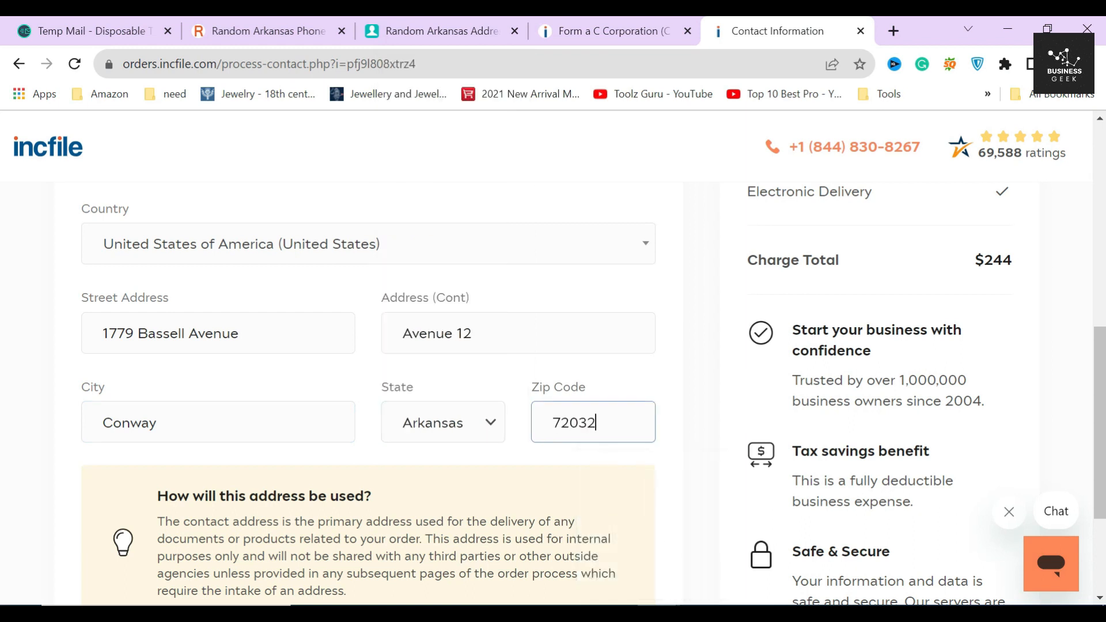
{"action": "scroll", "coordinate": [710, 412], "scroll_direction": "down", "scroll_amount": 3}
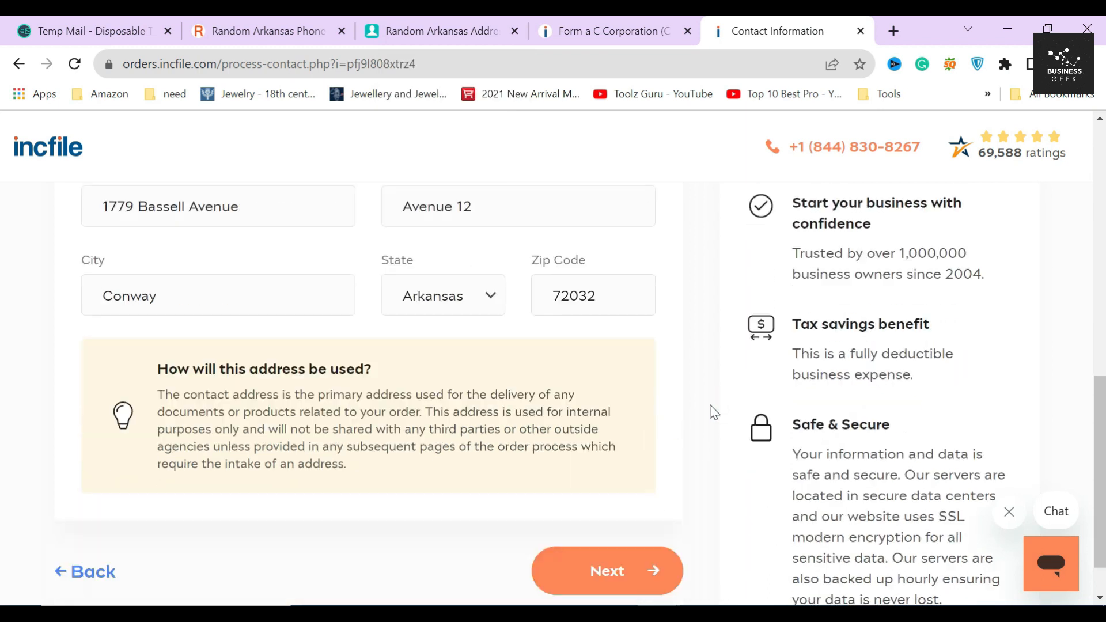
Step: Submit the contact details and read the Arkansas State Filing Time explanation
{"action": "left_click", "coordinate": [606, 519]}
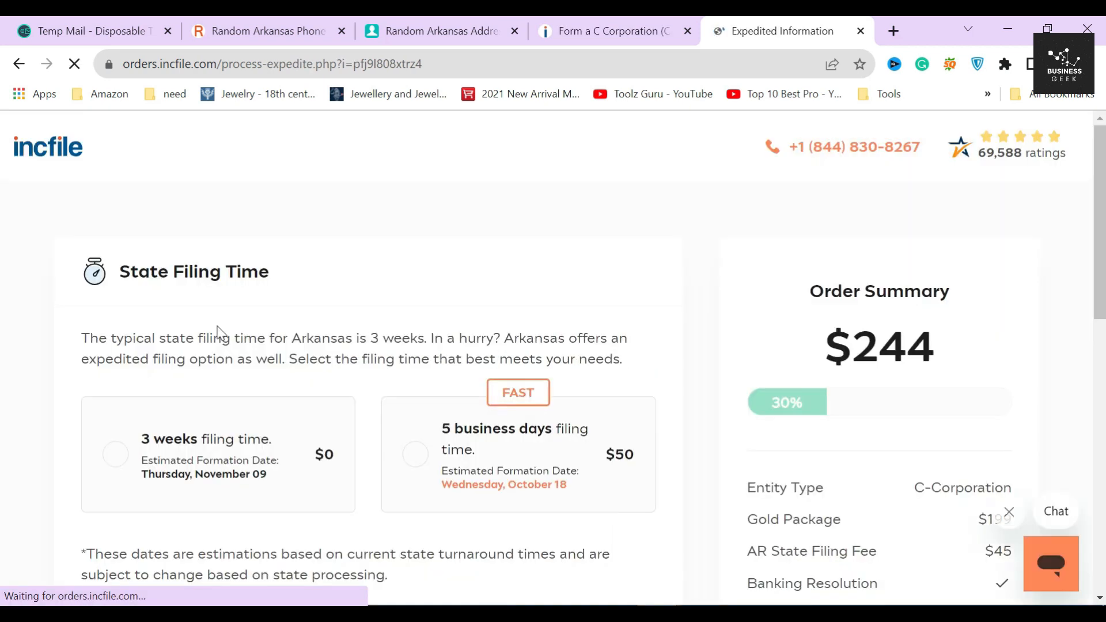
{"action": "left_click_drag", "start_coordinate": [115, 272], "coordinate": [296, 276]}
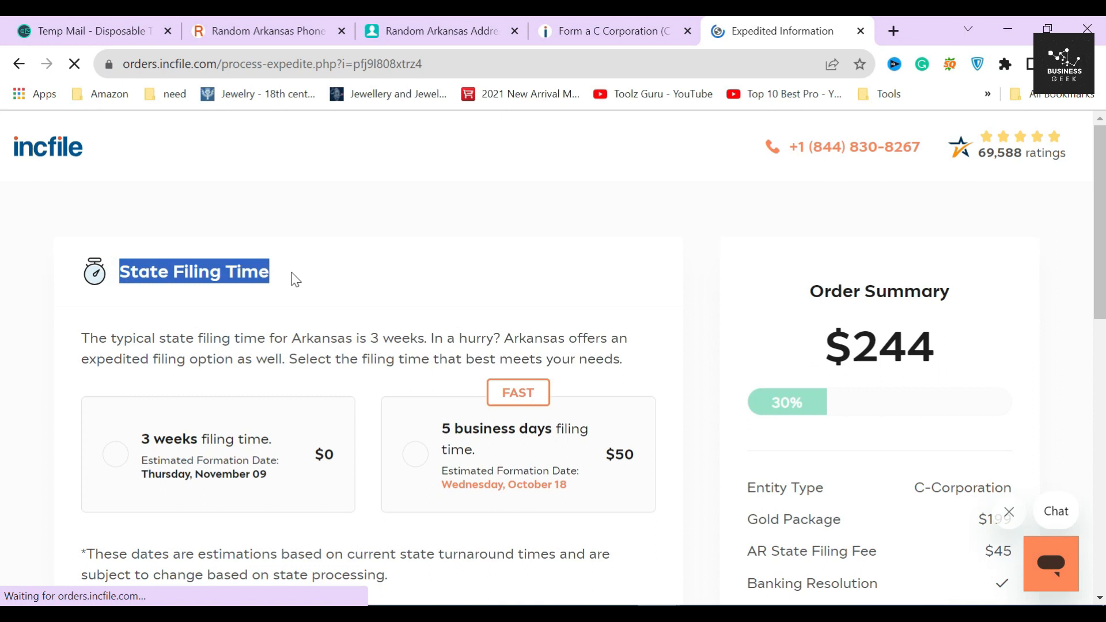
{"action": "left_click", "coordinate": [289, 274]}
{"action": "scroll", "coordinate": [308, 289], "scroll_direction": "down", "scroll_amount": 2}
{"action": "left_click_drag", "start_coordinate": [76, 253], "coordinate": [479, 255]}
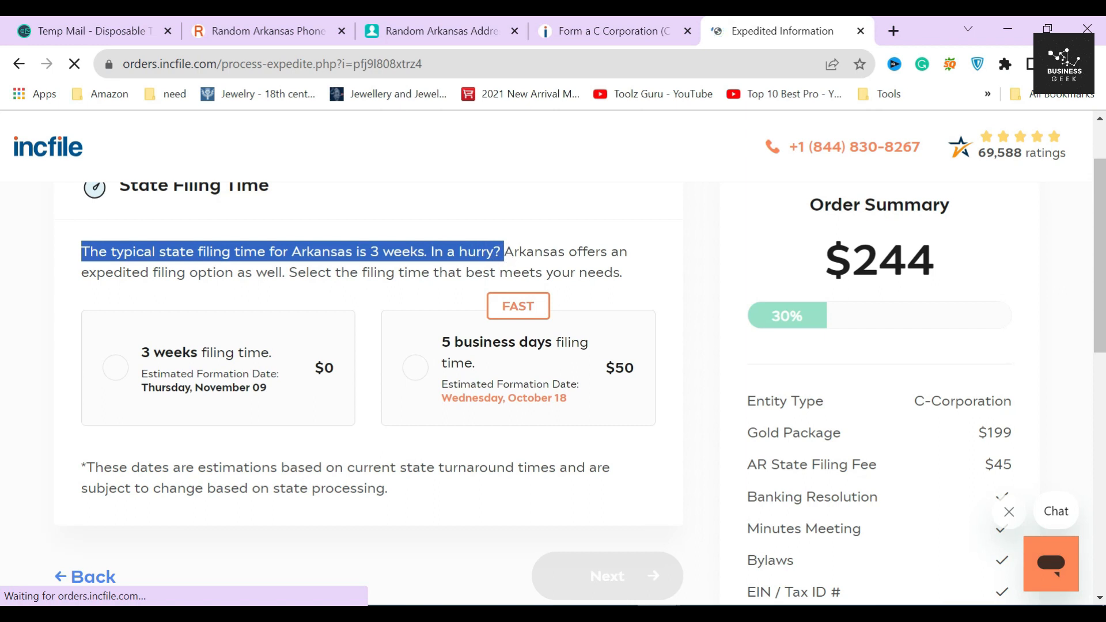
{"action": "left_click", "coordinate": [382, 251]}
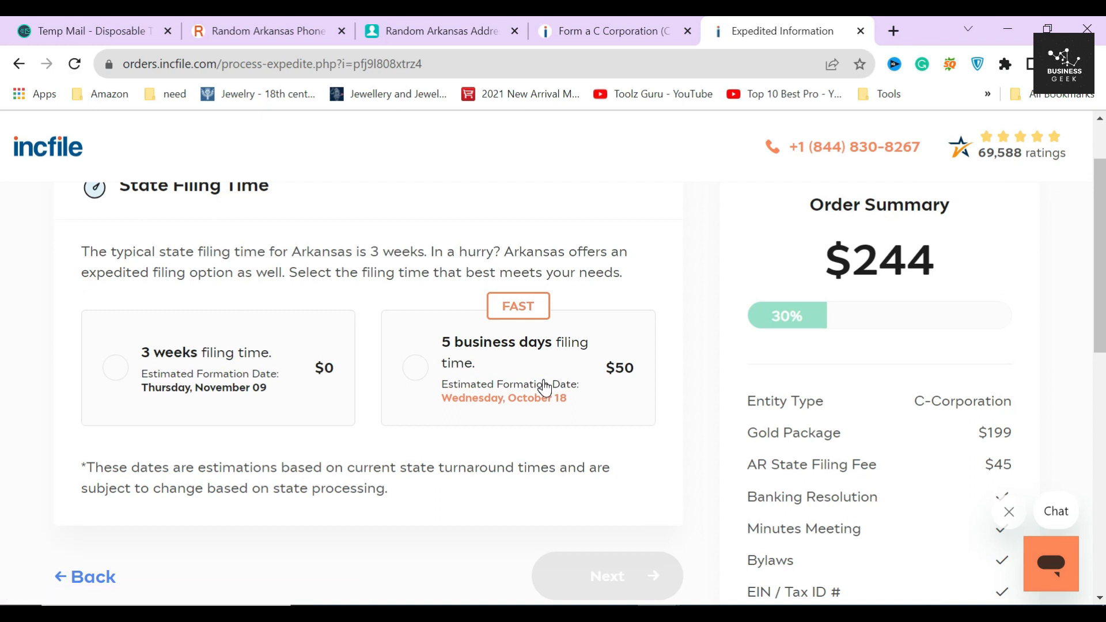
Step: Pick the 3-week filing time at $0 instead of the $50 expedited option and continue
{"action": "double_click", "coordinate": [620, 368]}
{"action": "left_click", "coordinate": [490, 443]}
{"action": "left_click", "coordinate": [309, 372]}
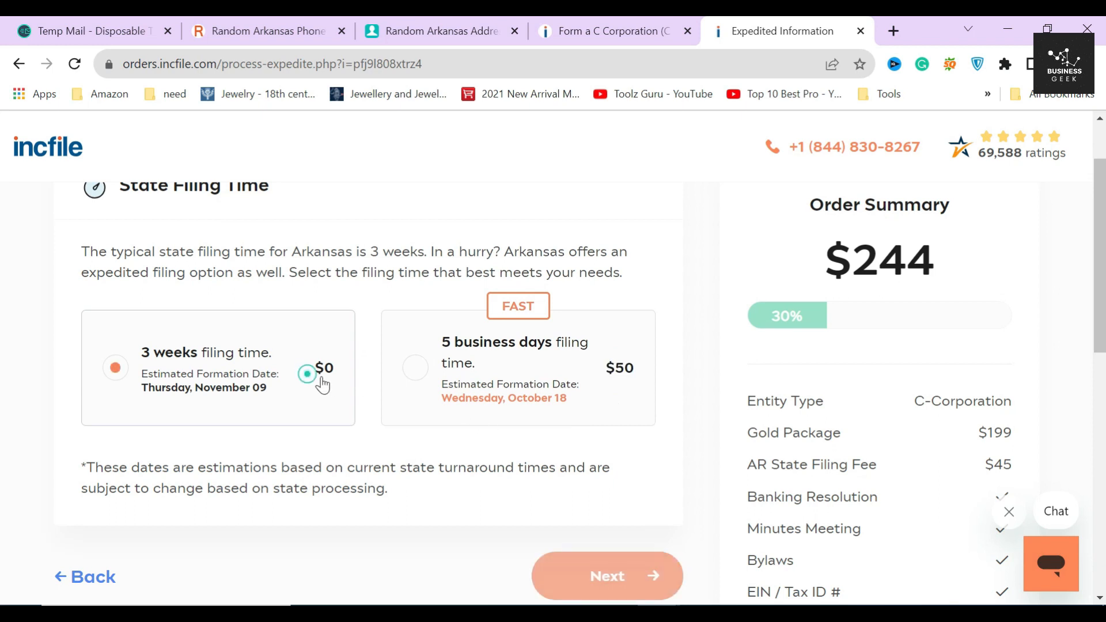
{"action": "scroll", "coordinate": [538, 412], "scroll_direction": "down", "scroll_amount": 1}
{"action": "left_click", "coordinate": [625, 502]}
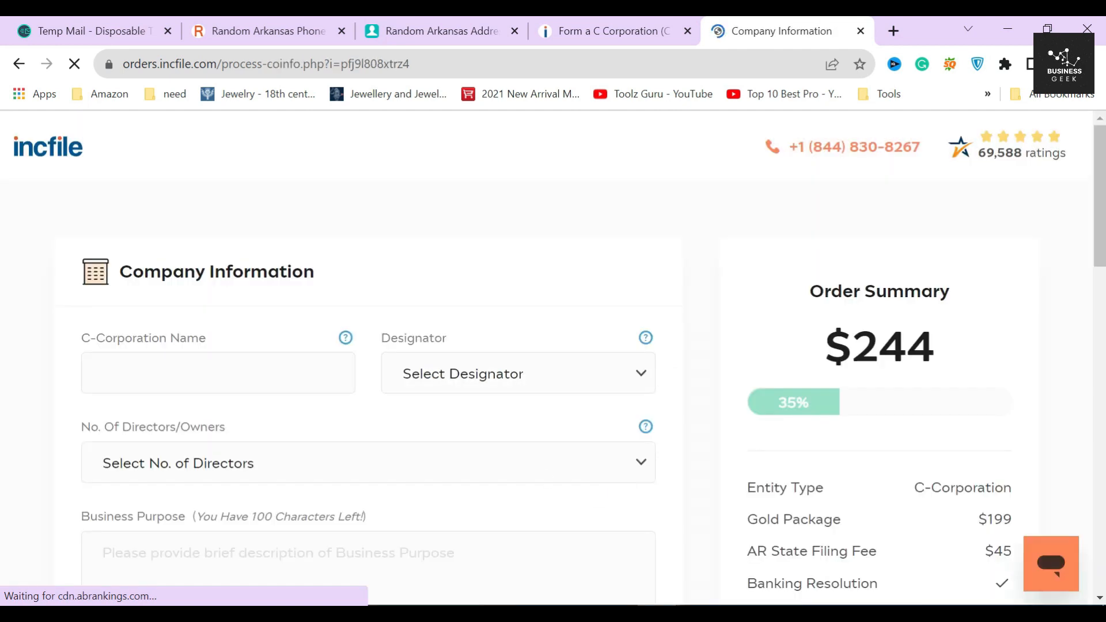
Step: Name the company DAVE with the CORP designator
{"action": "left_click_drag", "start_coordinate": [116, 271], "coordinate": [346, 284]}
{"action": "left_click", "coordinate": [349, 280]}
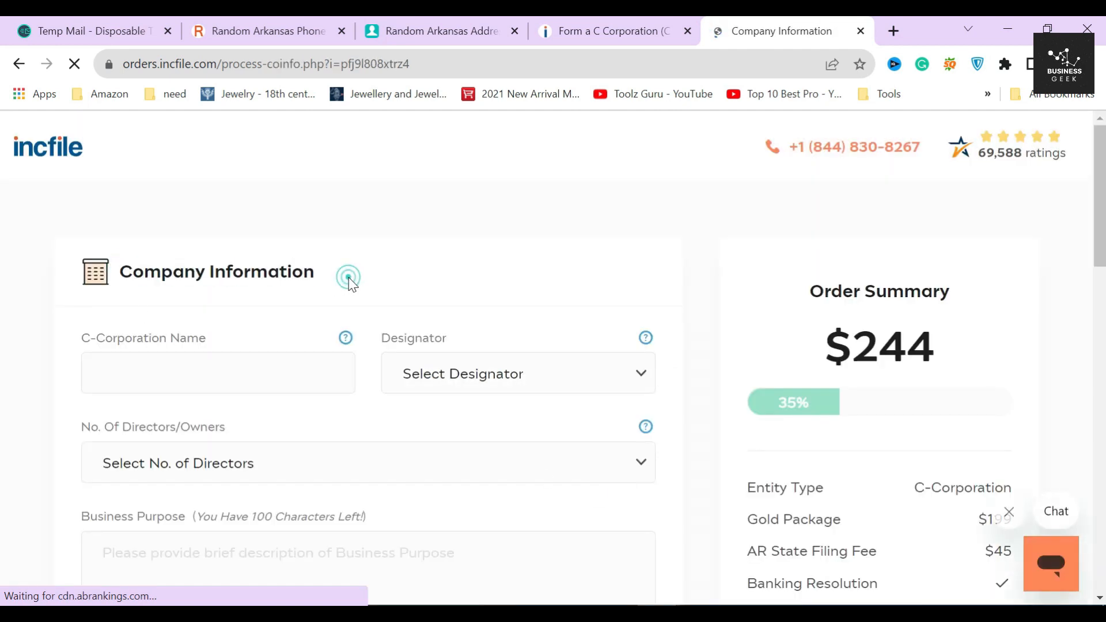
{"action": "scroll", "coordinate": [350, 282], "scroll_direction": "down", "scroll_amount": 2}
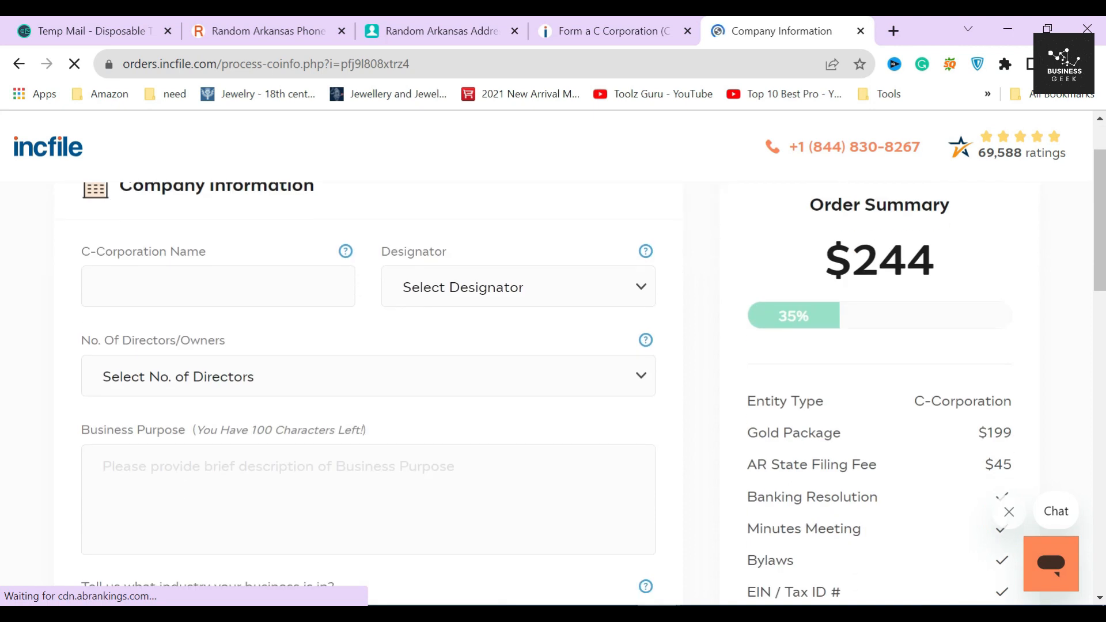
{"action": "left_click", "coordinate": [248, 291]}
{"action": "type", "text": "DA"}
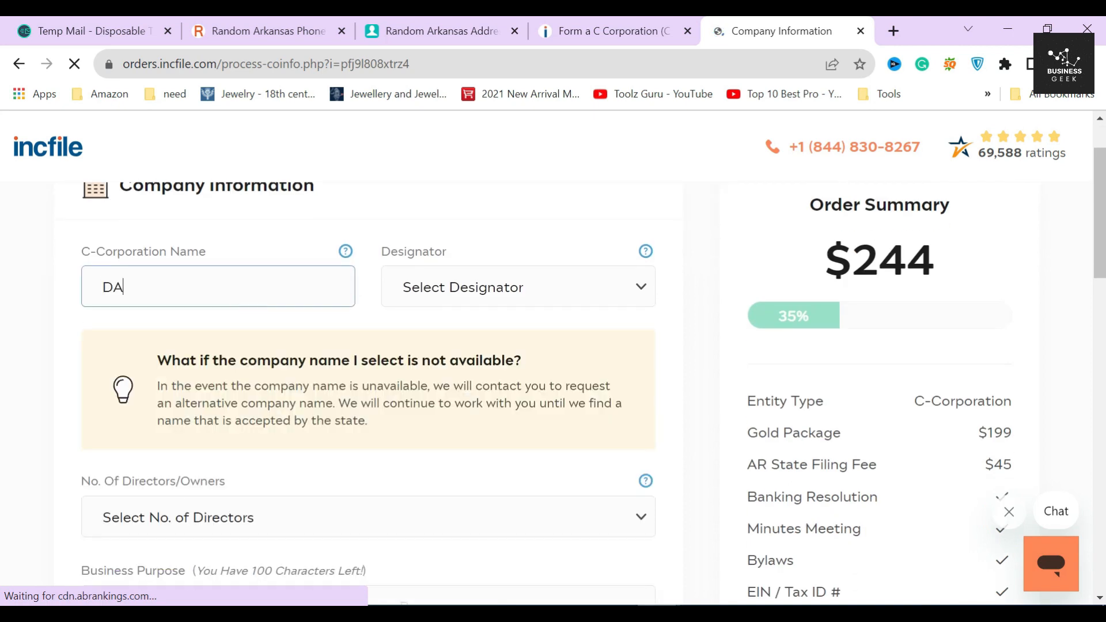
{"action": "type", "text": "VE"}
{"action": "left_click", "coordinate": [494, 289]}
{"action": "left_click", "coordinate": [441, 439]}
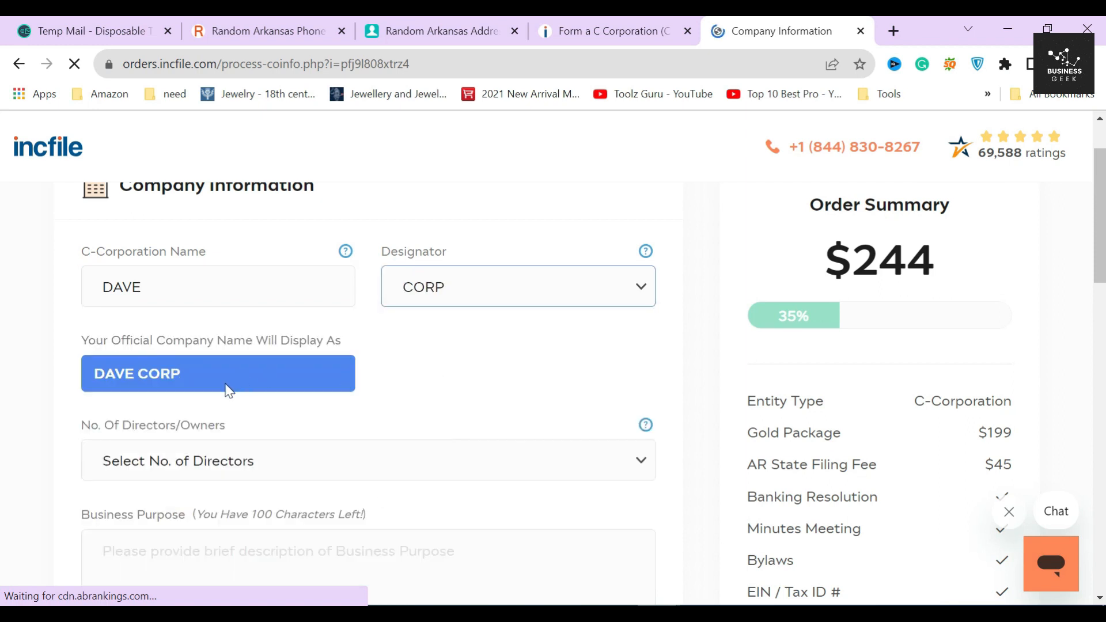
{"action": "left_click_drag", "start_coordinate": [72, 340], "coordinate": [368, 344]}
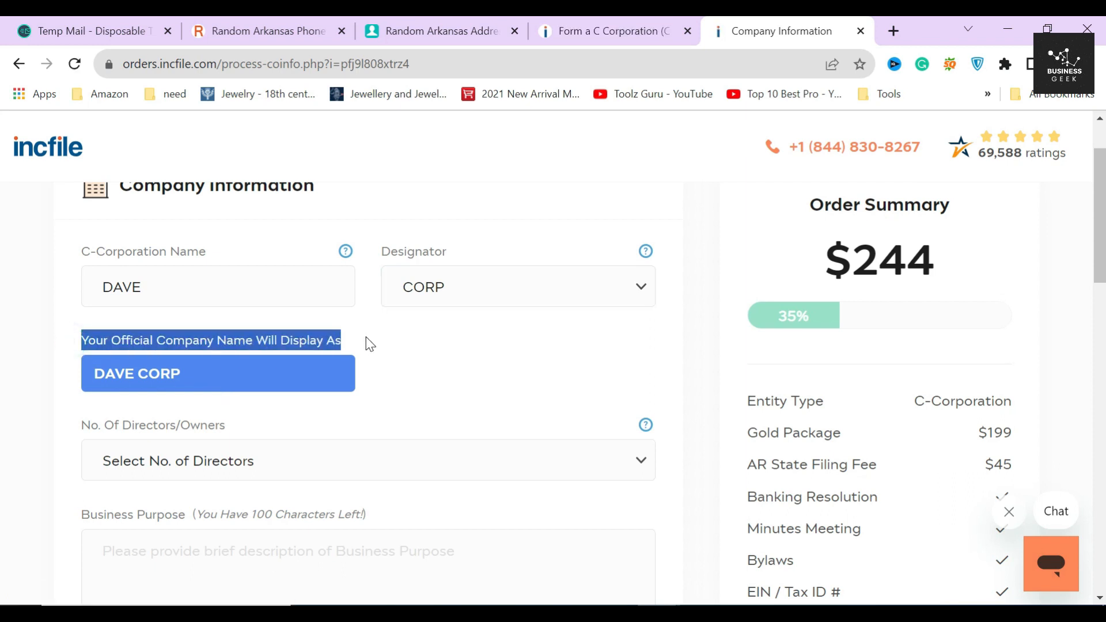
{"action": "left_click", "coordinate": [369, 345]}
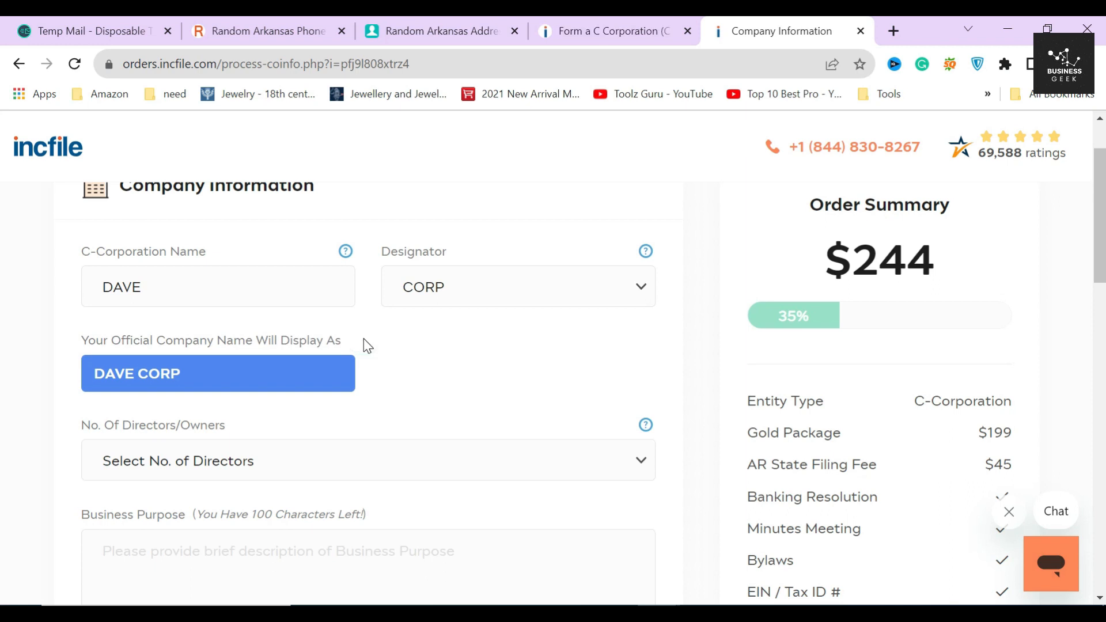
Step: Set 1 director and enter the business purpose 'It is a marketing agency.'
{"action": "scroll", "coordinate": [368, 345], "scroll_direction": "down", "scroll_amount": 3}
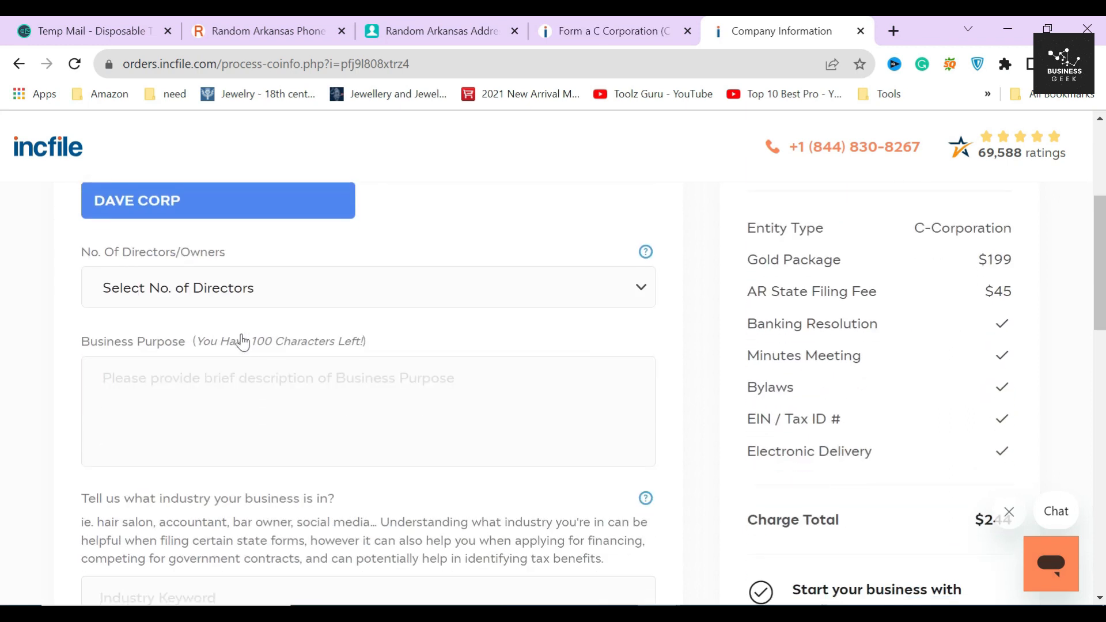
{"action": "left_click", "coordinate": [240, 288]}
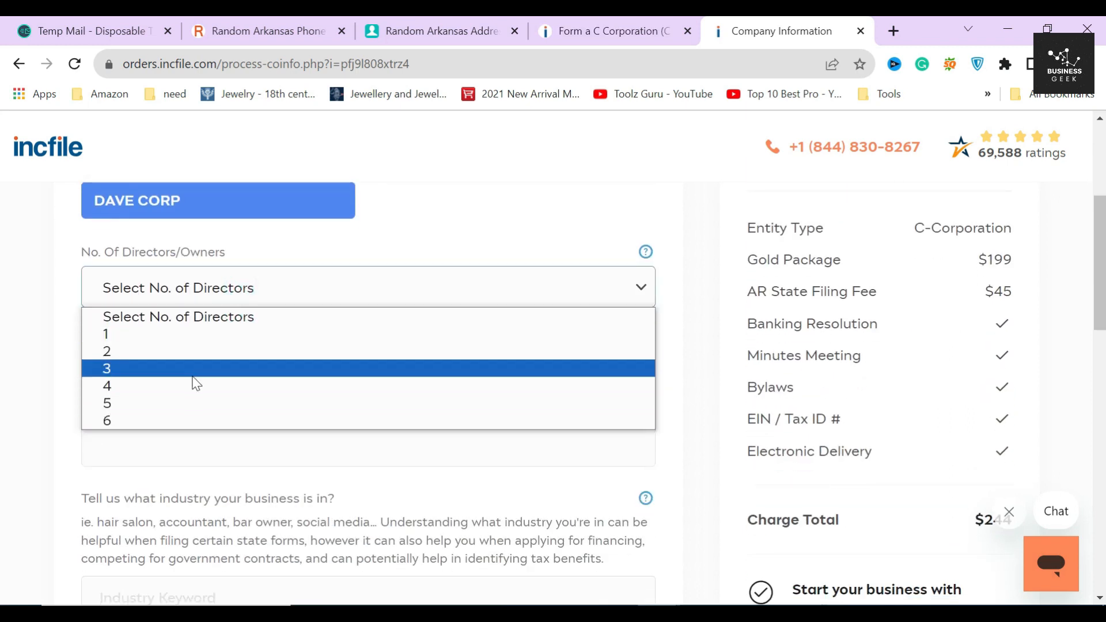
{"action": "left_click", "coordinate": [175, 335]}
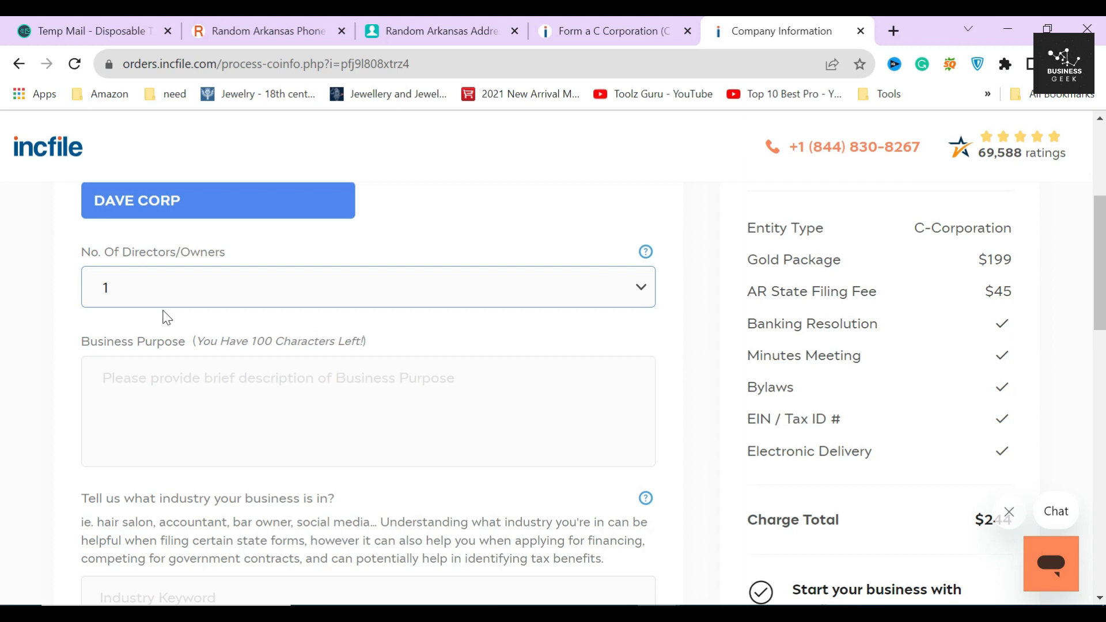
{"action": "left_click", "coordinate": [176, 295]}
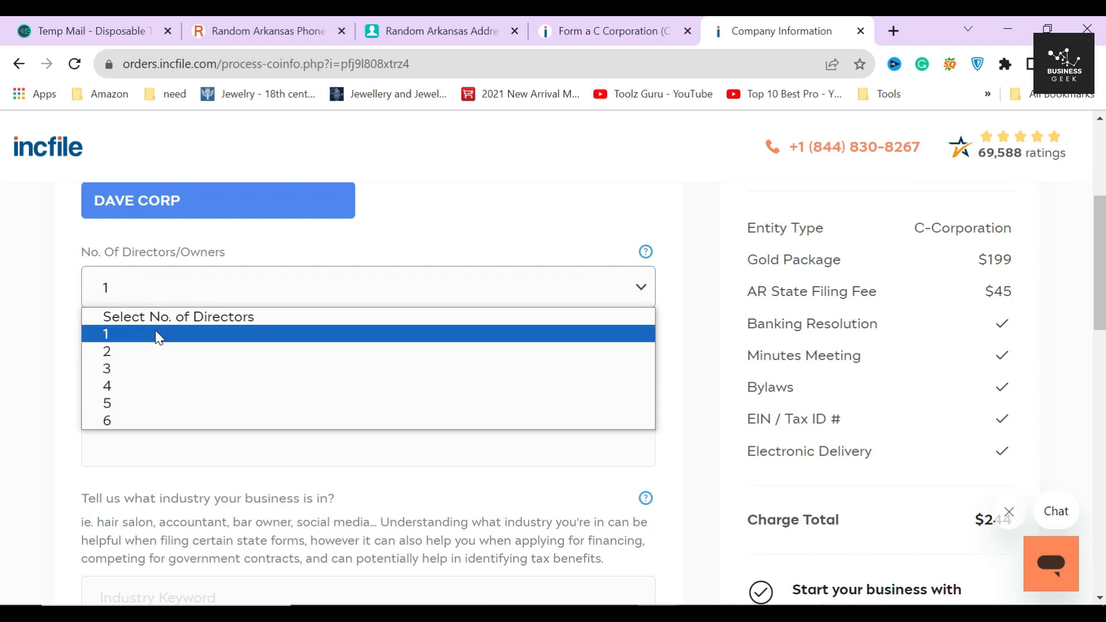
{"action": "left_click", "coordinate": [63, 309]}
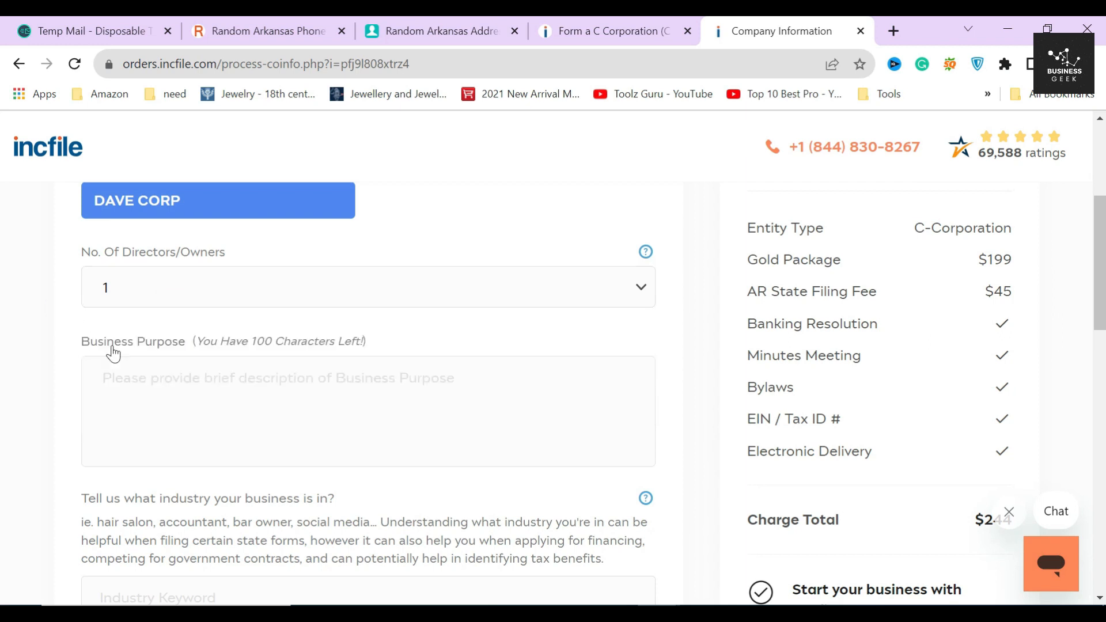
{"action": "left_click", "coordinate": [113, 369]}
{"action": "type", "text": "It is a ma"}
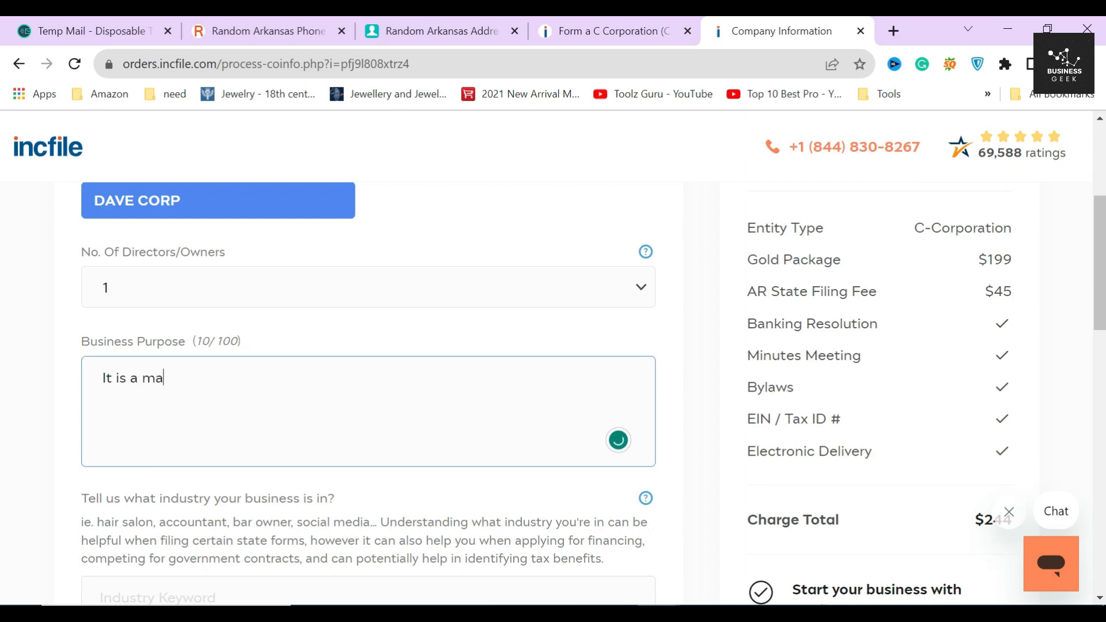
{"action": "type", "text": "rketing agency."}
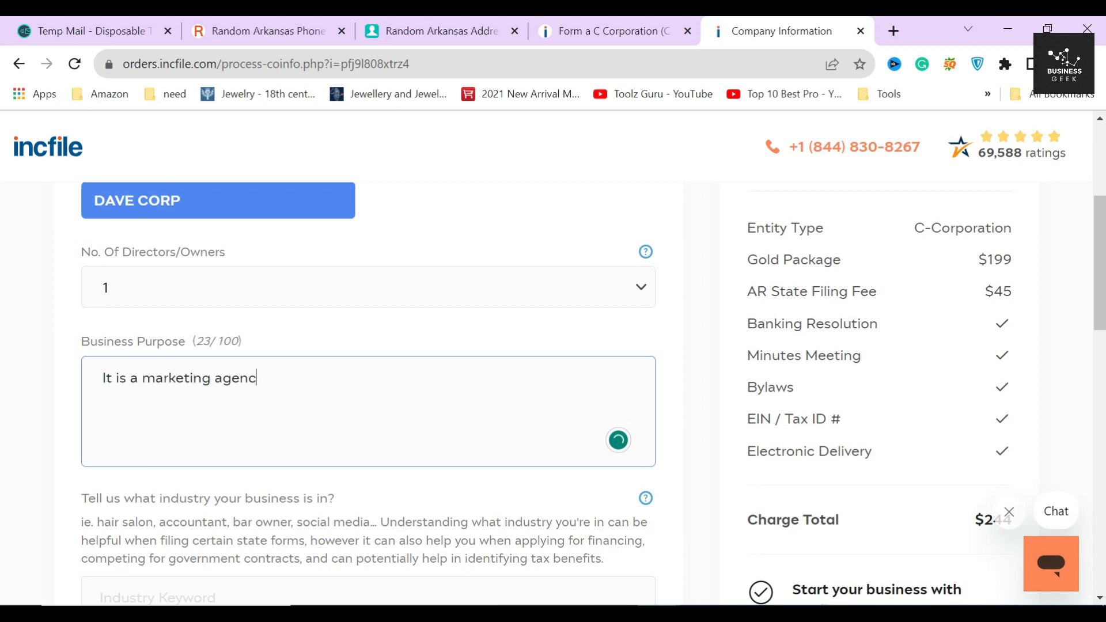
{"action": "left_click", "coordinate": [703, 423]}
Step: Search 'marke' and choose 541910 - Marketing analysis services as the business industry
{"action": "scroll", "coordinate": [700, 425], "scroll_direction": "down", "scroll_amount": 5}
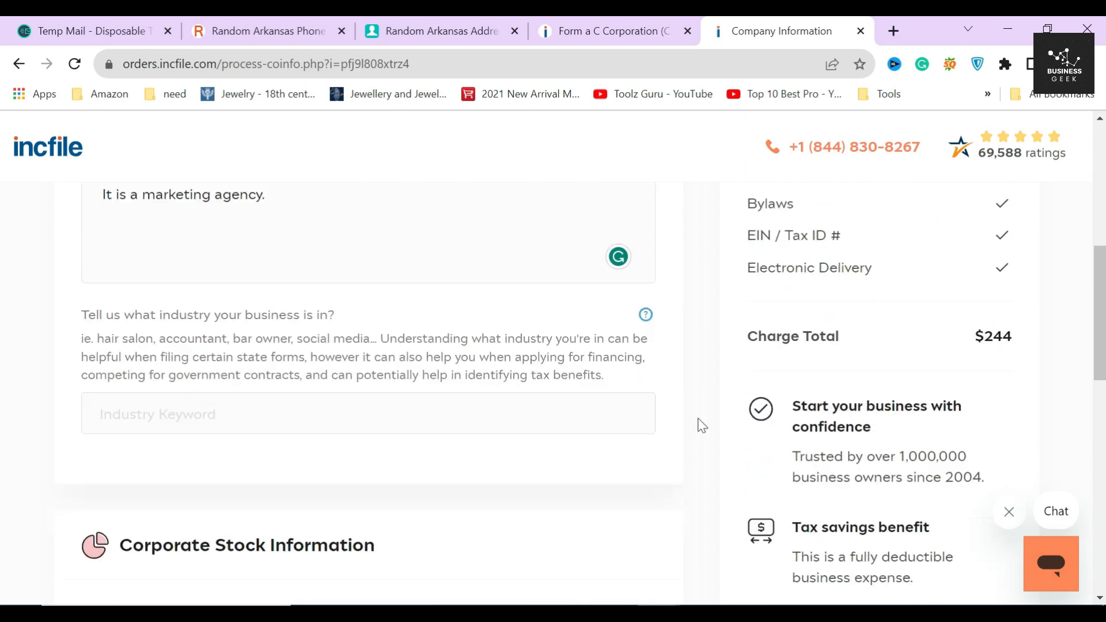
{"action": "left_click", "coordinate": [426, 338]}
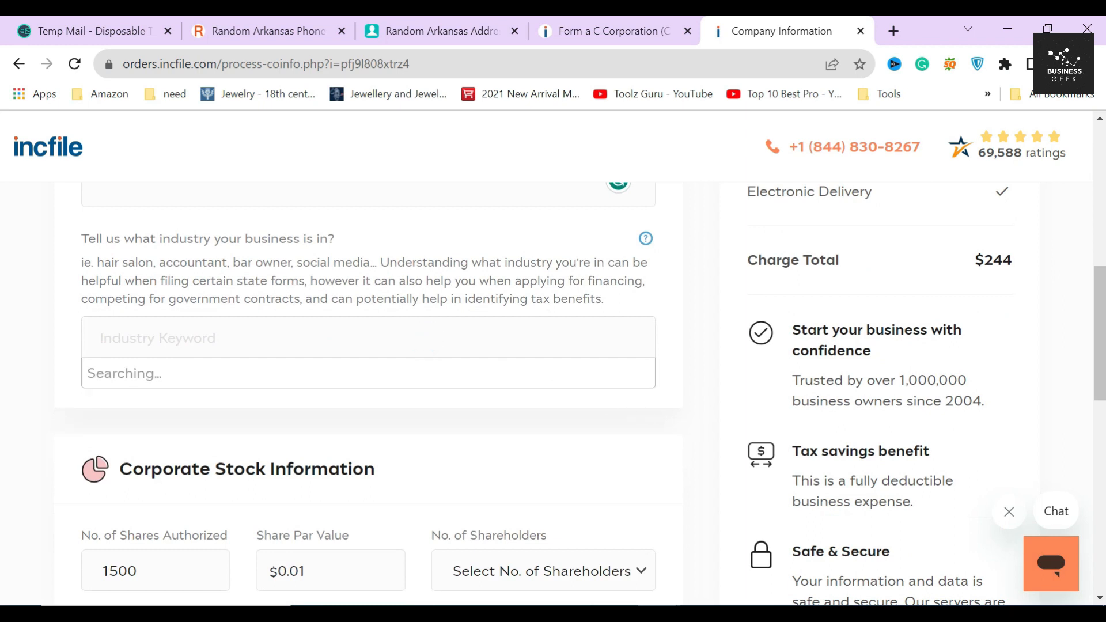
{"action": "type", "text": "marketing"}
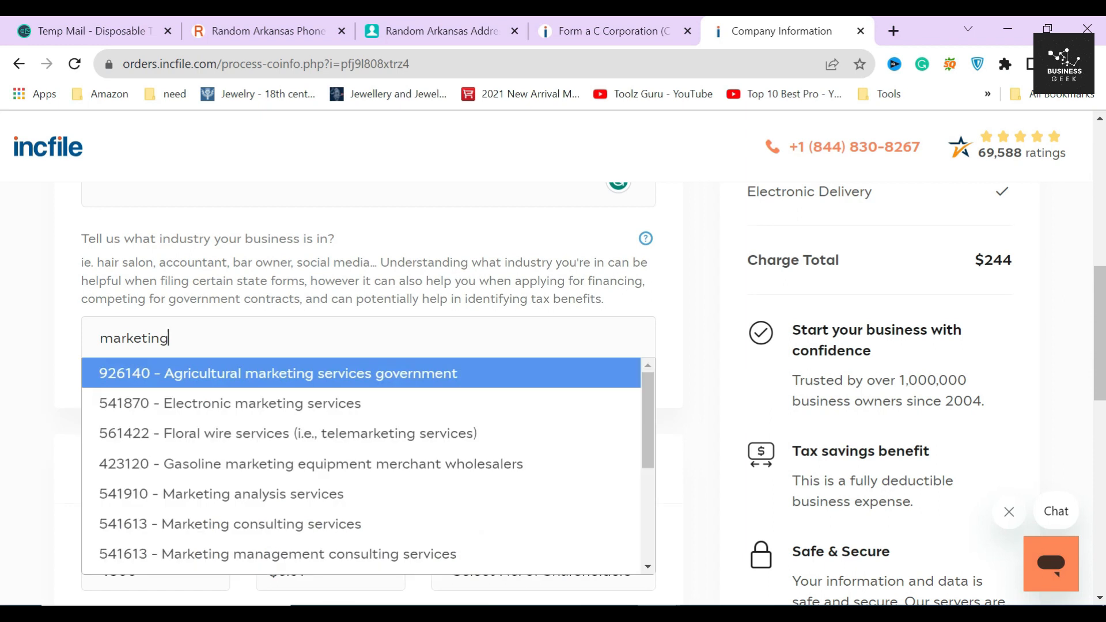
{"action": "scroll", "coordinate": [311, 442], "scroll_direction": "down", "scroll_amount": 3}
{"action": "scroll", "coordinate": [312, 441], "scroll_direction": "up", "scroll_amount": 3}
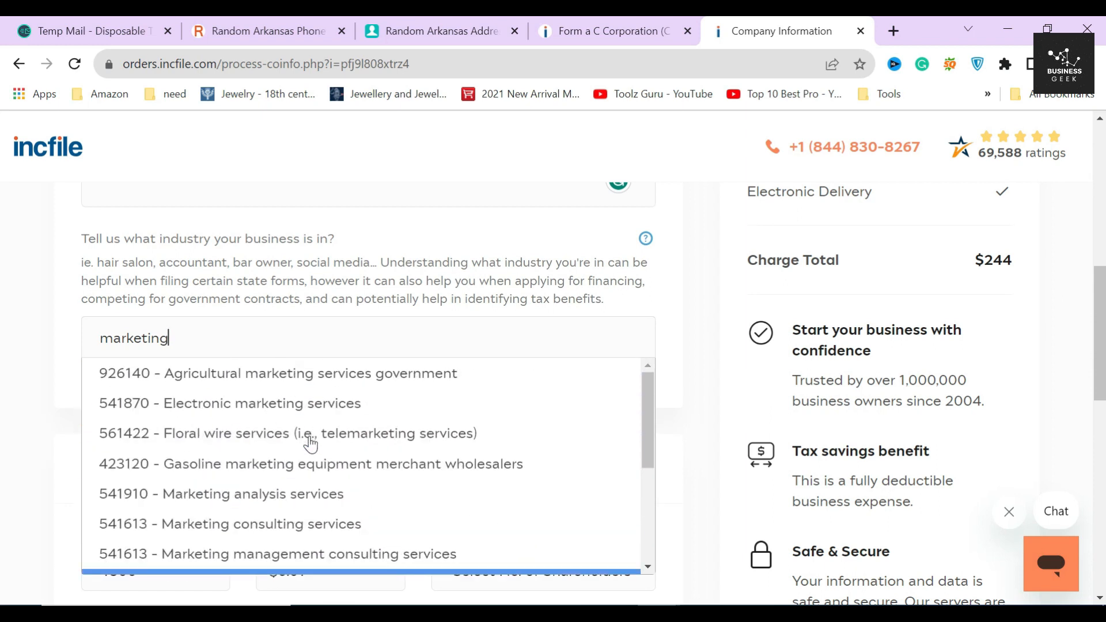
{"action": "left_click", "coordinate": [298, 503]}
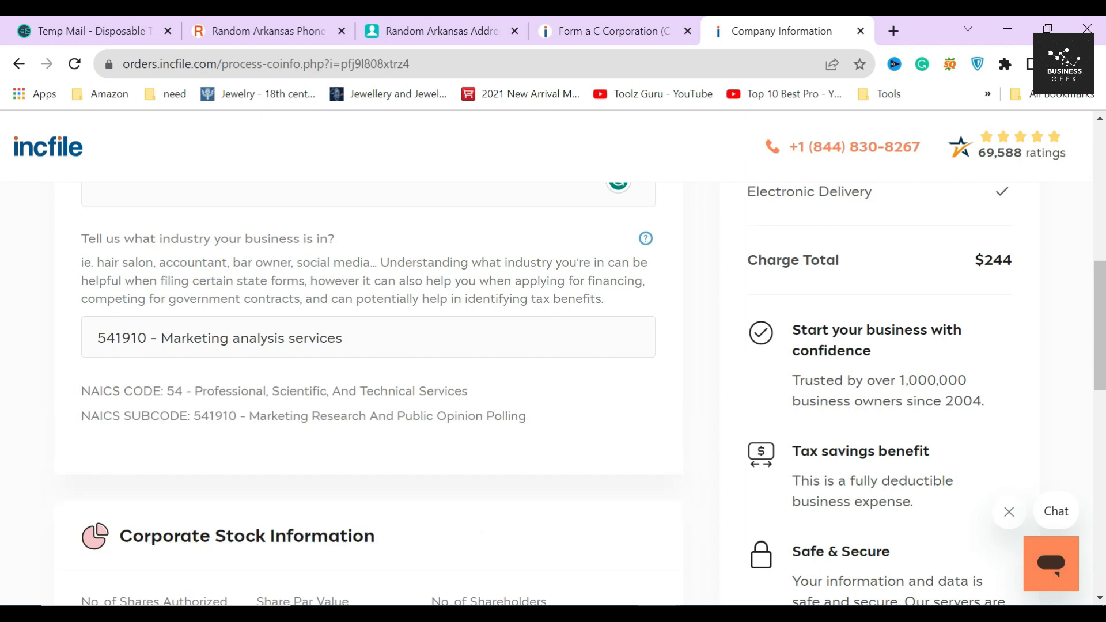
Step: Review the resulting NAICS code 54 and the Marketing Research and Public Opinion Polling subcode
{"action": "left_click_drag", "start_coordinate": [81, 391], "coordinate": [468, 391]}
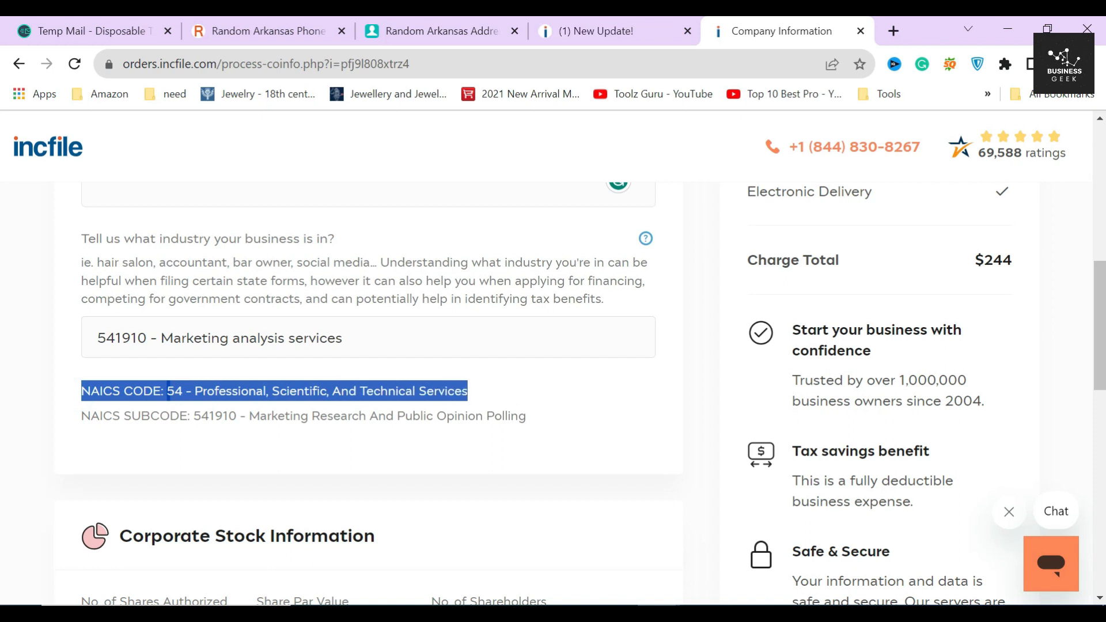
{"action": "left_click", "coordinate": [196, 397]}
{"action": "left_click_drag", "start_coordinate": [81, 416], "coordinate": [188, 416]}
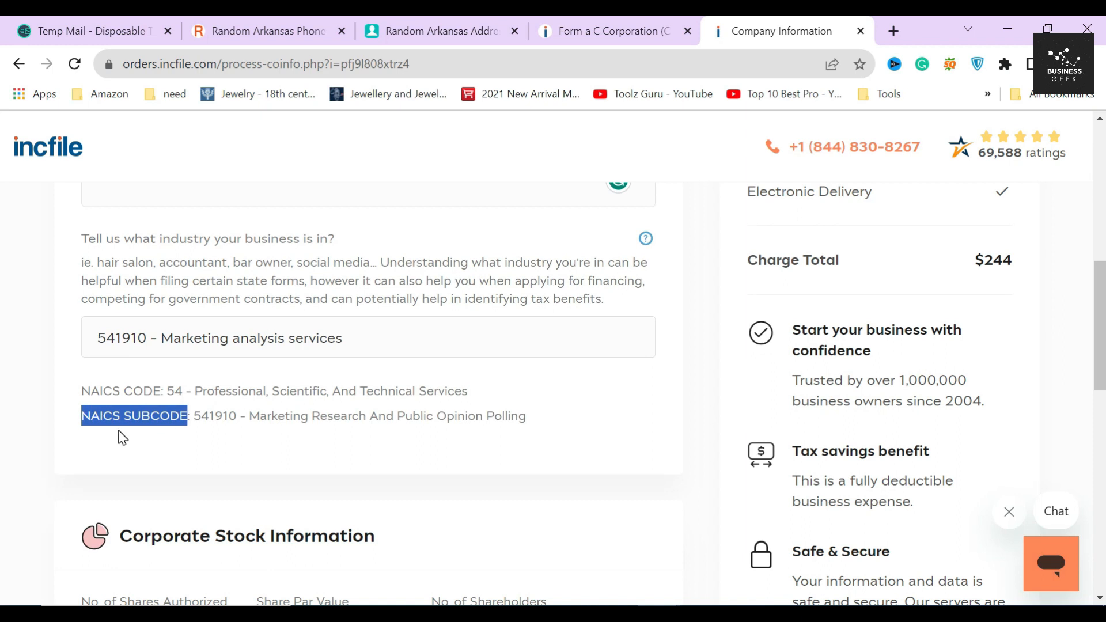
{"action": "left_click_drag", "start_coordinate": [190, 416], "coordinate": [526, 416]}
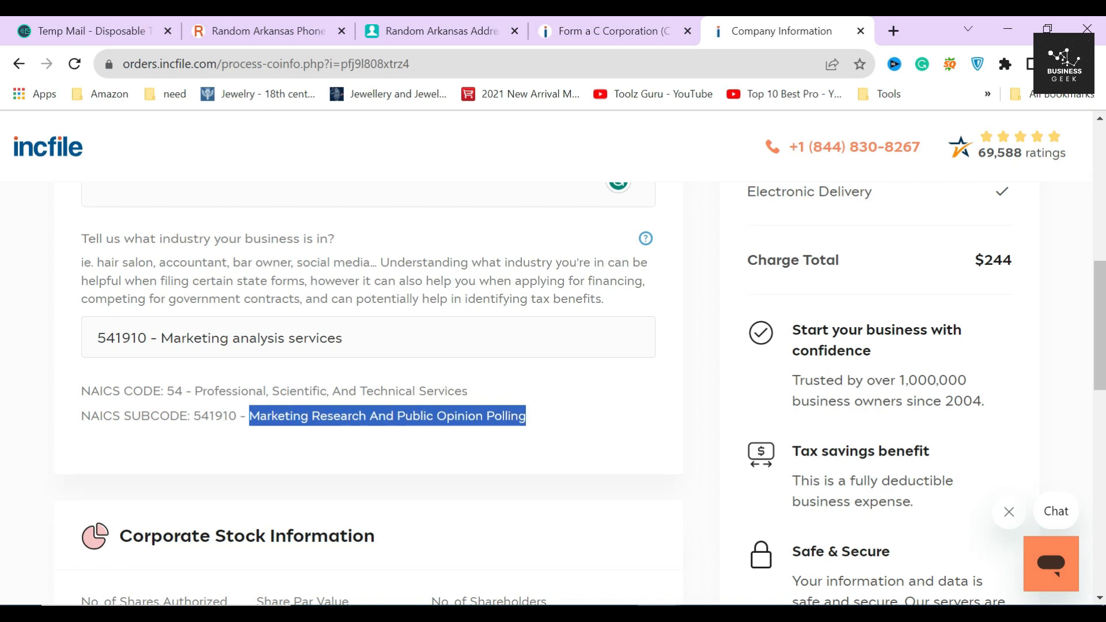
{"action": "left_click", "coordinate": [530, 416]}
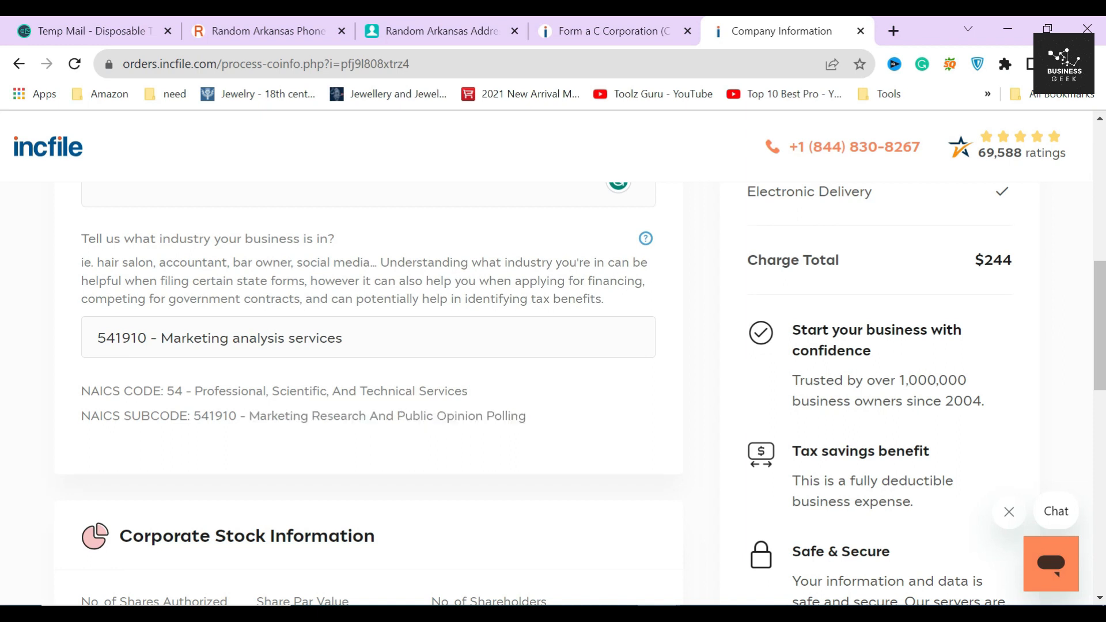
{"action": "scroll", "coordinate": [534, 336], "scroll_direction": "down", "scroll_amount": 2}
{"action": "scroll", "coordinate": [535, 336], "scroll_direction": "up", "scroll_amount": 3}
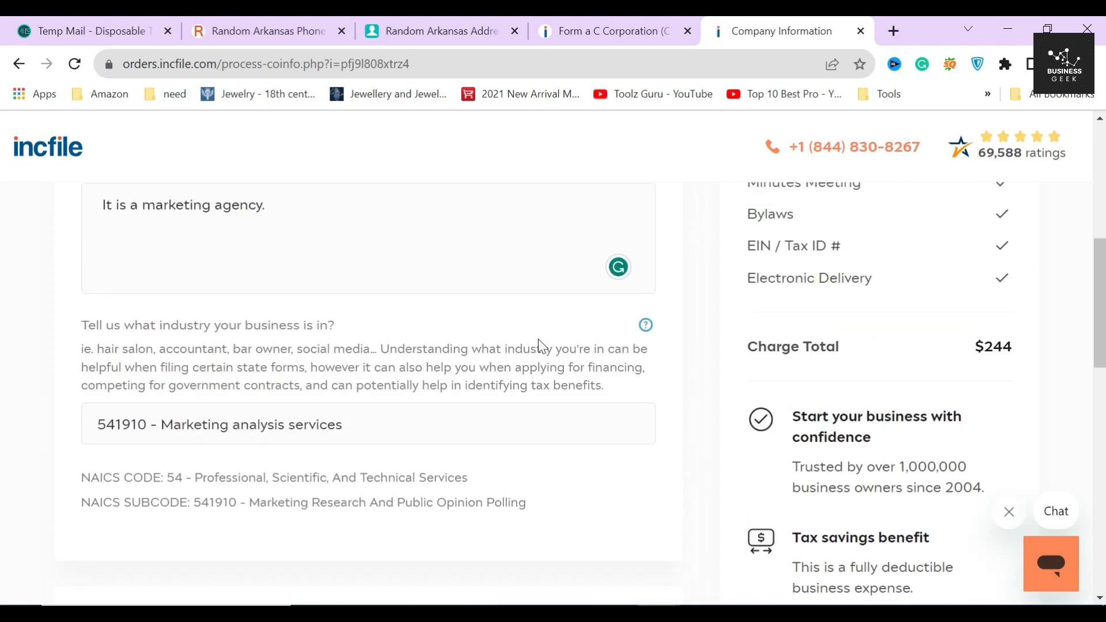
{"action": "mouse_move", "coordinate": [644, 330]}
{"action": "scroll", "coordinate": [474, 433], "scroll_direction": "down", "scroll_amount": 1}
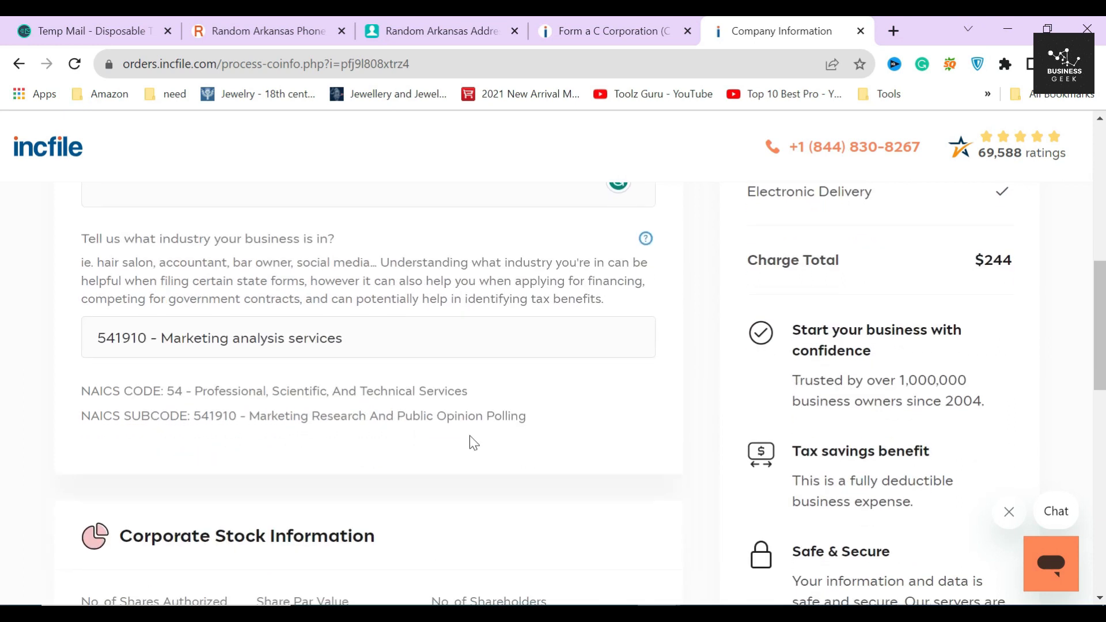
{"action": "left_click_drag", "start_coordinate": [79, 390], "coordinate": [229, 416]}
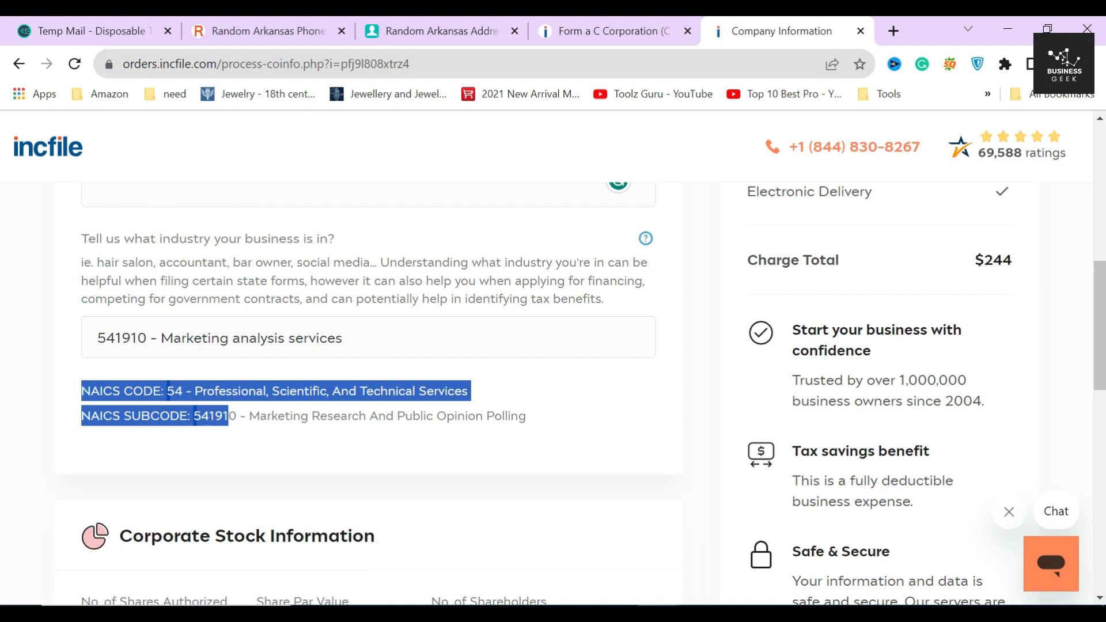
{"action": "scroll", "coordinate": [326, 401], "scroll_direction": "down", "scroll_amount": 1}
{"action": "left_click", "coordinate": [326, 401]}
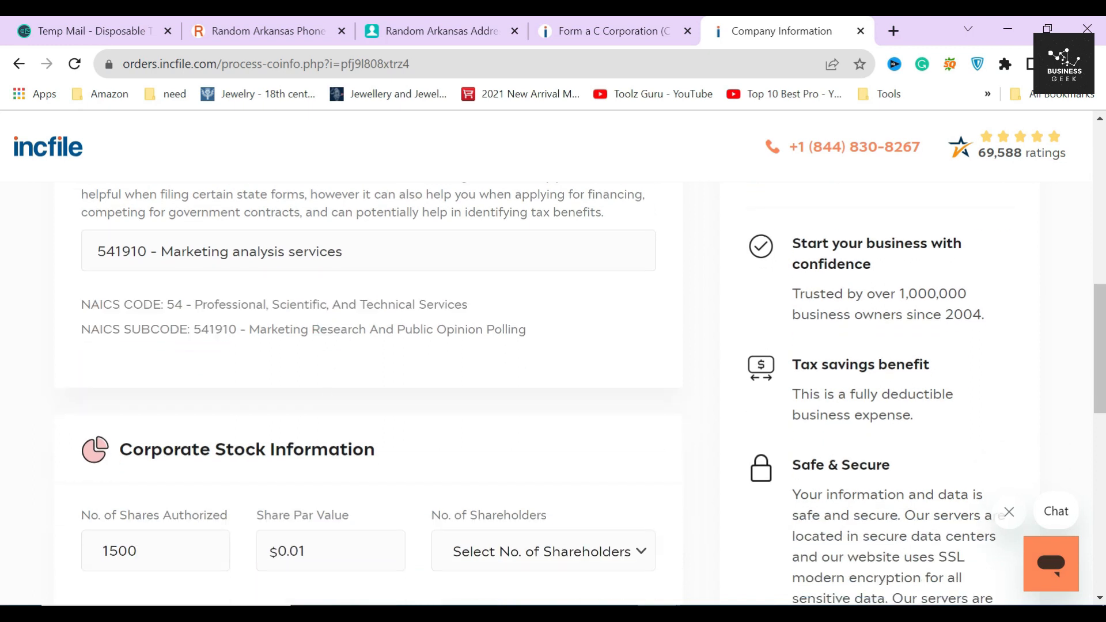
{"action": "scroll", "coordinate": [369, 392], "scroll_direction": "down", "scroll_amount": 2}
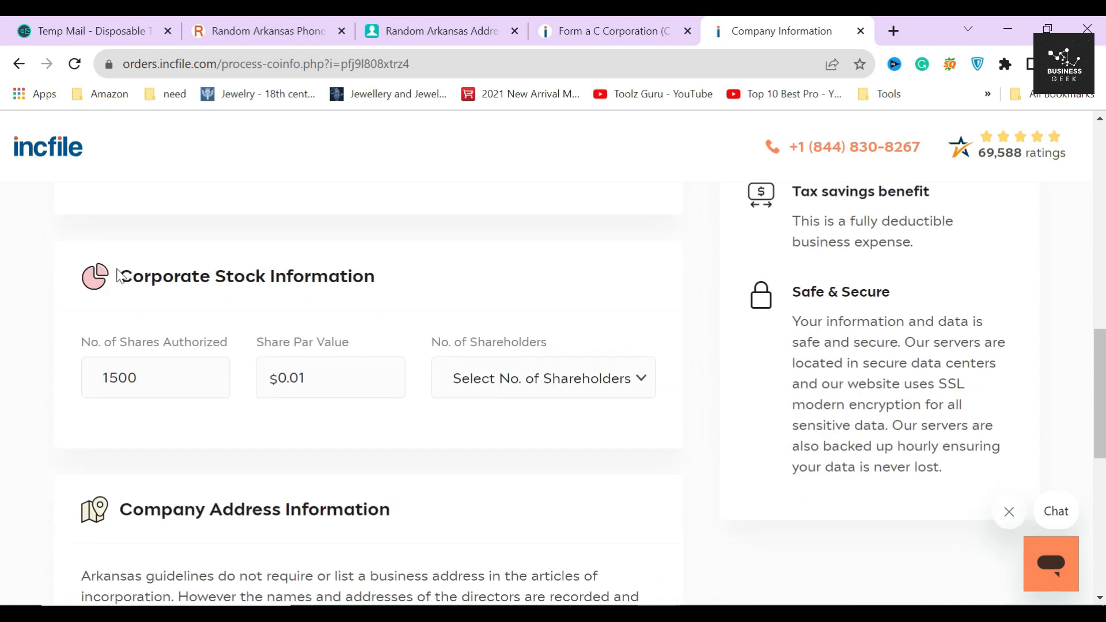
Step: Change No. of Shares Authorized to 1000
{"action": "left_click_drag", "start_coordinate": [122, 277], "coordinate": [482, 277]}
{"action": "left_click", "coordinate": [392, 275]}
{"action": "left_click", "coordinate": [106, 378]}
{"action": "left_click", "coordinate": [117, 378]}
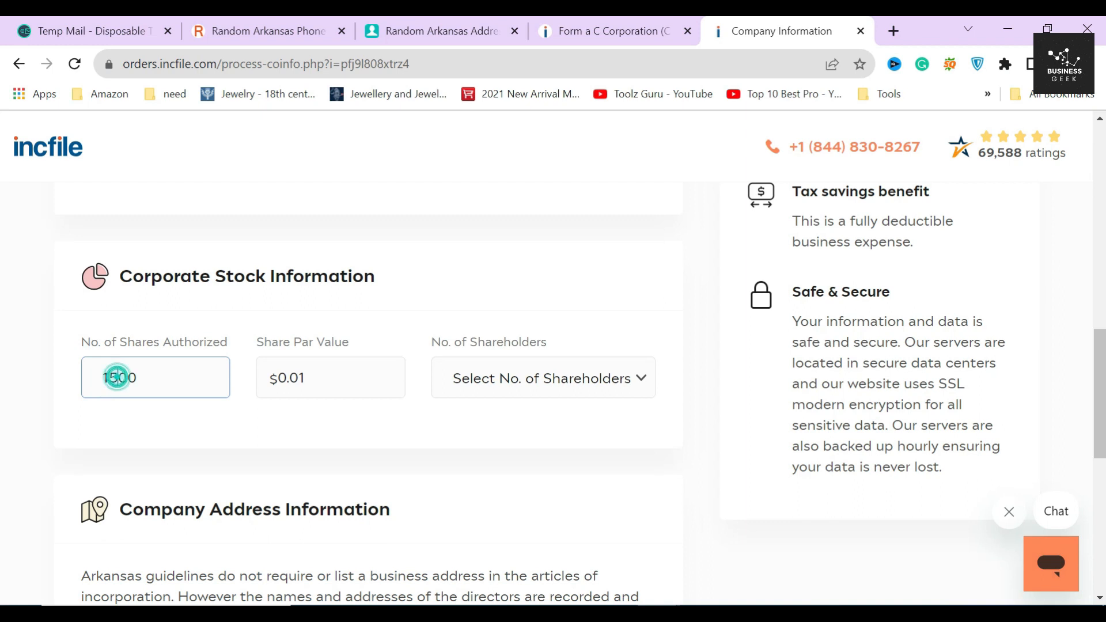
{"action": "key", "text": "BackSpace"}
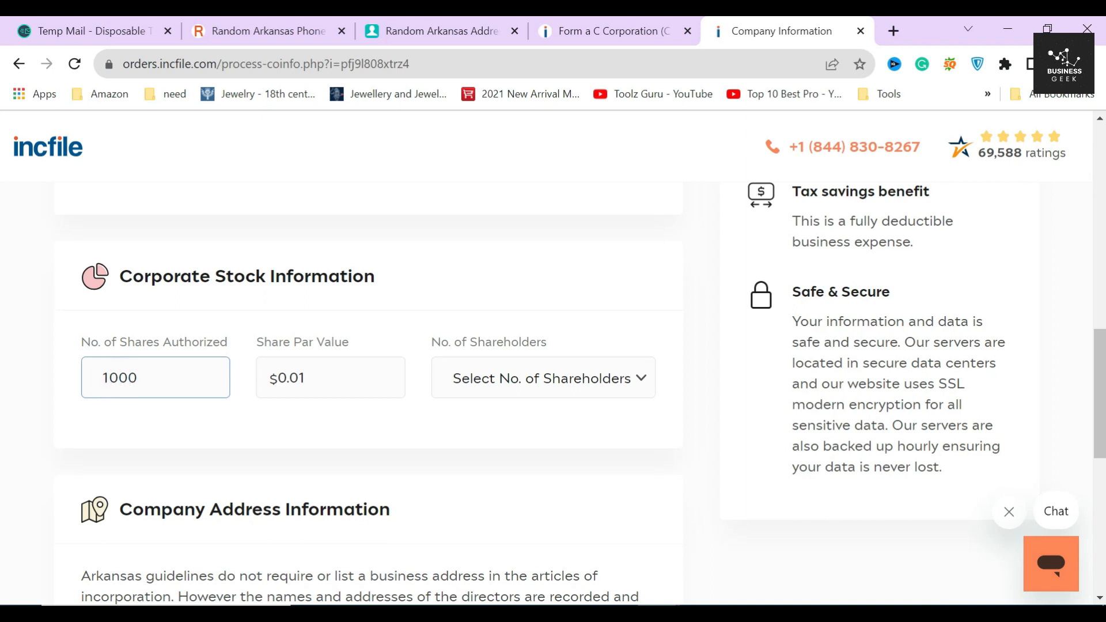
{"action": "left_click", "coordinate": [138, 411]}
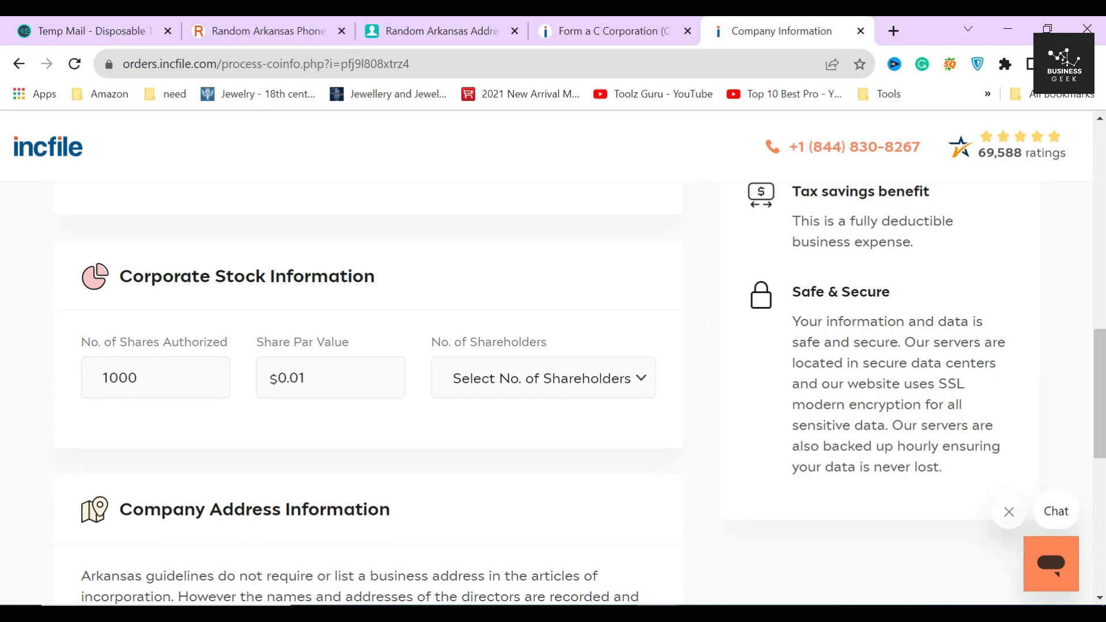
Step: Set the share par value to $1 and choose 2 shareholders
{"action": "double_click", "coordinate": [299, 375]}
{"action": "type", "text": "1"}
{"action": "left_click", "coordinate": [318, 404]}
{"action": "left_click", "coordinate": [557, 389]}
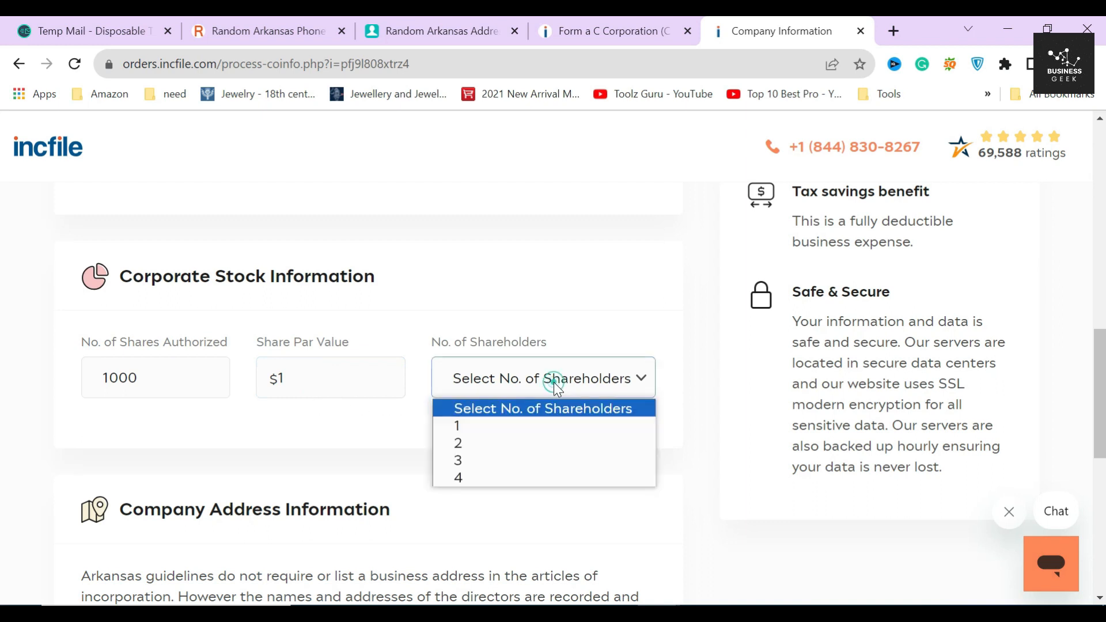
{"action": "left_click", "coordinate": [522, 449]}
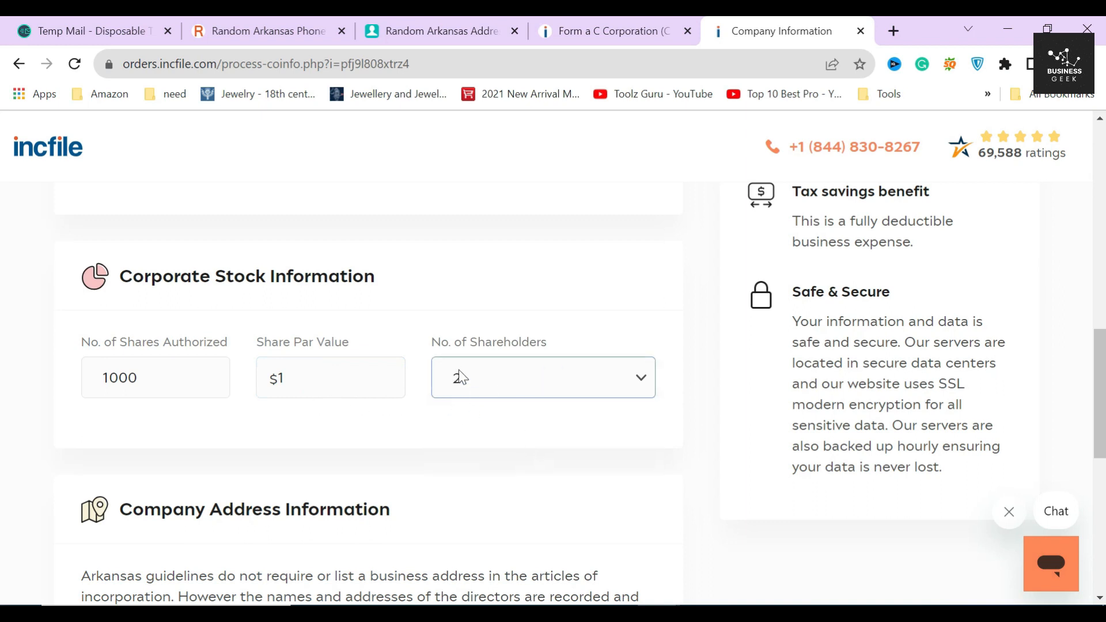
{"action": "left_click", "coordinate": [510, 378]}
{"action": "left_click", "coordinate": [414, 433]}
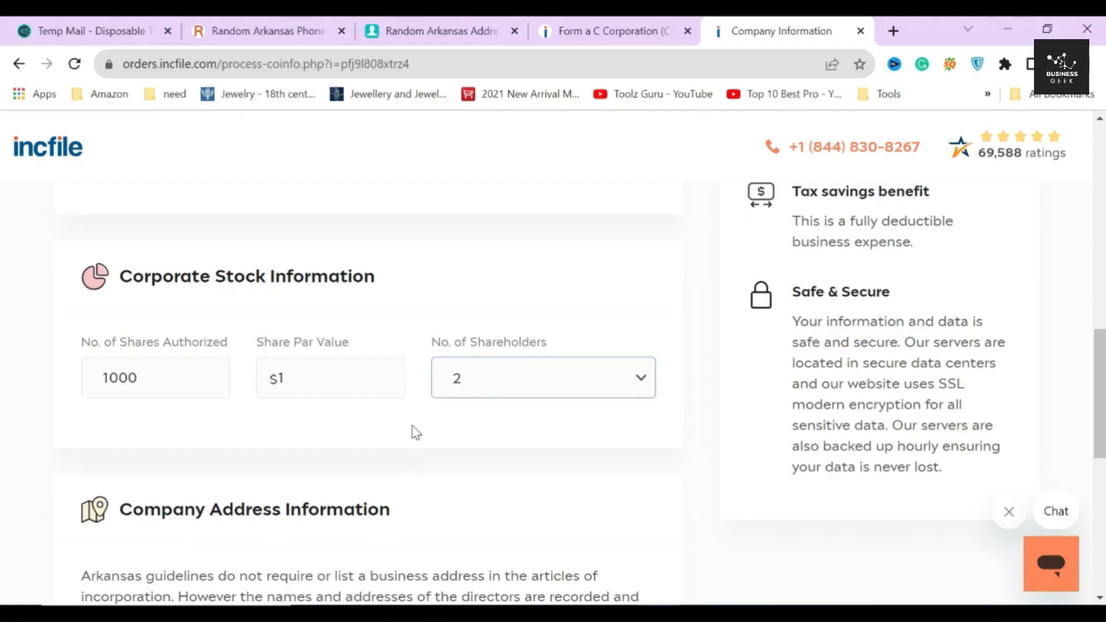
{"action": "scroll", "coordinate": [413, 428], "scroll_direction": "down", "scroll_amount": 4}
Step: Use the suggested Arkansas address as the company address and submit the company information
{"action": "left_click_drag", "start_coordinate": [118, 250], "coordinate": [420, 264]}
{"action": "left_click", "coordinate": [153, 388]}
{"action": "scroll", "coordinate": [153, 388], "scroll_direction": "down", "scroll_amount": 1}
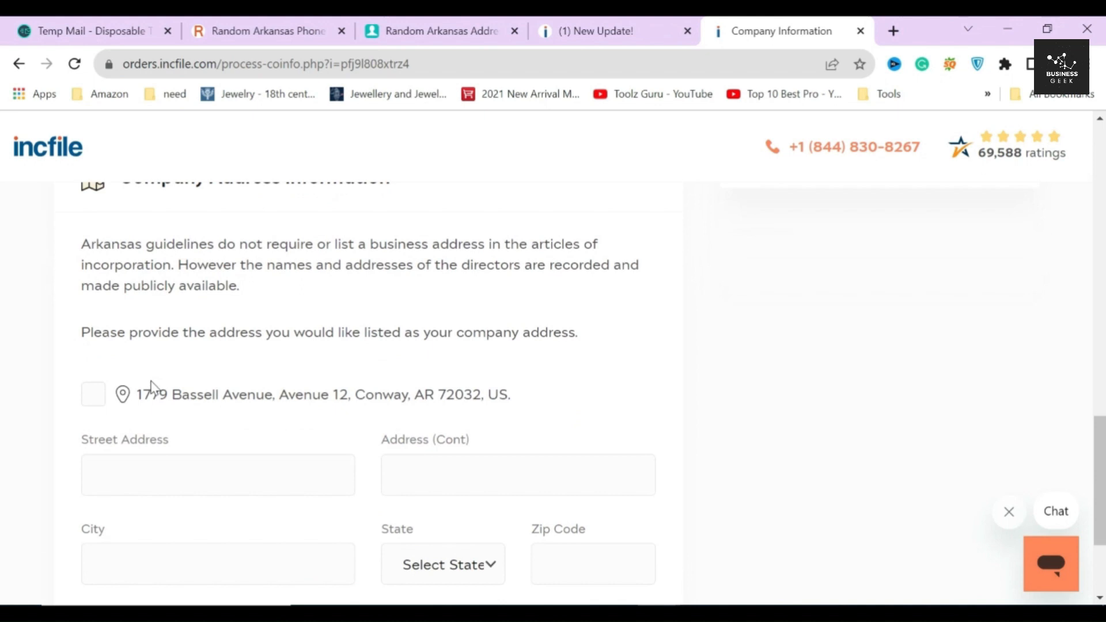
{"action": "scroll", "coordinate": [149, 392], "scroll_direction": "down", "scroll_amount": 1}
{"action": "left_click", "coordinate": [95, 311]}
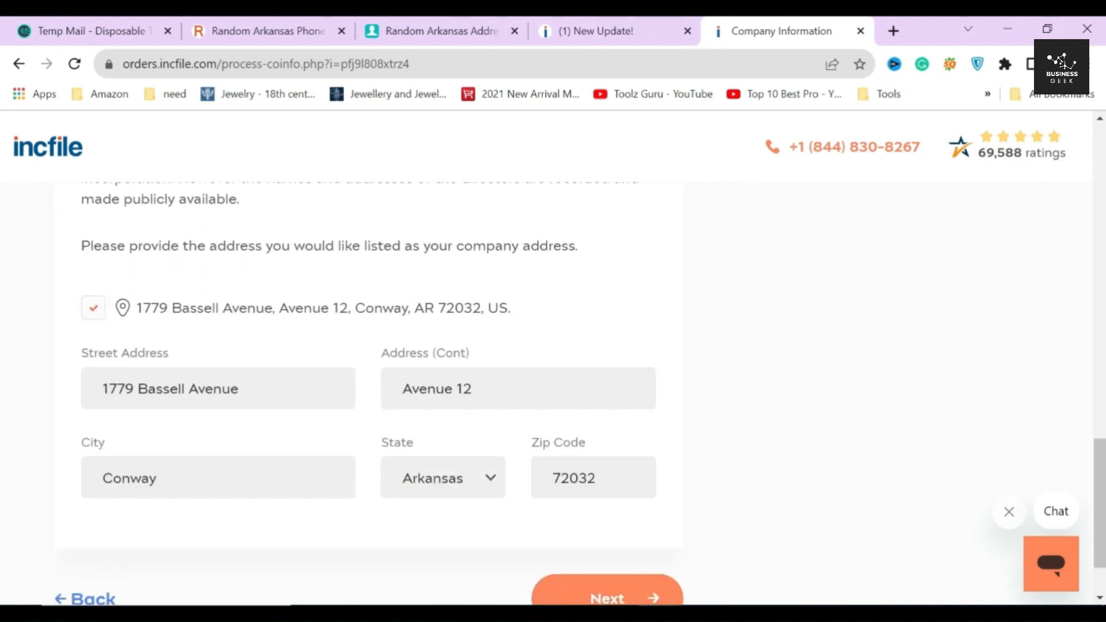
{"action": "scroll", "coordinate": [632, 374], "scroll_direction": "down", "scroll_amount": 1}
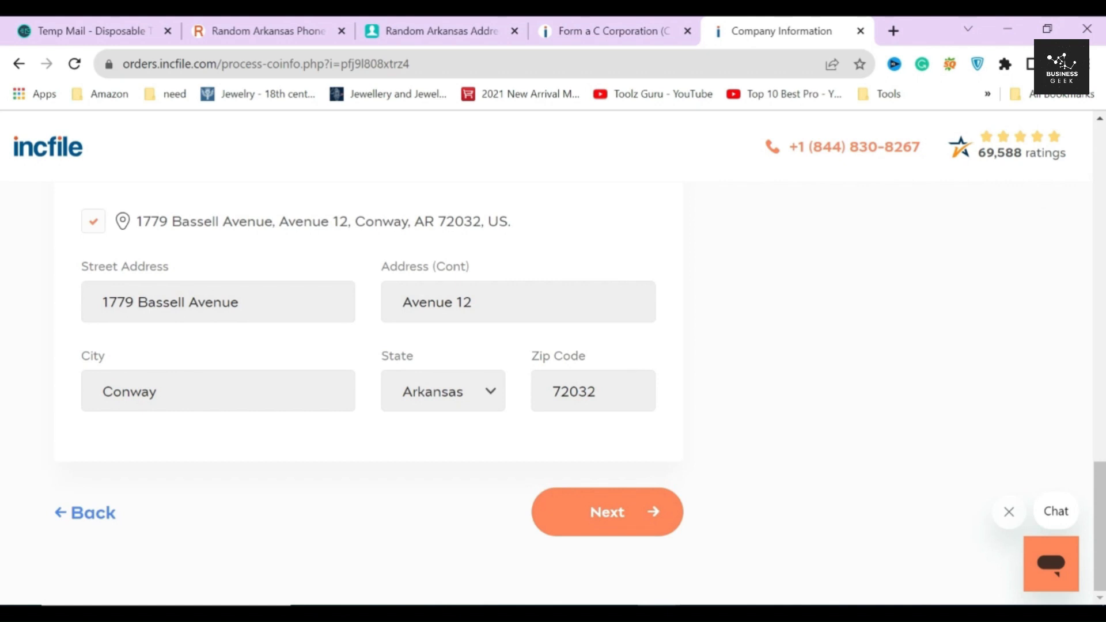
{"action": "left_click", "coordinate": [601, 516]}
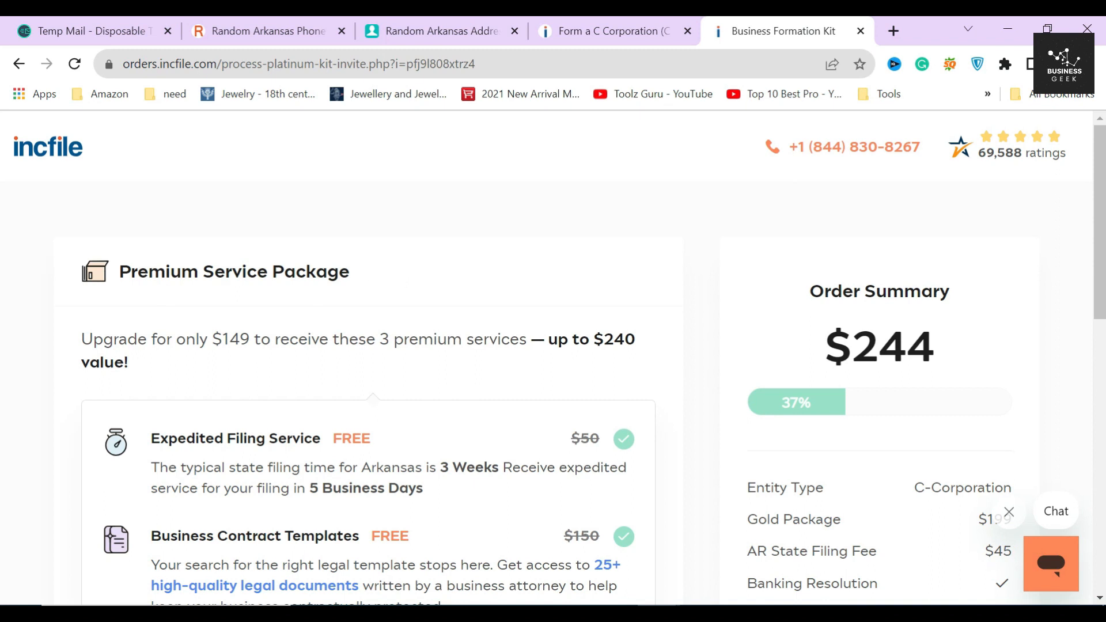
Step: Review the $149 Premium Service Package offer and its 3 premium services
{"action": "triple_click", "coordinate": [407, 264]}
{"action": "left_click", "coordinate": [380, 275]}
{"action": "left_click_drag", "start_coordinate": [68, 346], "coordinate": [298, 340]}
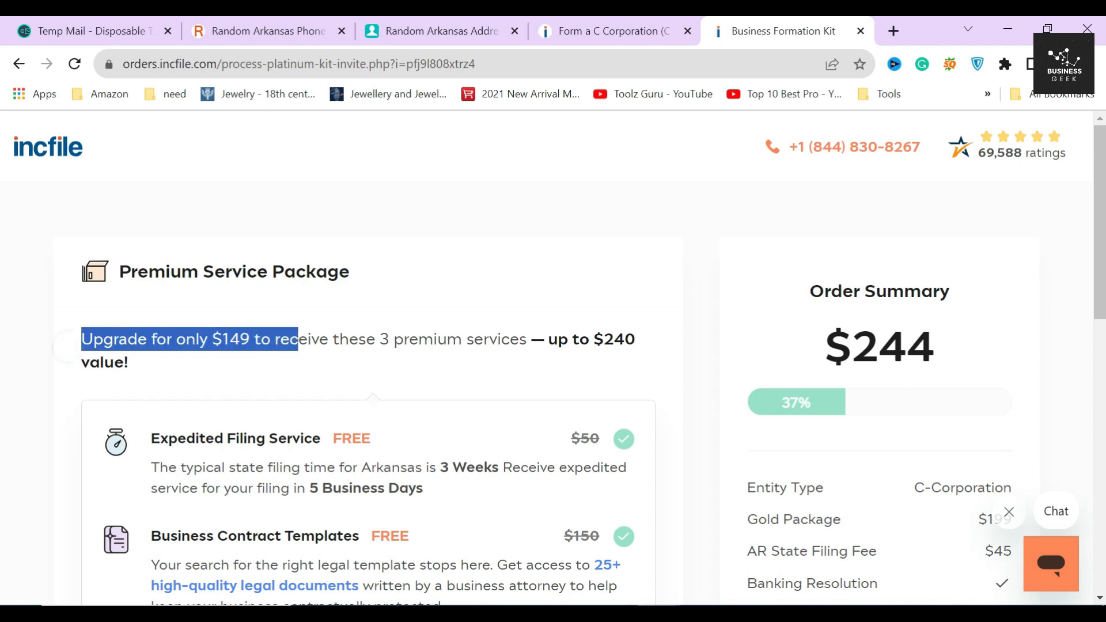
{"action": "left_click", "coordinate": [264, 365]}
{"action": "left_click_drag", "start_coordinate": [376, 340], "coordinate": [544, 340]}
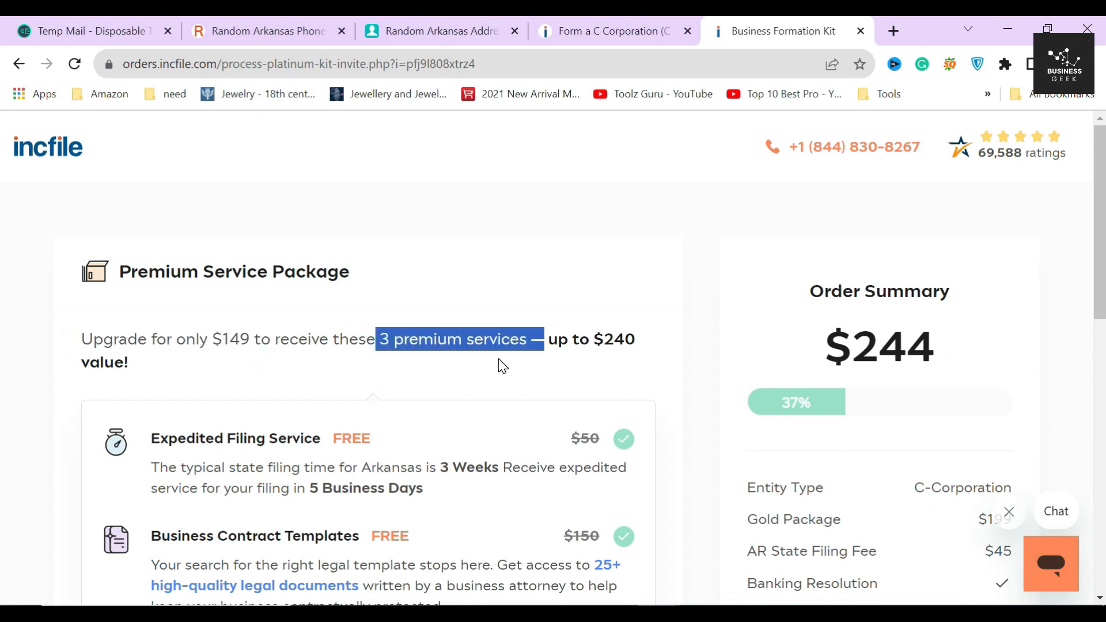
{"action": "scroll", "coordinate": [500, 360], "scroll_direction": "down", "scroll_amount": 2}
{"action": "left_click", "coordinate": [471, 280]}
{"action": "scroll", "coordinate": [471, 280], "scroll_direction": "down", "scroll_amount": 3}
{"action": "scroll", "coordinate": [446, 278], "scroll_direction": "up", "scroll_amount": 2}
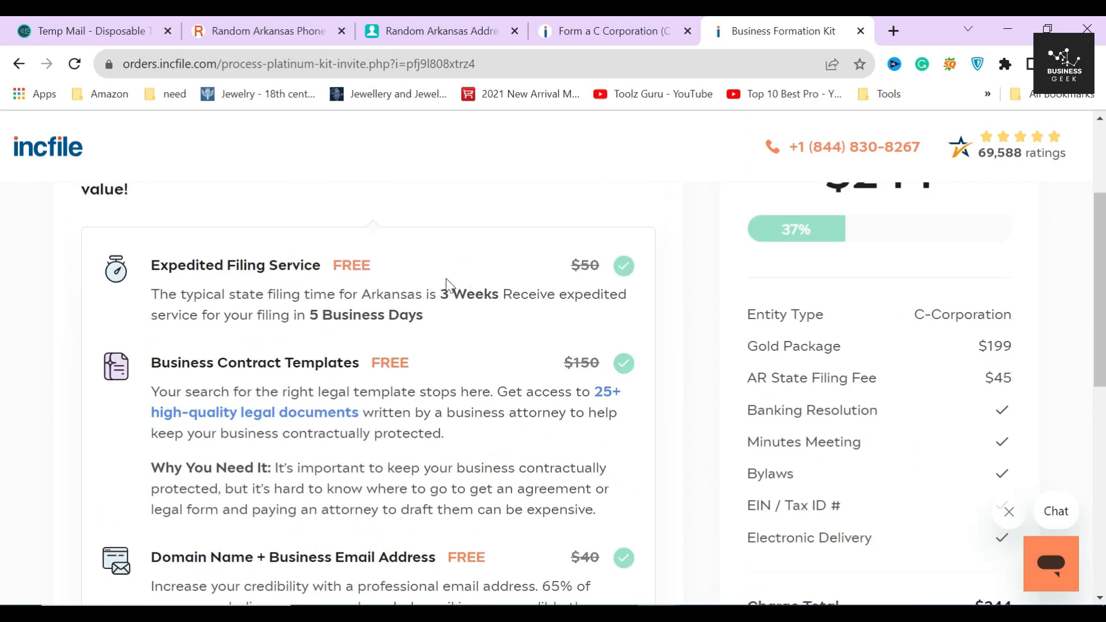
Step: Look over Expedited Filing, Contract Templates and Domain + Email services, then decline the upgrade
{"action": "left_click_drag", "start_coordinate": [149, 266], "coordinate": [325, 266]}
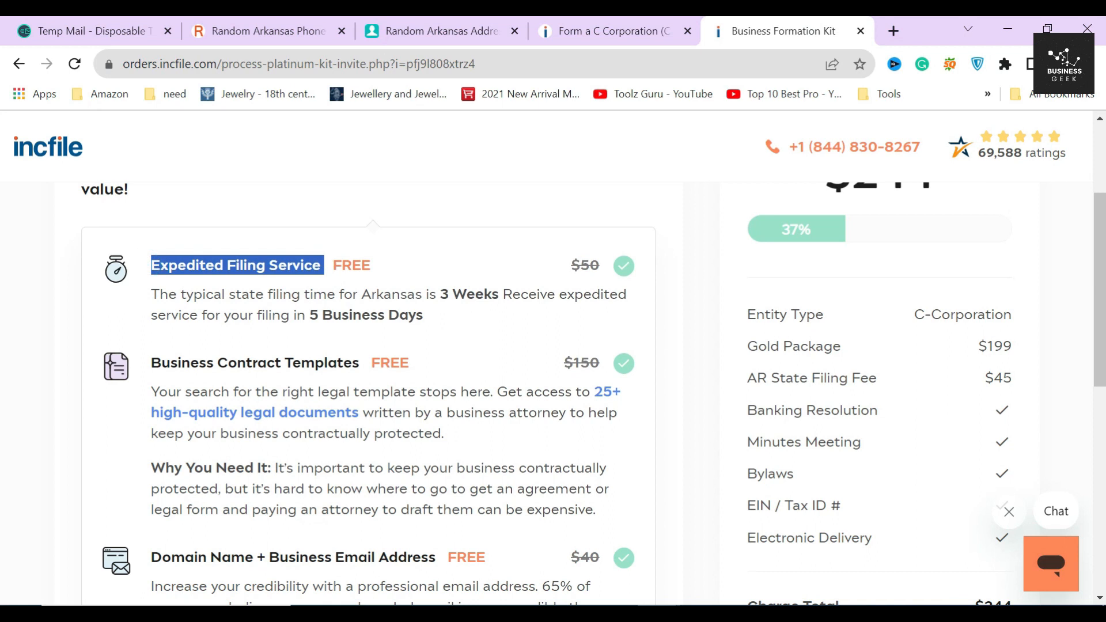
{"action": "left_click_drag", "start_coordinate": [151, 363], "coordinate": [362, 365]}
{"action": "scroll", "coordinate": [364, 349], "scroll_direction": "down", "scroll_amount": 2}
{"action": "left_click_drag", "start_coordinate": [151, 470], "coordinate": [474, 442]}
{"action": "left_click", "coordinate": [456, 391]}
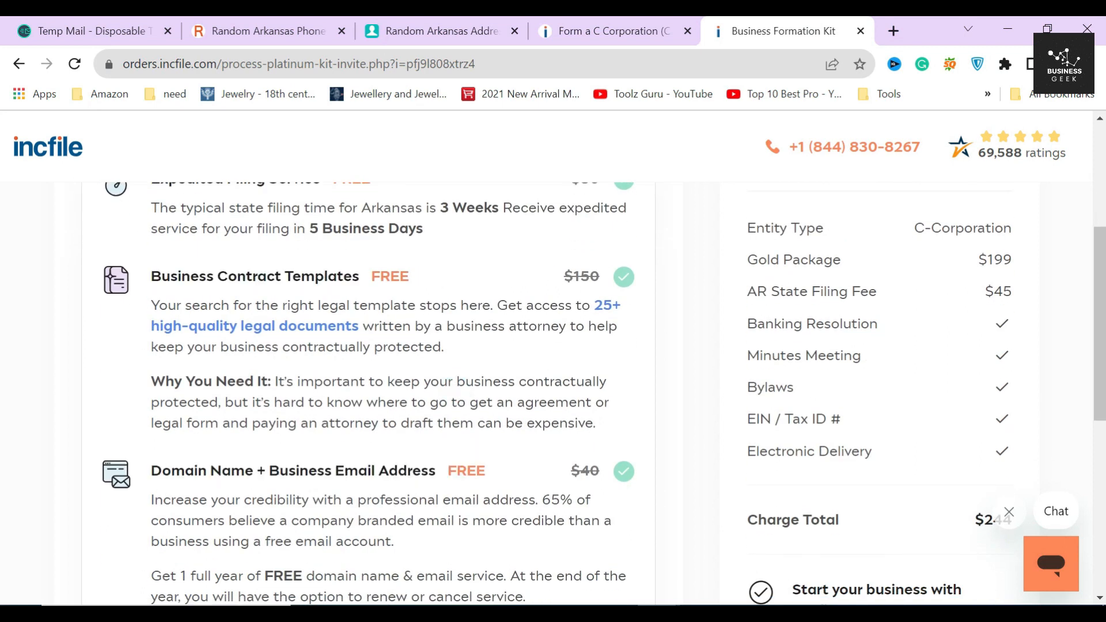
{"action": "scroll", "coordinate": [450, 362], "scroll_direction": "up", "scroll_amount": 2}
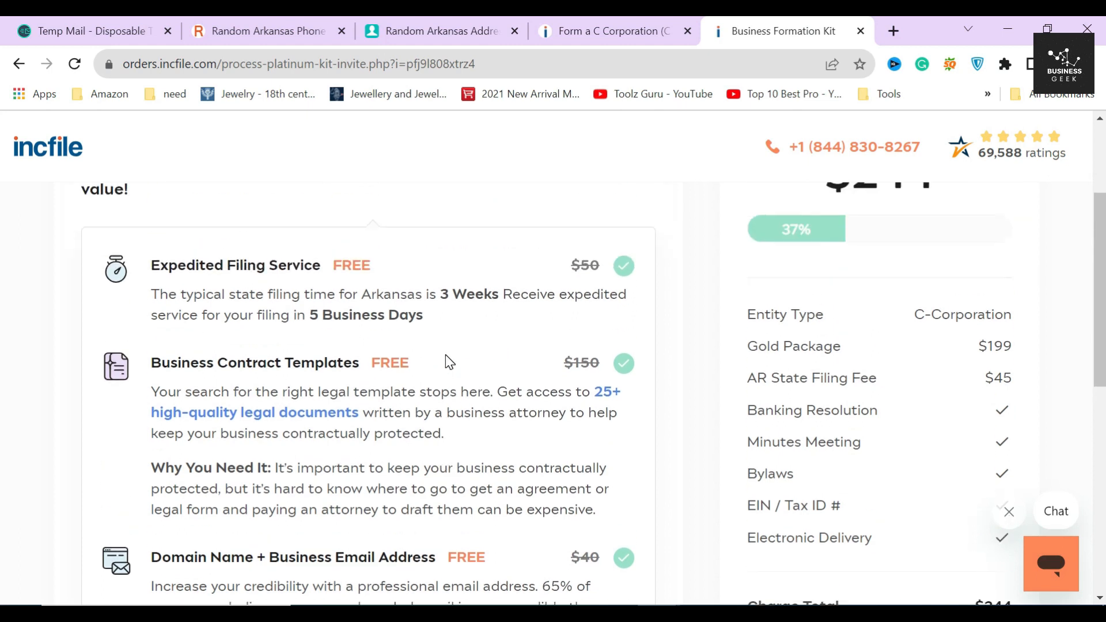
{"action": "scroll", "coordinate": [451, 361], "scroll_direction": "down", "scroll_amount": 2}
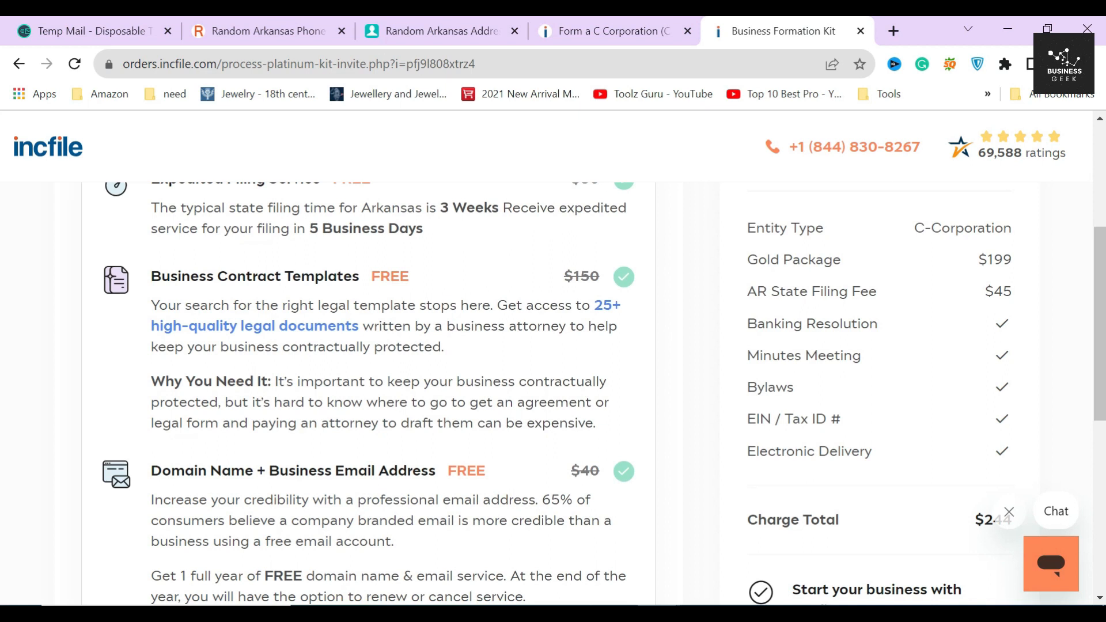
{"action": "left_click_drag", "start_coordinate": [299, 231], "coordinate": [466, 238]}
{"action": "left_click", "coordinate": [468, 236]}
{"action": "scroll", "coordinate": [477, 289], "scroll_direction": "down", "scroll_amount": 10}
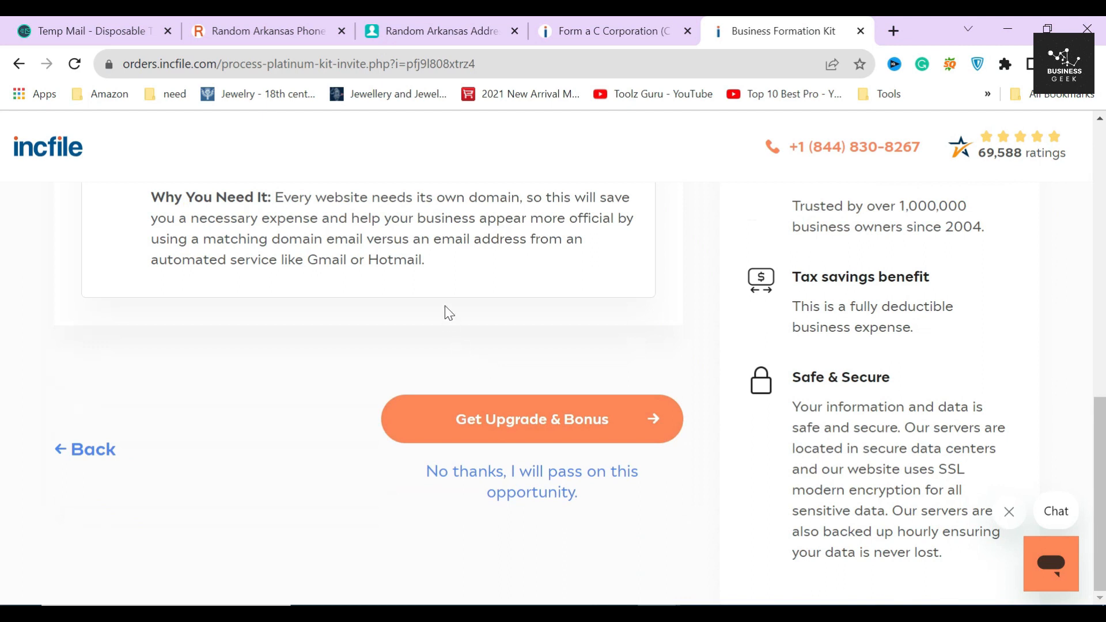
{"action": "left_click", "coordinate": [534, 478]}
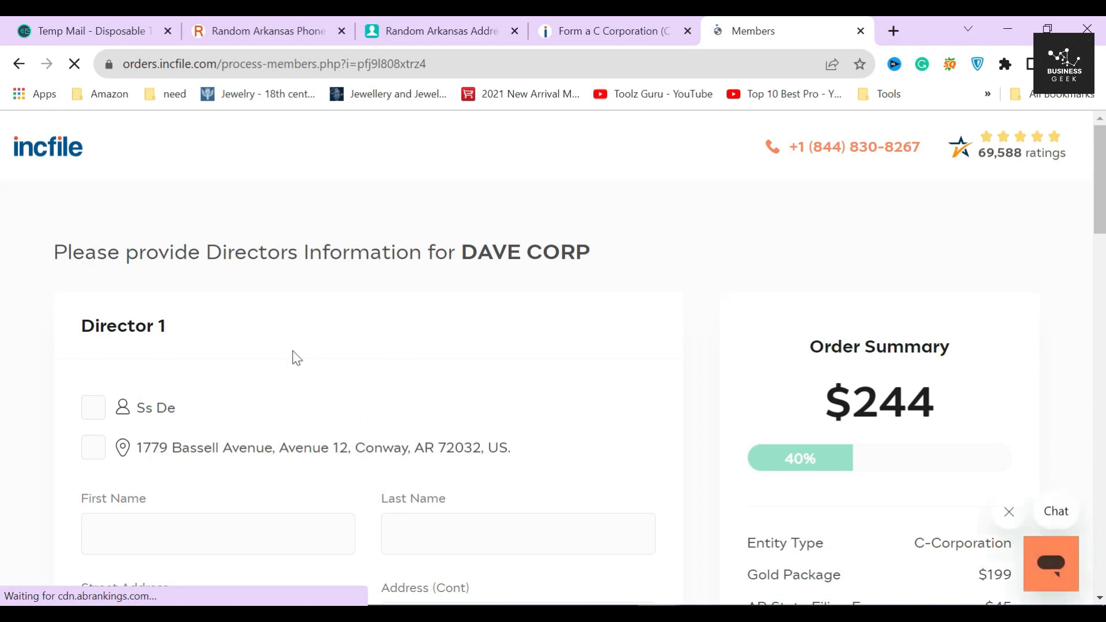
Step: Fill Director 1's name and address from the saved contact person and Arkansas address
{"action": "left_click_drag", "start_coordinate": [93, 329], "coordinate": [223, 346]}
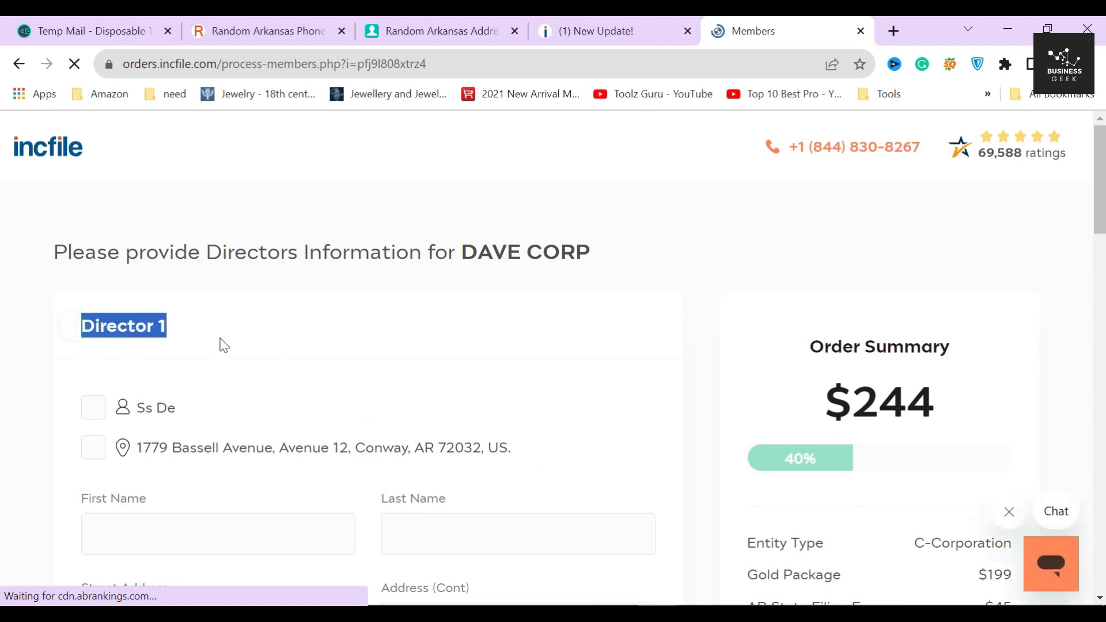
{"action": "left_click", "coordinate": [222, 337]}
{"action": "scroll", "coordinate": [210, 330], "scroll_direction": "down", "scroll_amount": 1}
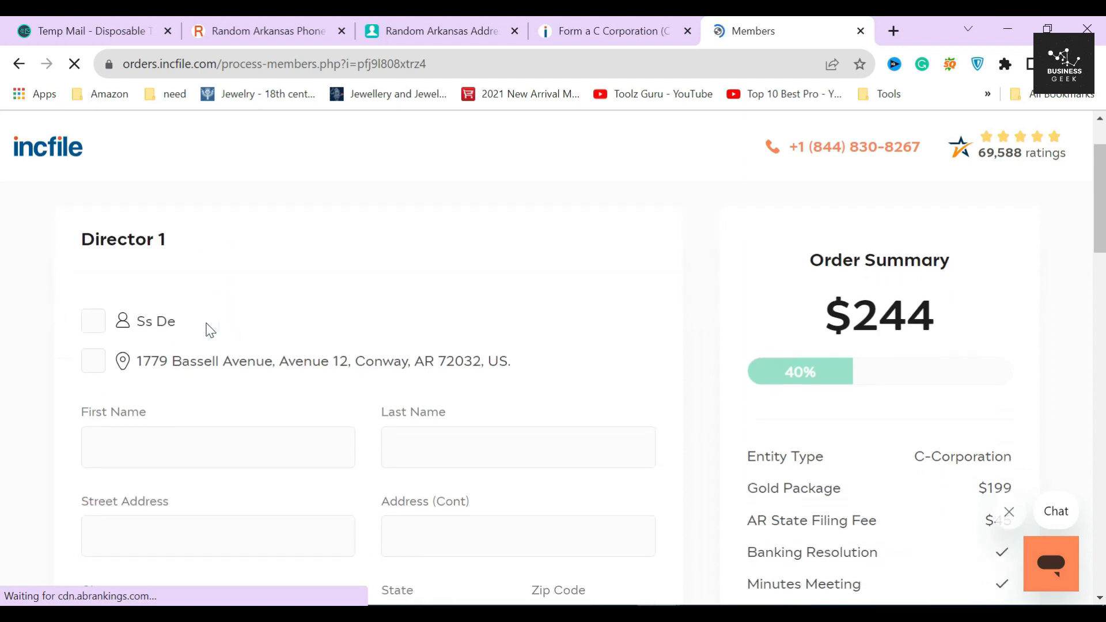
{"action": "left_click", "coordinate": [93, 321]}
{"action": "scroll", "coordinate": [180, 397], "scroll_direction": "down", "scroll_amount": 1}
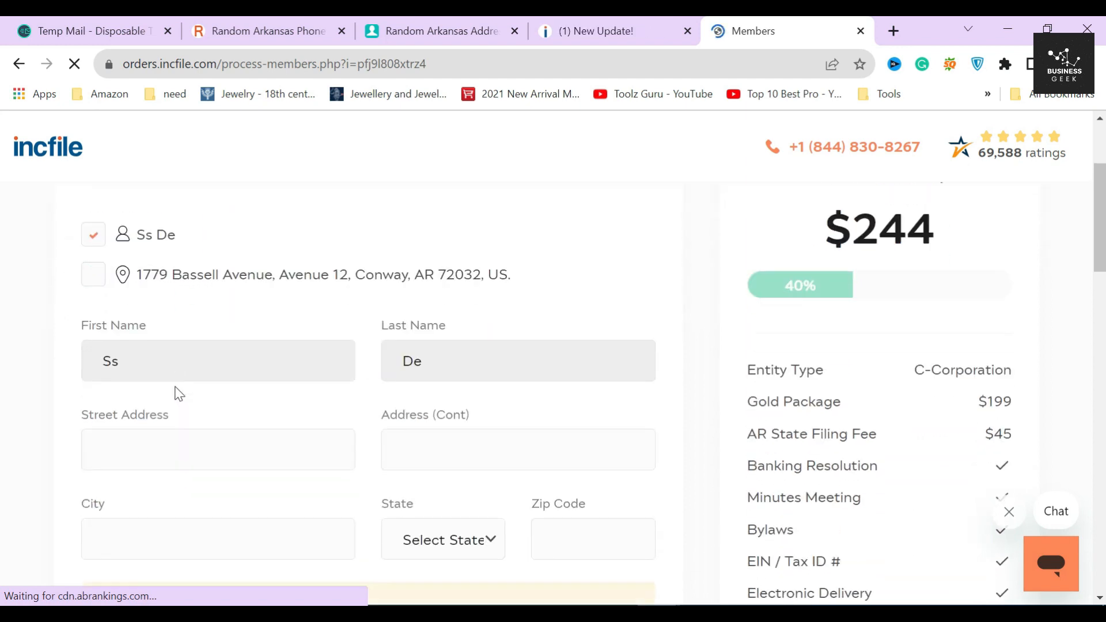
{"action": "left_click", "coordinate": [93, 275]}
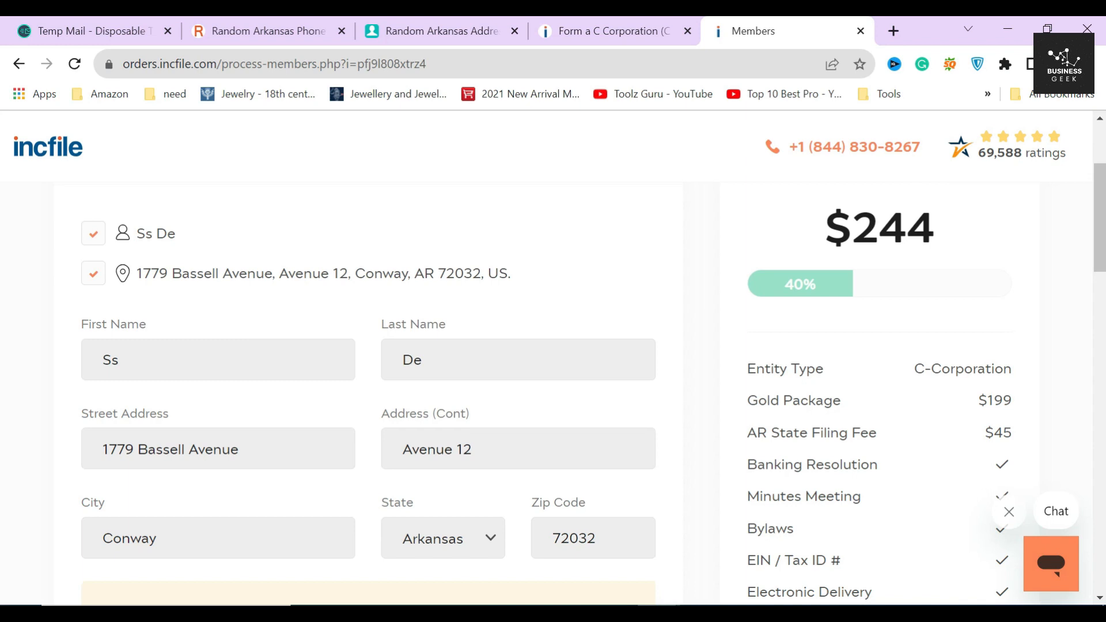
{"action": "scroll", "coordinate": [369, 392], "scroll_direction": "down", "scroll_amount": 2}
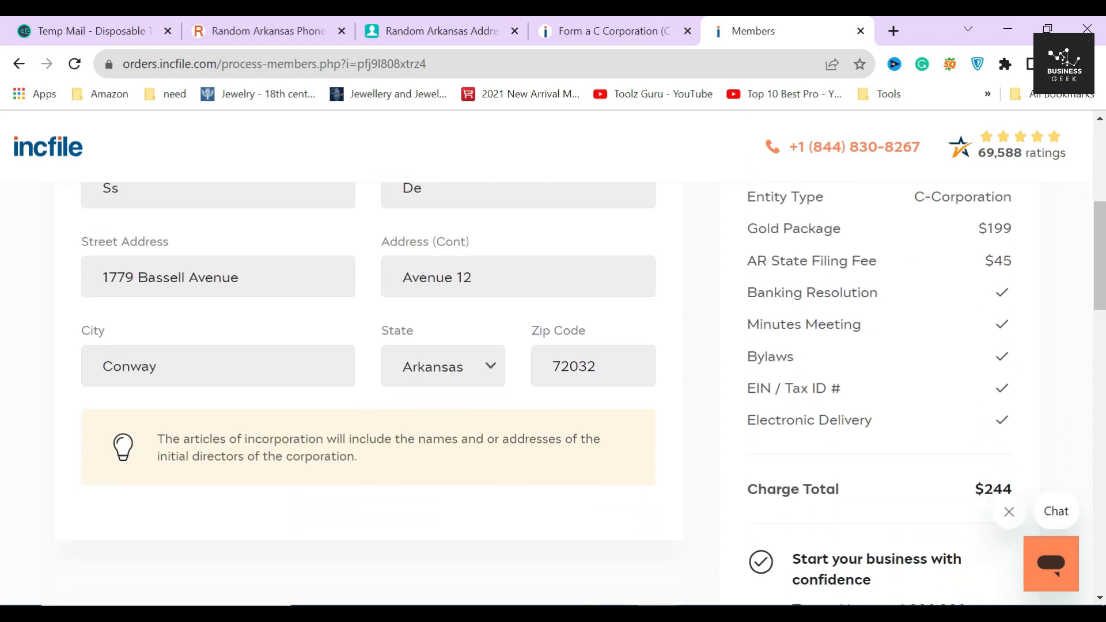
{"action": "triple_click", "coordinate": [383, 455]}
{"action": "left_click", "coordinate": [392, 450]}
{"action": "scroll", "coordinate": [393, 450], "scroll_direction": "down", "scroll_amount": 2}
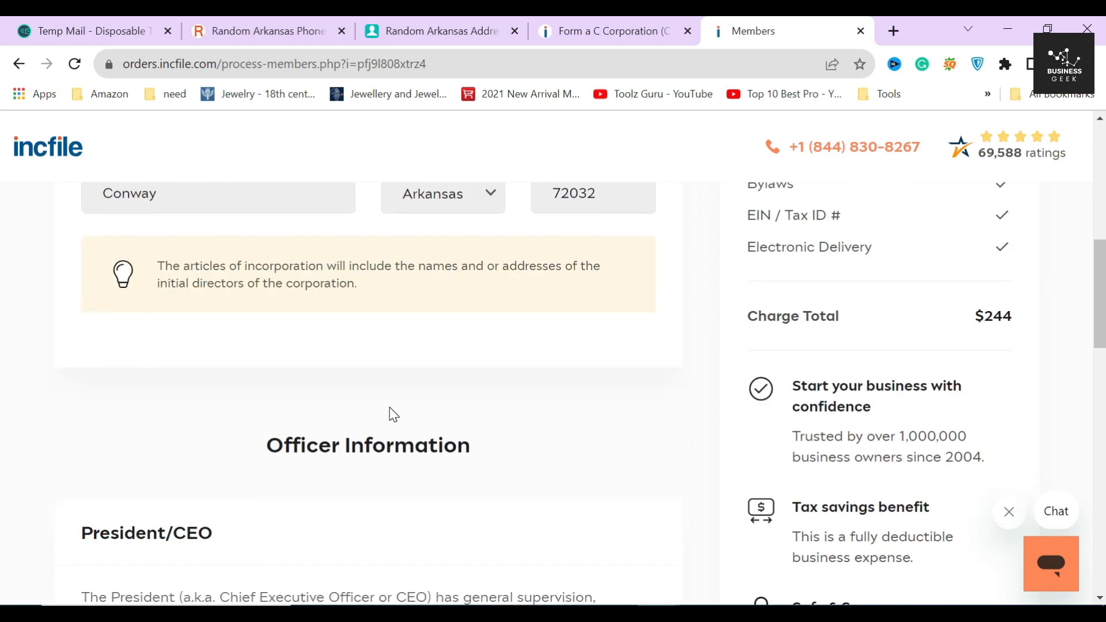
{"action": "scroll", "coordinate": [389, 406], "scroll_direction": "down", "scroll_amount": 1}
Step: Select the existing contact person as President/CEO
{"action": "left_click_drag", "start_coordinate": [254, 364], "coordinate": [531, 387]}
{"action": "left_click", "coordinate": [410, 396]}
{"action": "scroll", "coordinate": [421, 398], "scroll_direction": "down", "scroll_amount": 2}
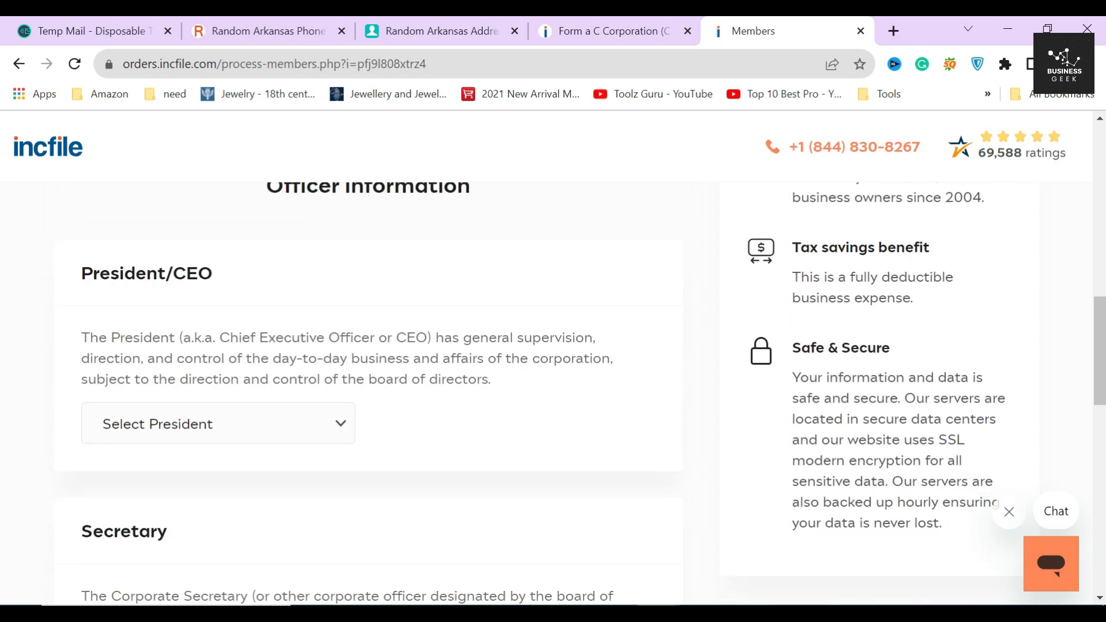
{"action": "left_click_drag", "start_coordinate": [80, 279], "coordinate": [285, 271]}
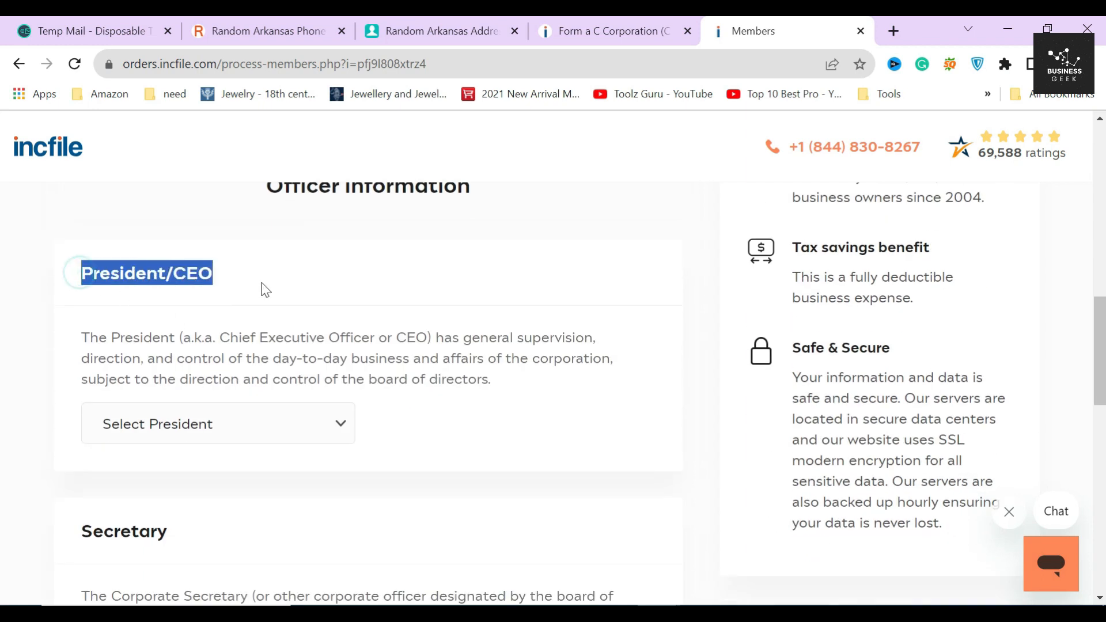
{"action": "left_click", "coordinate": [230, 292]}
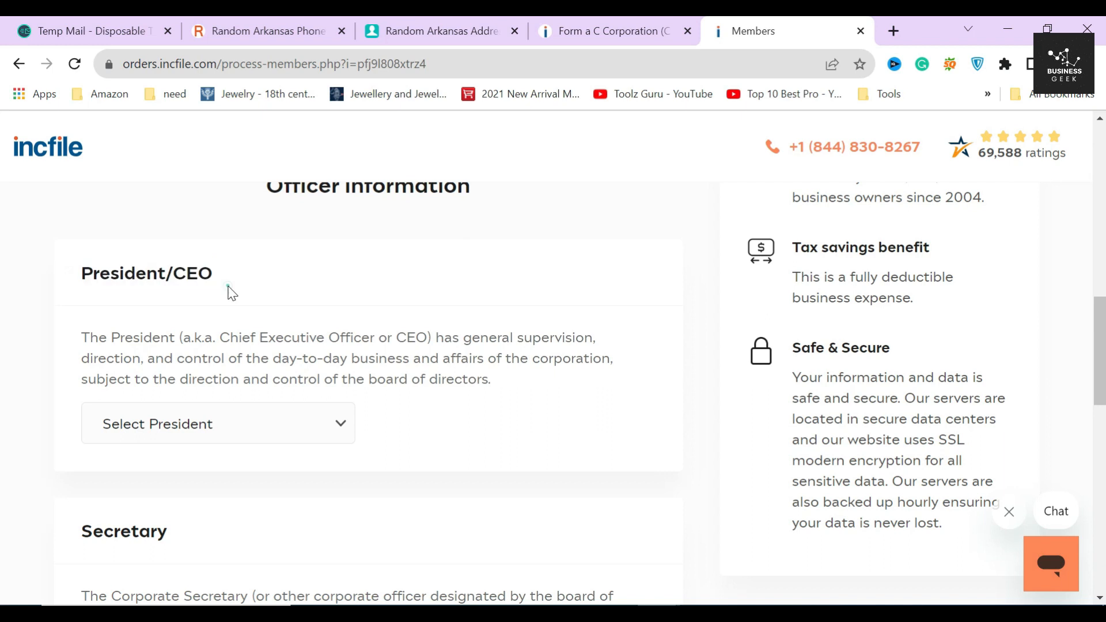
{"action": "left_click_drag", "start_coordinate": [421, 358], "coordinate": [195, 338]}
{"action": "left_click", "coordinate": [432, 338]}
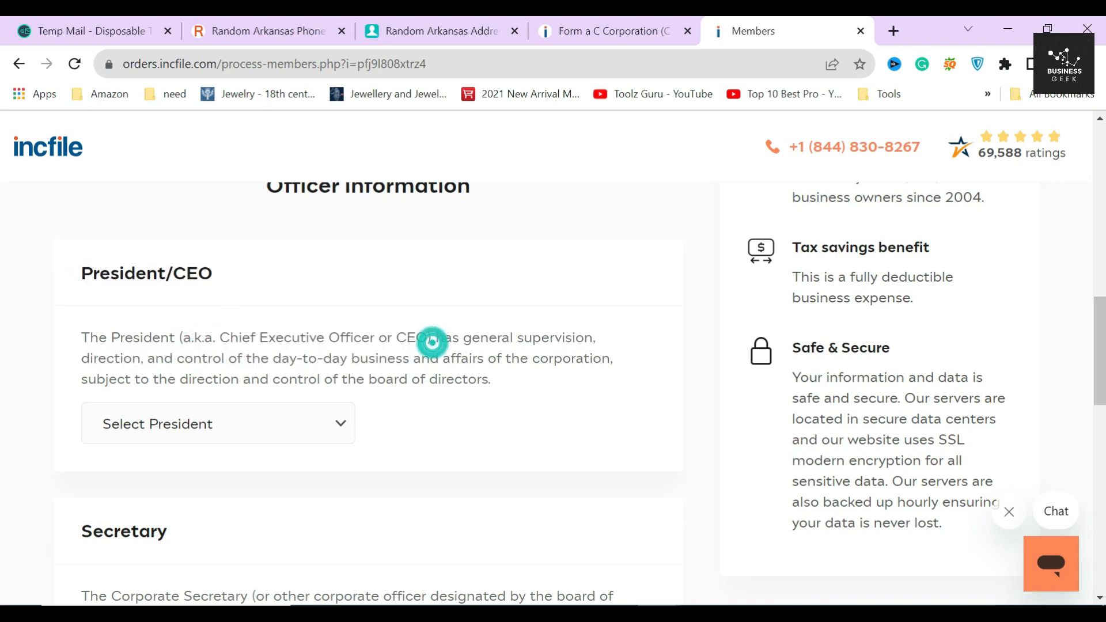
{"action": "scroll", "coordinate": [387, 358], "scroll_direction": "down", "scroll_amount": 1}
{"action": "left_click", "coordinate": [261, 328]}
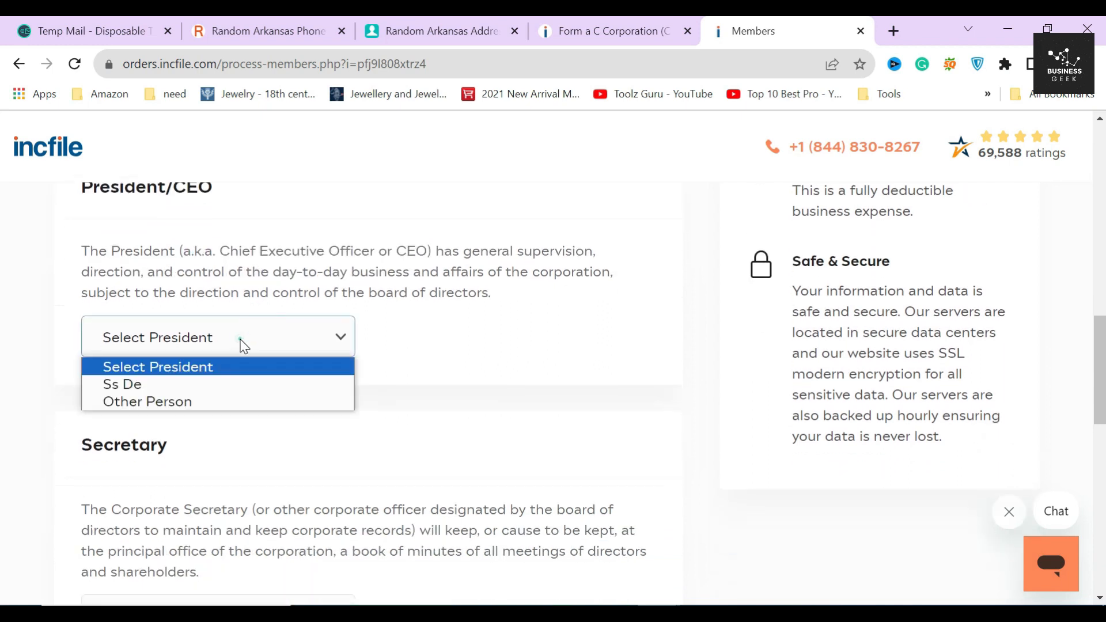
{"action": "left_click", "coordinate": [171, 387]}
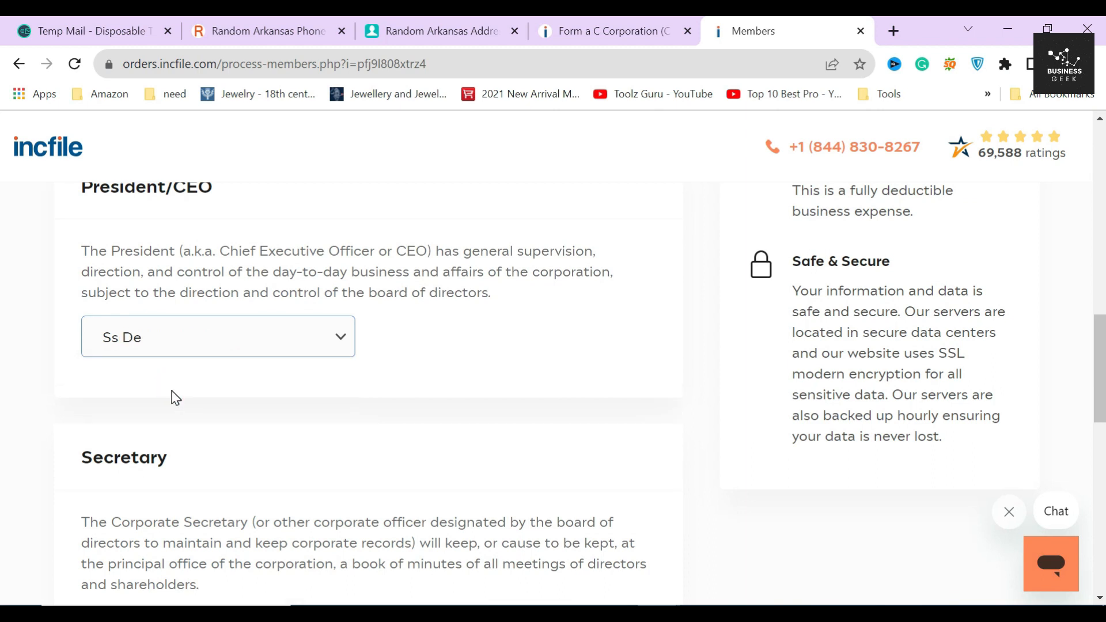
{"action": "left_click", "coordinate": [172, 386]}
{"action": "scroll", "coordinate": [172, 383], "scroll_direction": "down", "scroll_amount": 1}
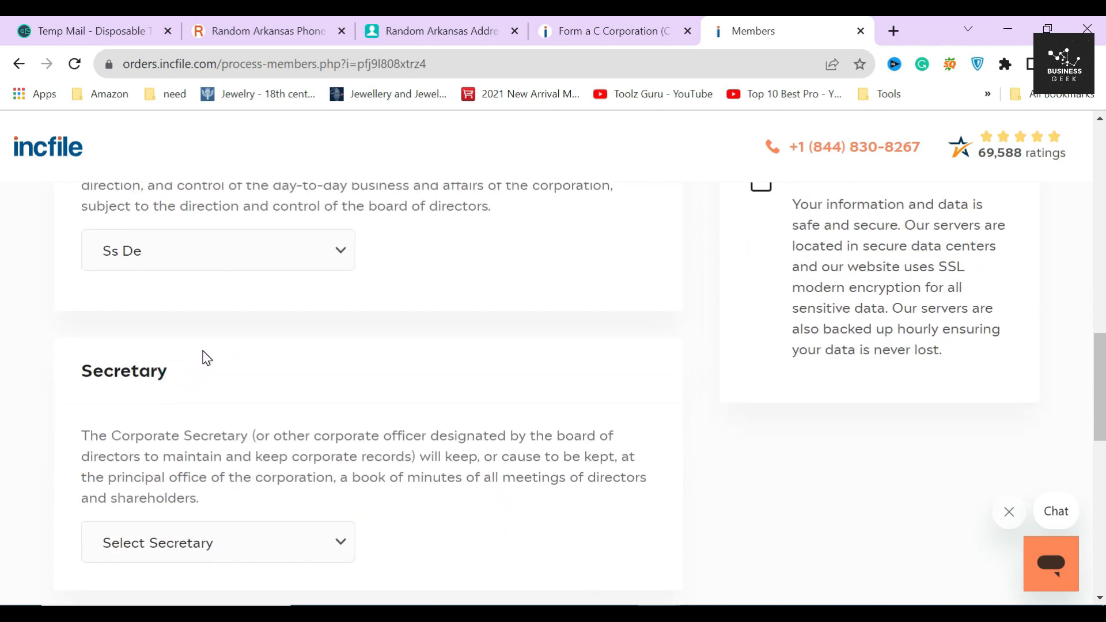
Step: Select the same existing person as Secretary
{"action": "scroll", "coordinate": [206, 359], "scroll_direction": "down", "scroll_amount": 2}
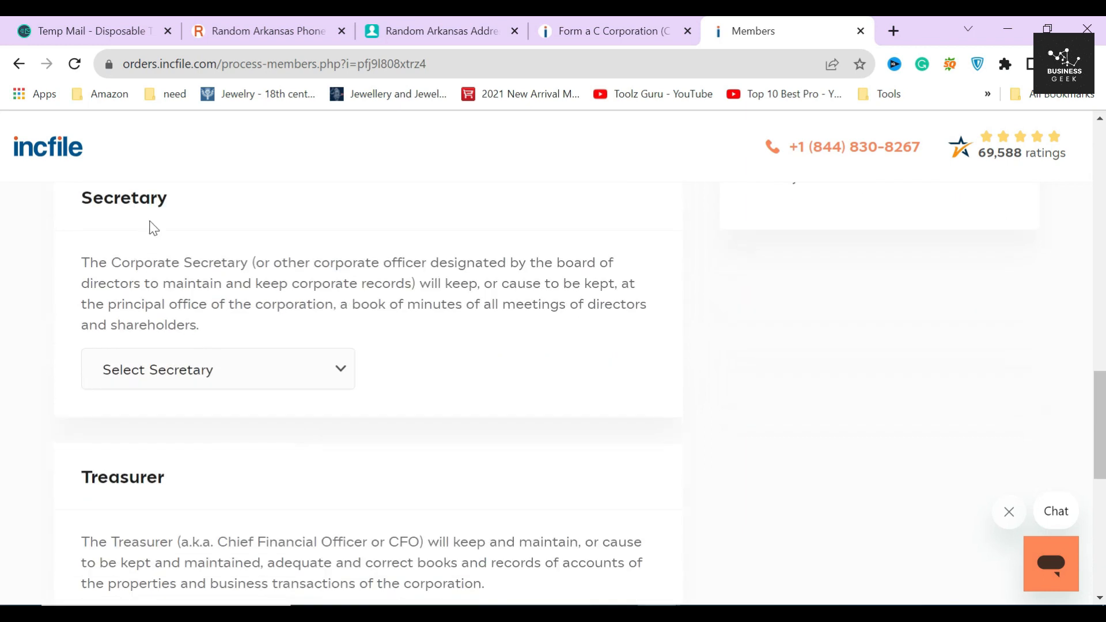
{"action": "left_click_drag", "start_coordinate": [74, 203], "coordinate": [218, 209]}
{"action": "left_click", "coordinate": [218, 217]}
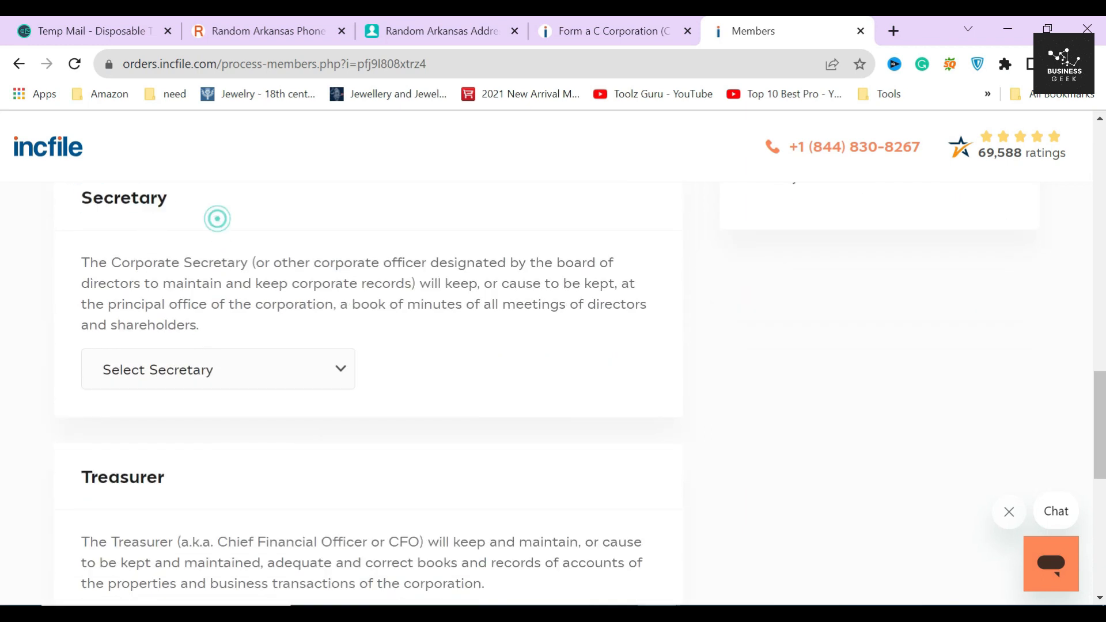
{"action": "left_click", "coordinate": [261, 374]}
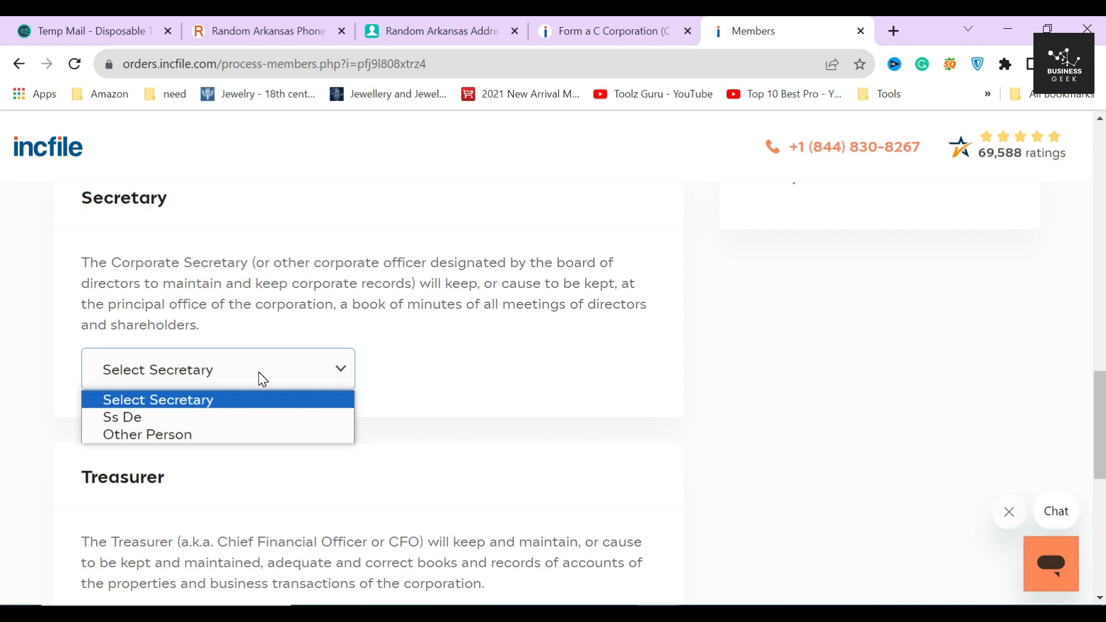
{"action": "left_click", "coordinate": [409, 365]}
{"action": "left_click_drag", "start_coordinate": [74, 260], "coordinate": [282, 328]}
{"action": "left_click", "coordinate": [358, 340]}
{"action": "left_click", "coordinate": [207, 375]}
{"action": "left_click", "coordinate": [190, 416]}
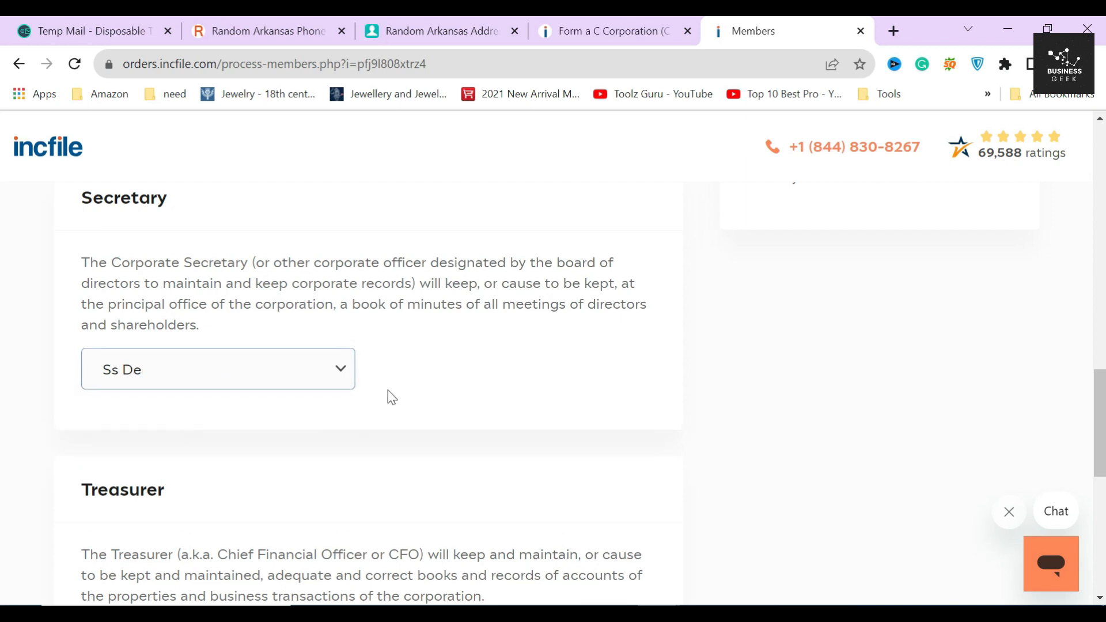
{"action": "left_click", "coordinate": [385, 375]}
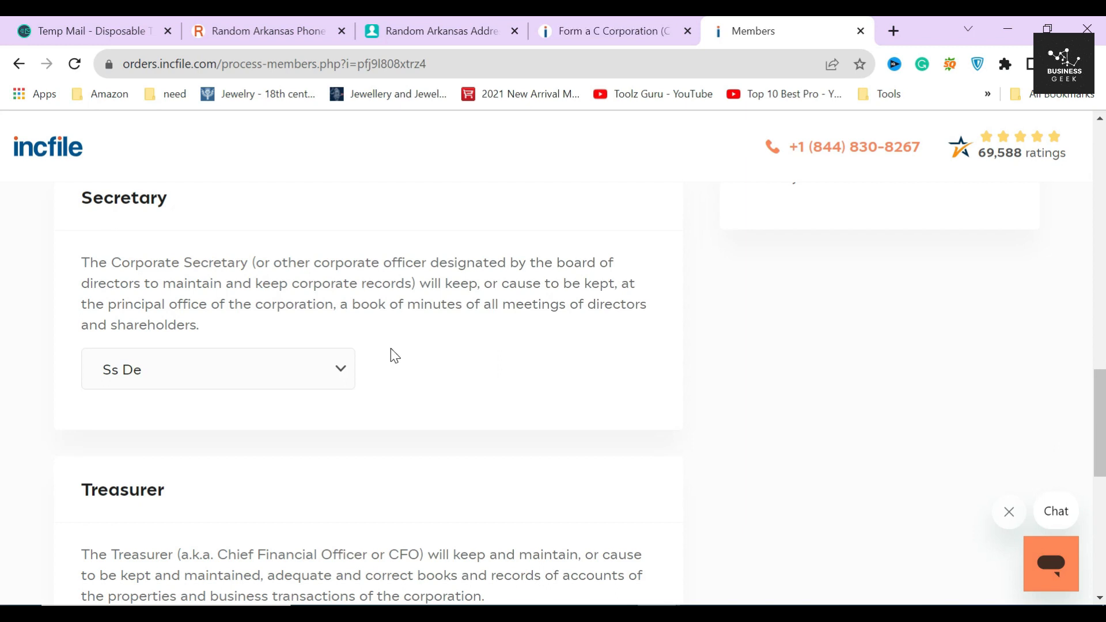
{"action": "scroll", "coordinate": [394, 355], "scroll_direction": "down", "scroll_amount": 5}
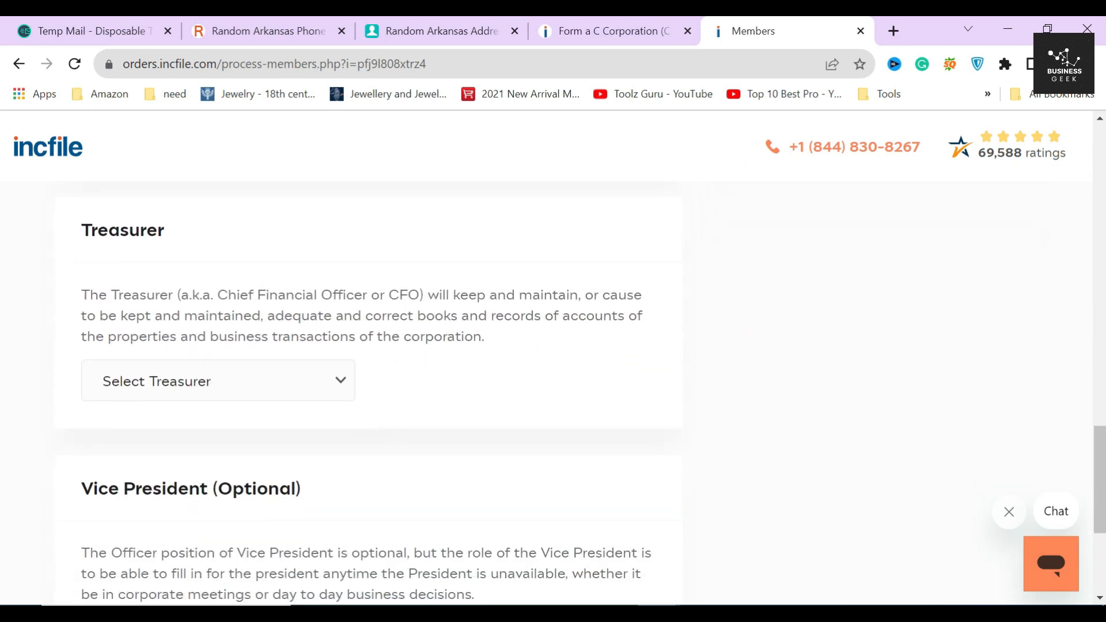
Step: Select the same existing person as Treasurer instead of a different person
{"action": "left_click_drag", "start_coordinate": [82, 233], "coordinate": [195, 237]}
{"action": "left_click", "coordinate": [195, 237]}
{"action": "left_click_drag", "start_coordinate": [198, 302], "coordinate": [419, 295]}
{"action": "left_click", "coordinate": [236, 295]}
{"action": "left_click", "coordinate": [418, 295]}
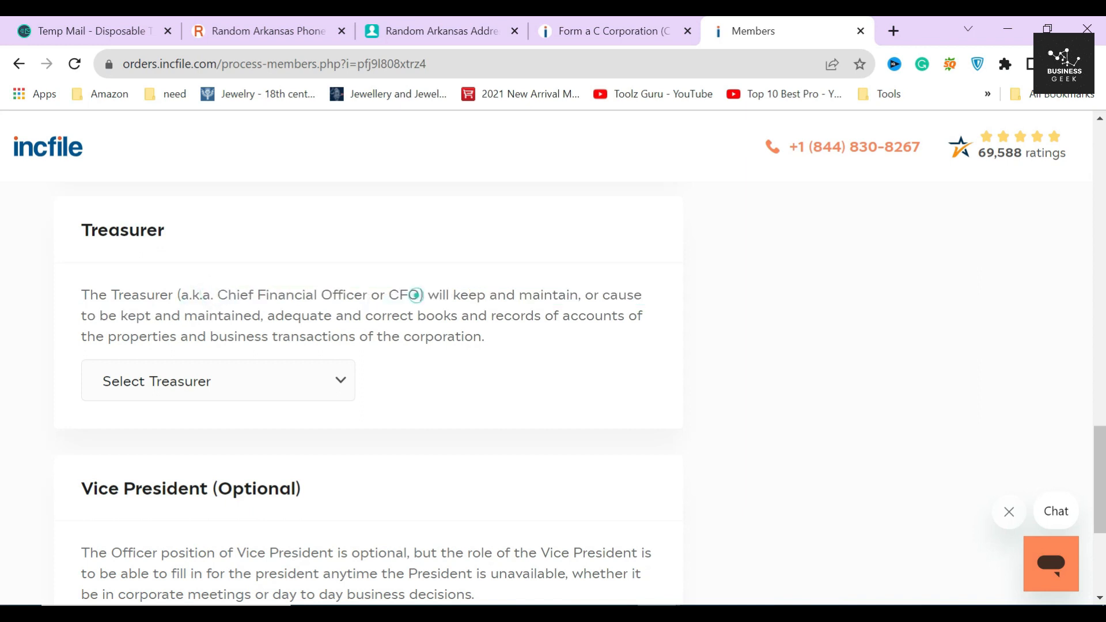
{"action": "left_click", "coordinate": [292, 383]}
{"action": "left_click", "coordinate": [151, 446]}
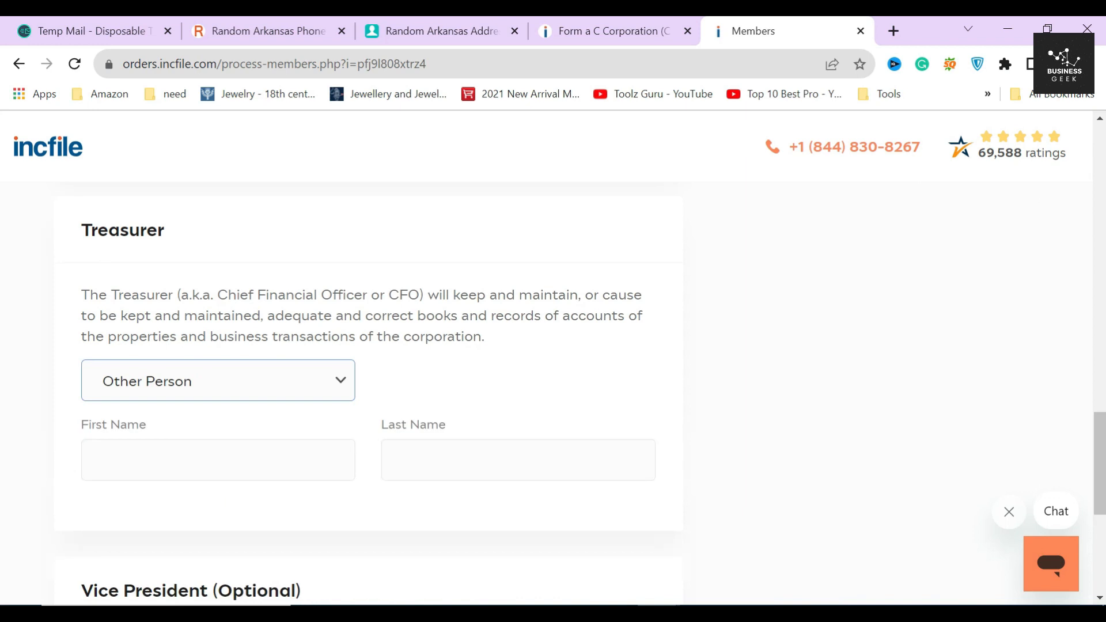
{"action": "scroll", "coordinate": [217, 407], "scroll_direction": "down", "scroll_amount": 1}
{"action": "left_click", "coordinate": [212, 372]}
{"action": "left_click", "coordinate": [517, 378]}
{"action": "left_click", "coordinate": [382, 425]}
{"action": "left_click", "coordinate": [279, 297]}
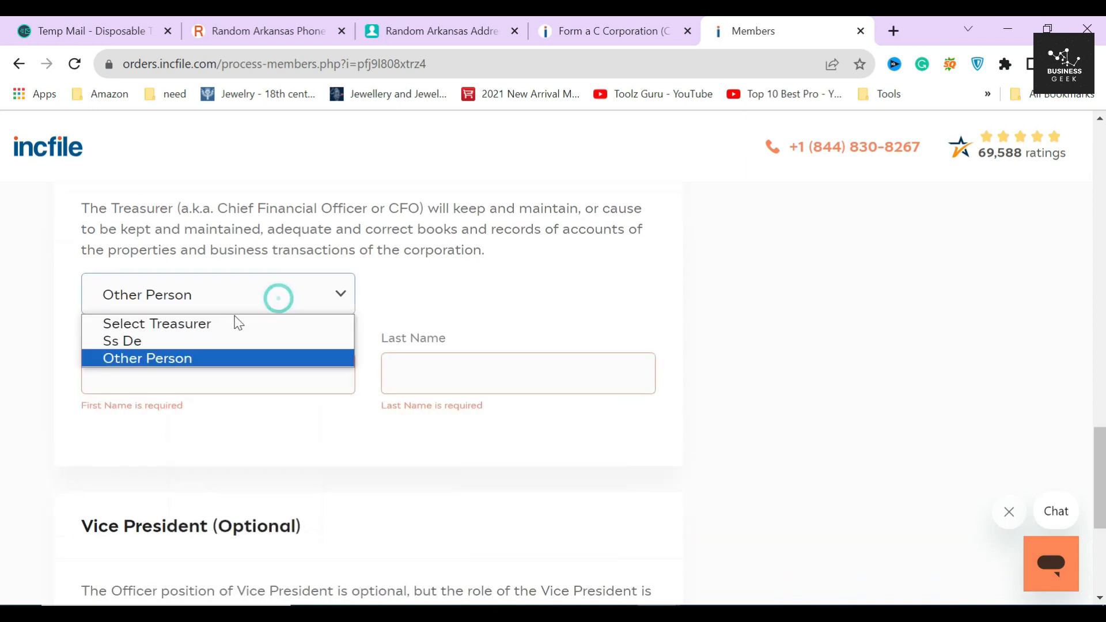
{"action": "left_click", "coordinate": [167, 341]}
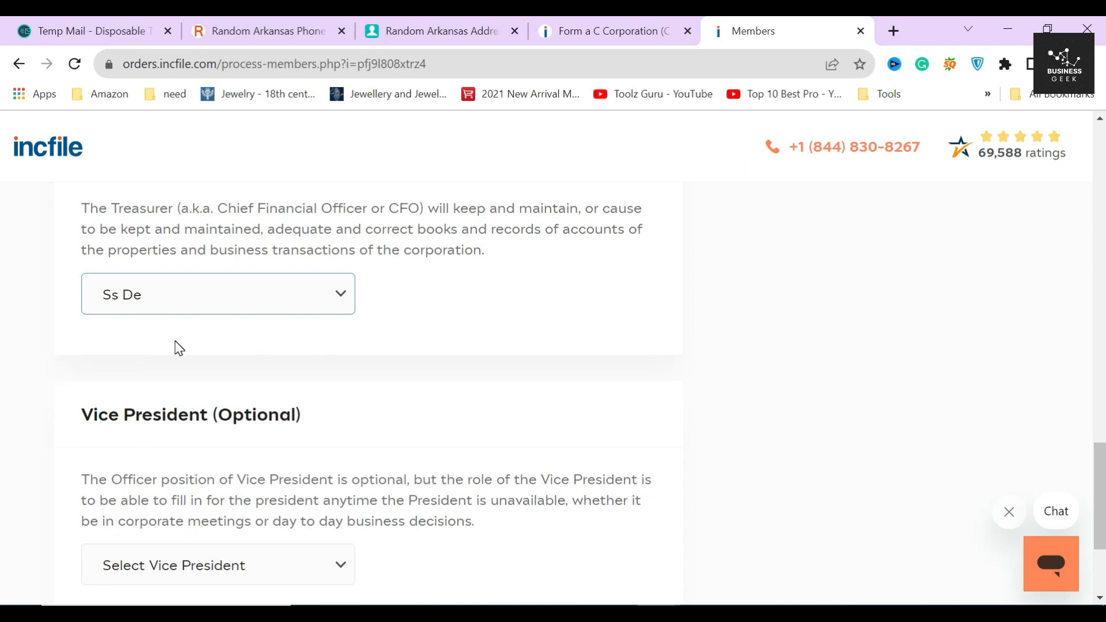
{"action": "left_click", "coordinate": [404, 306]}
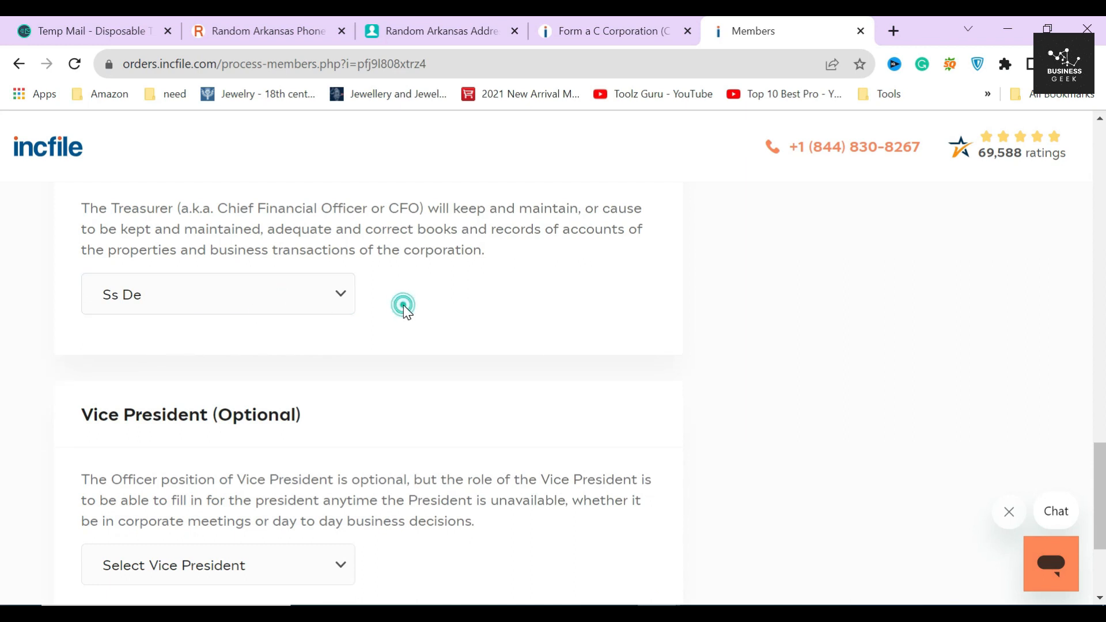
Step: Make the same person the optional Vice President and submit the officer information
{"action": "scroll", "coordinate": [404, 307], "scroll_direction": "down", "scroll_amount": 2}
{"action": "left_click_drag", "start_coordinate": [83, 392], "coordinate": [475, 444]}
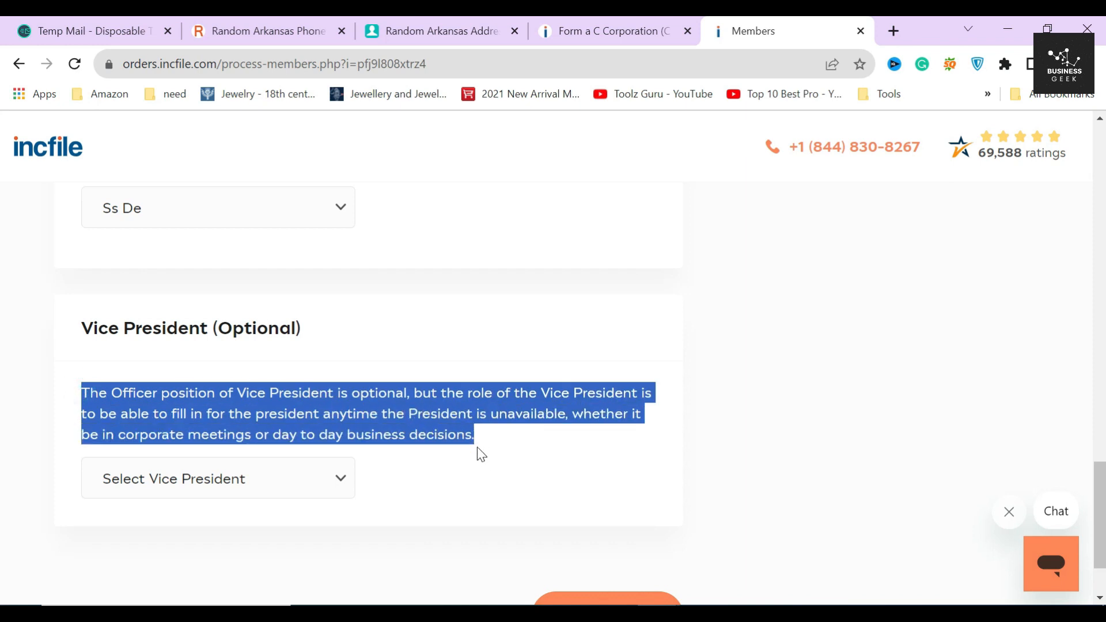
{"action": "left_click", "coordinate": [485, 438]}
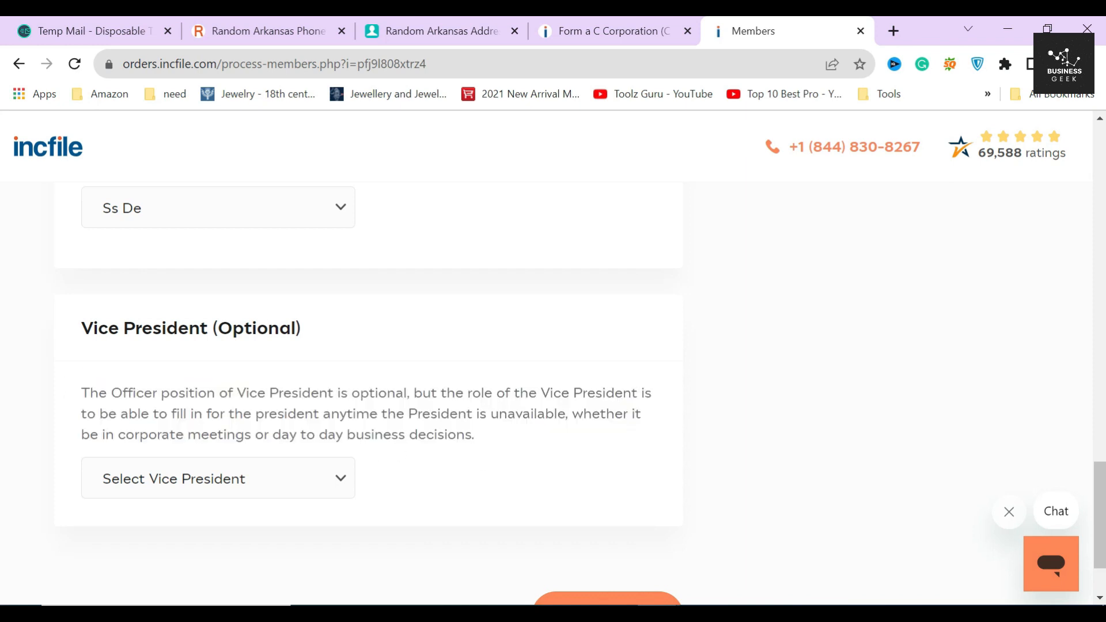
{"action": "left_click_drag", "start_coordinate": [79, 334], "coordinate": [318, 341]}
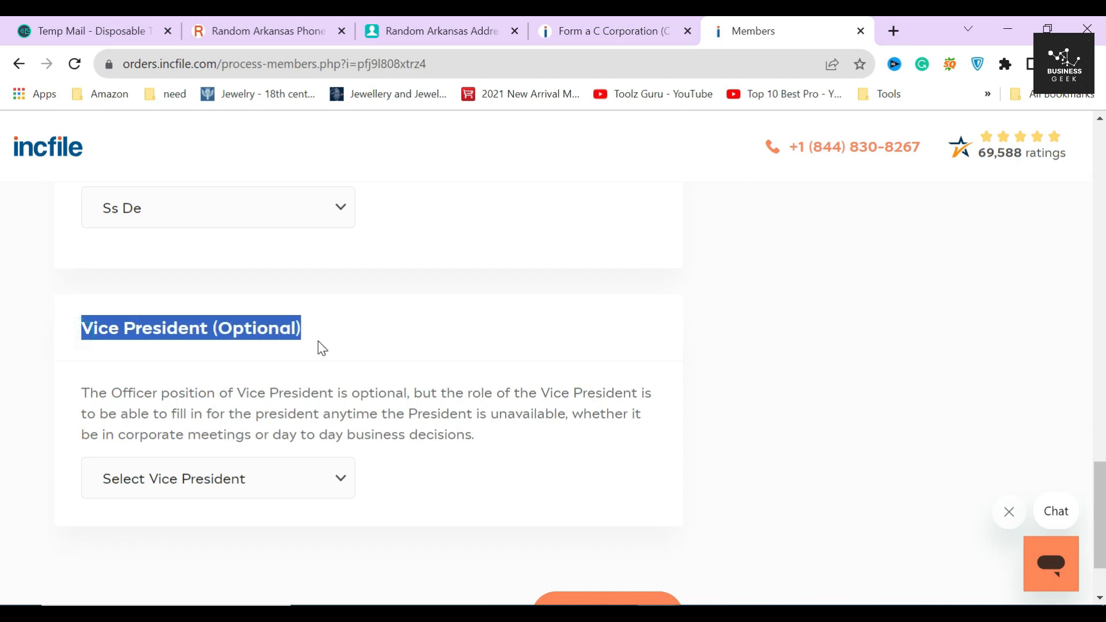
{"action": "left_click", "coordinate": [247, 371]}
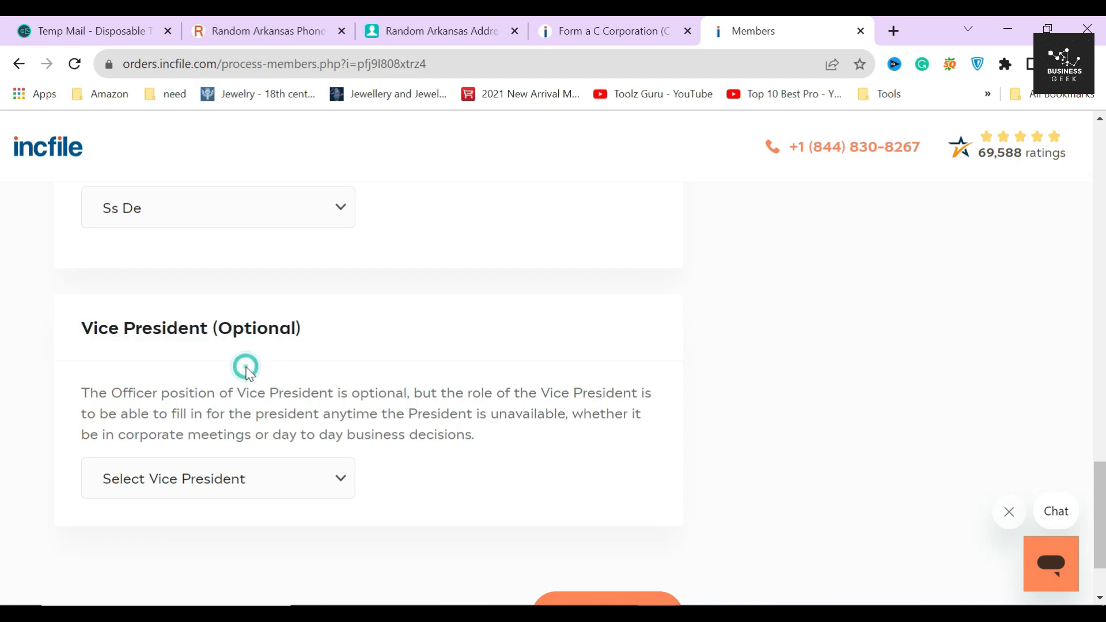
{"action": "left_click", "coordinate": [253, 486]}
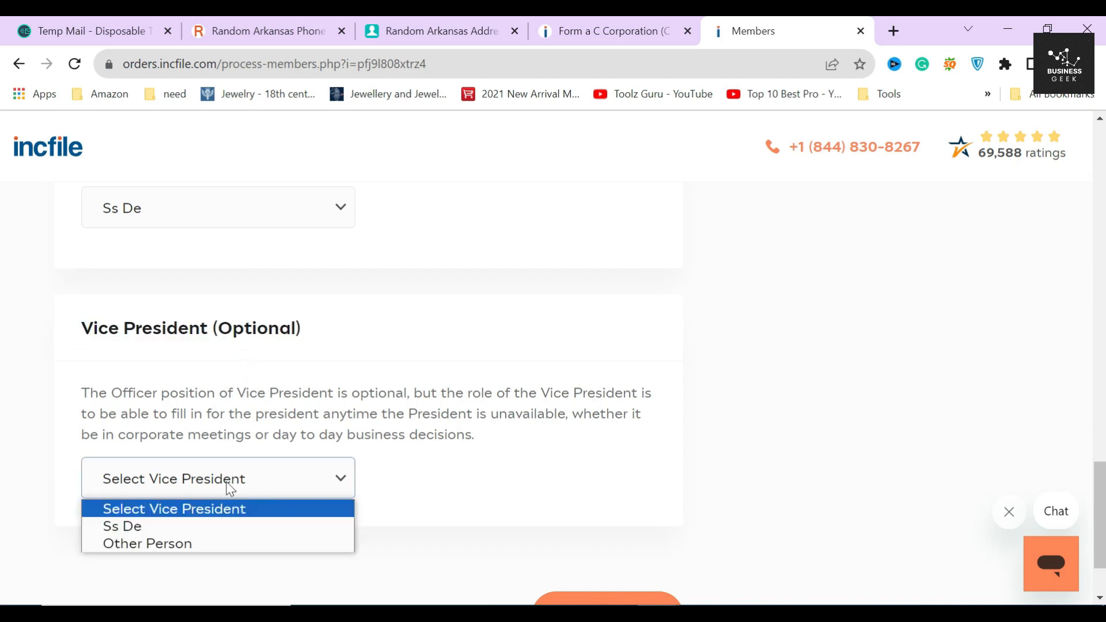
{"action": "left_click", "coordinate": [195, 526]}
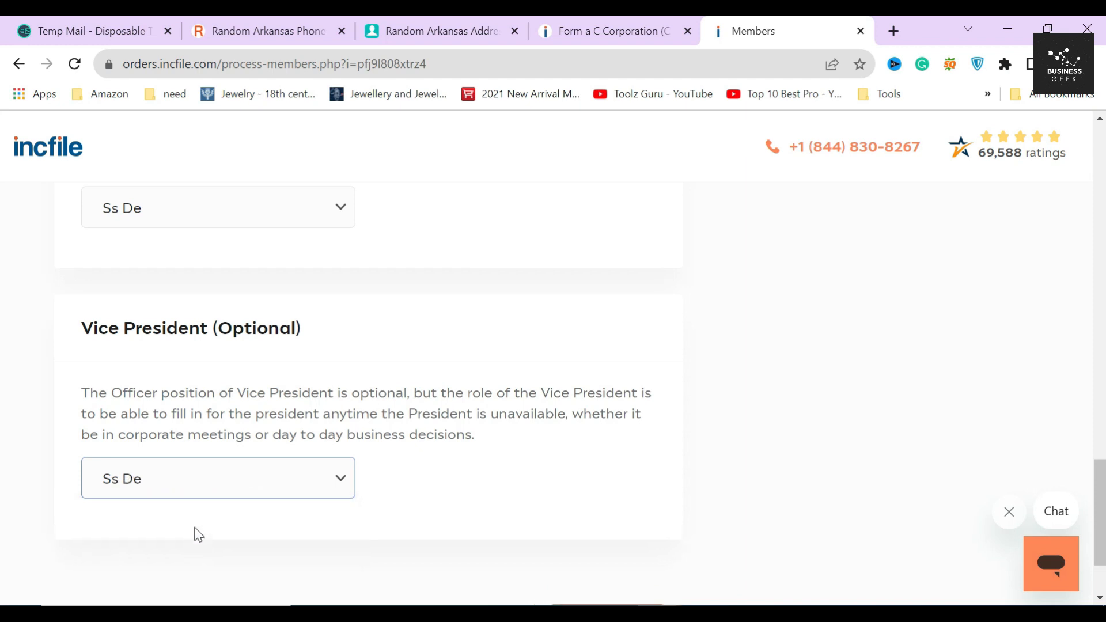
{"action": "scroll", "coordinate": [428, 494], "scroll_direction": "down", "scroll_amount": 2}
{"action": "scroll", "coordinate": [463, 416], "scroll_direction": "down", "scroll_amount": 1}
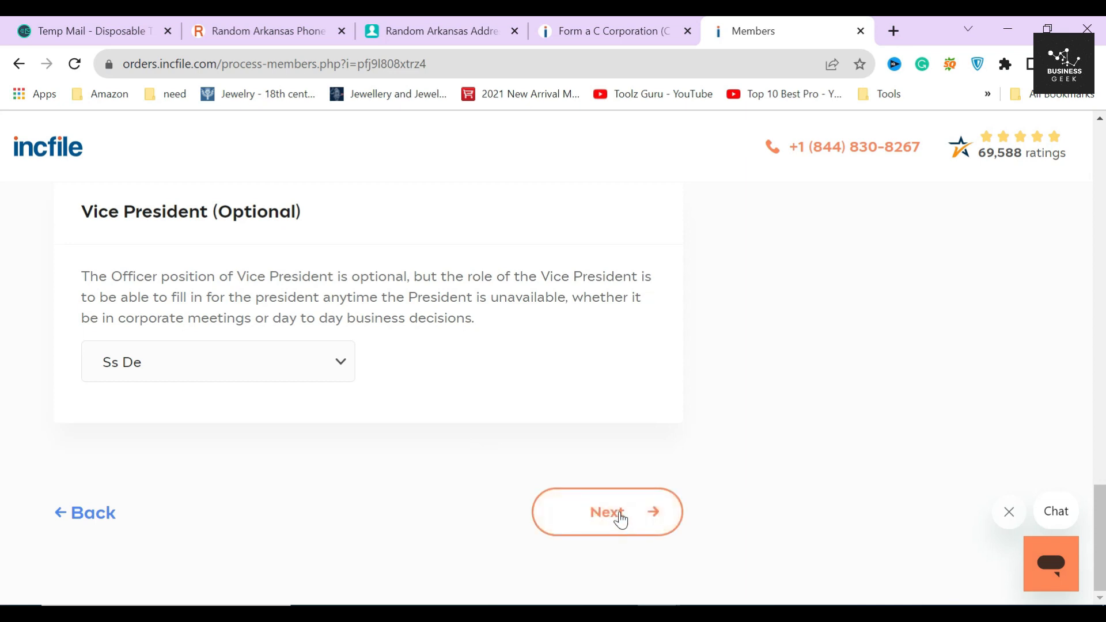
{"action": "left_click", "coordinate": [616, 513]}
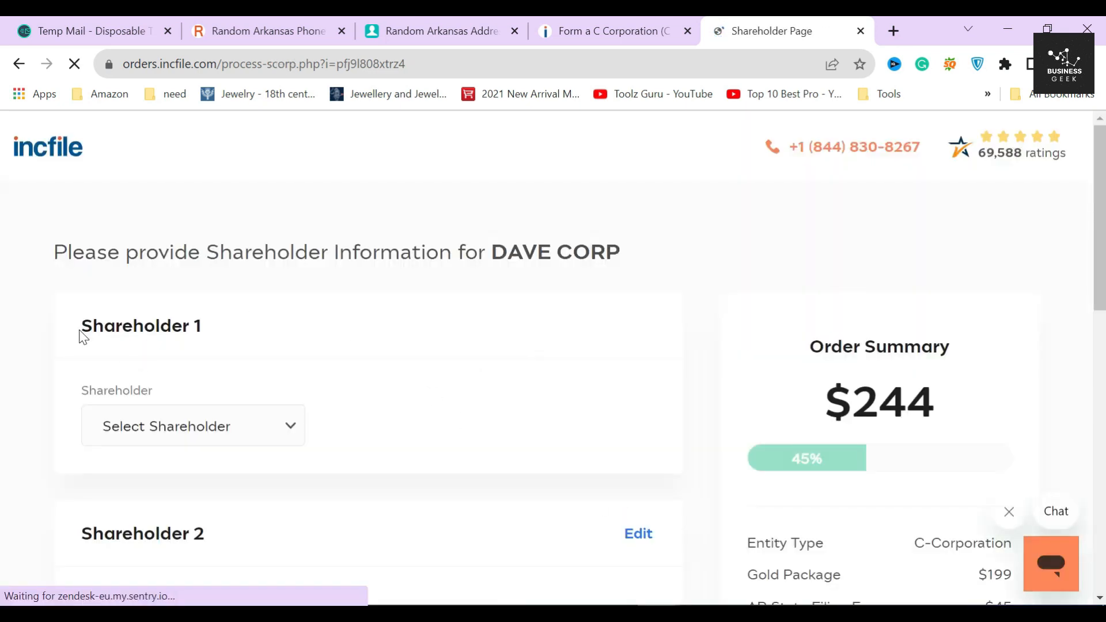
Step: Make the existing person Shareholder 1 at the saved address with 500 shares, and save
{"action": "left_click_drag", "start_coordinate": [81, 332], "coordinate": [223, 331]}
{"action": "left_click", "coordinate": [248, 326]}
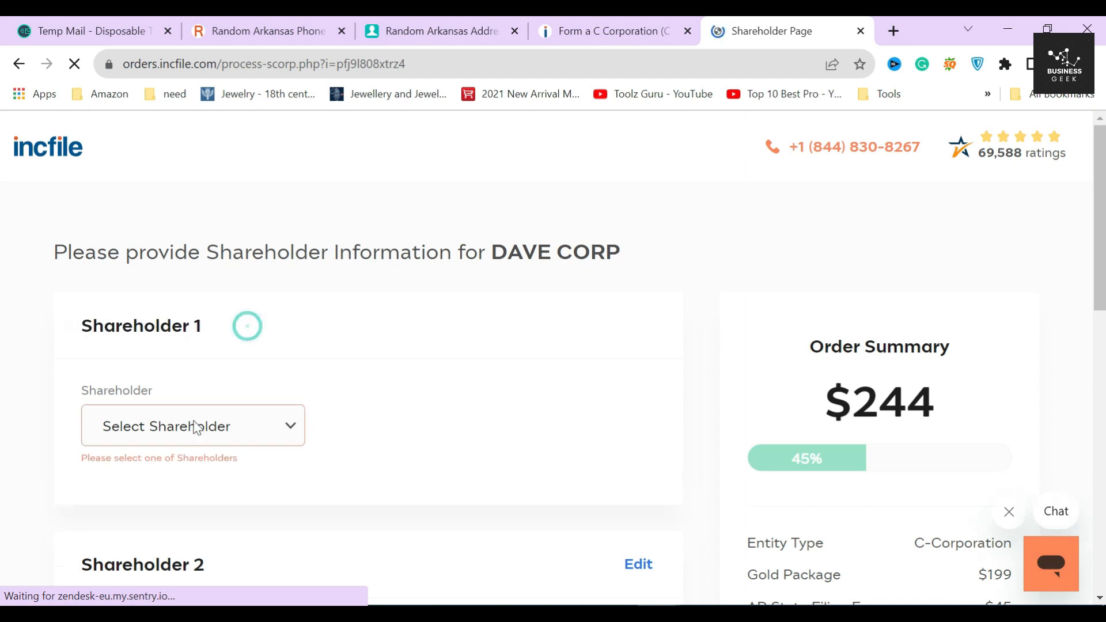
{"action": "left_click", "coordinate": [201, 426]}
{"action": "left_click", "coordinate": [176, 472]}
{"action": "scroll", "coordinate": [205, 455], "scroll_direction": "down", "scroll_amount": 3}
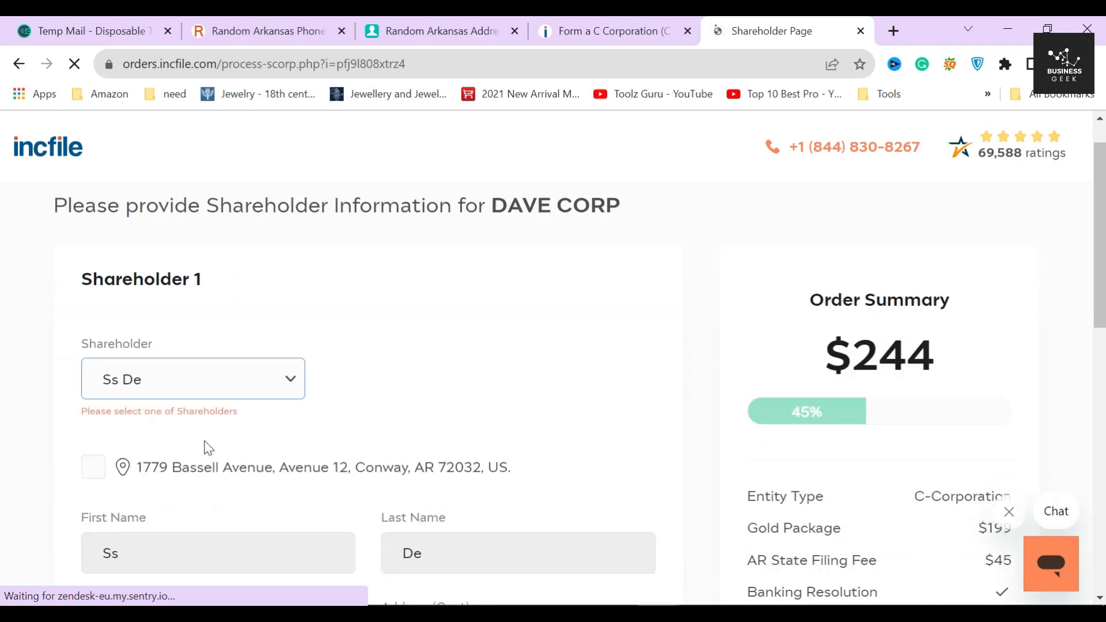
{"action": "left_click", "coordinate": [92, 346]}
{"action": "scroll", "coordinate": [150, 361], "scroll_direction": "down", "scroll_amount": 4}
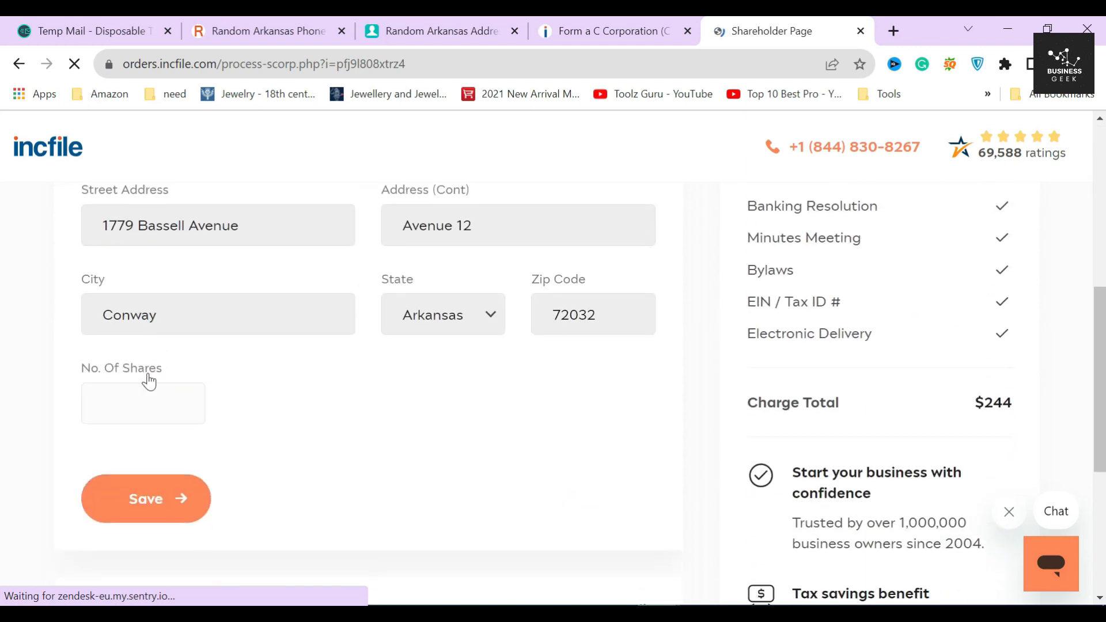
{"action": "left_click", "coordinate": [144, 402]}
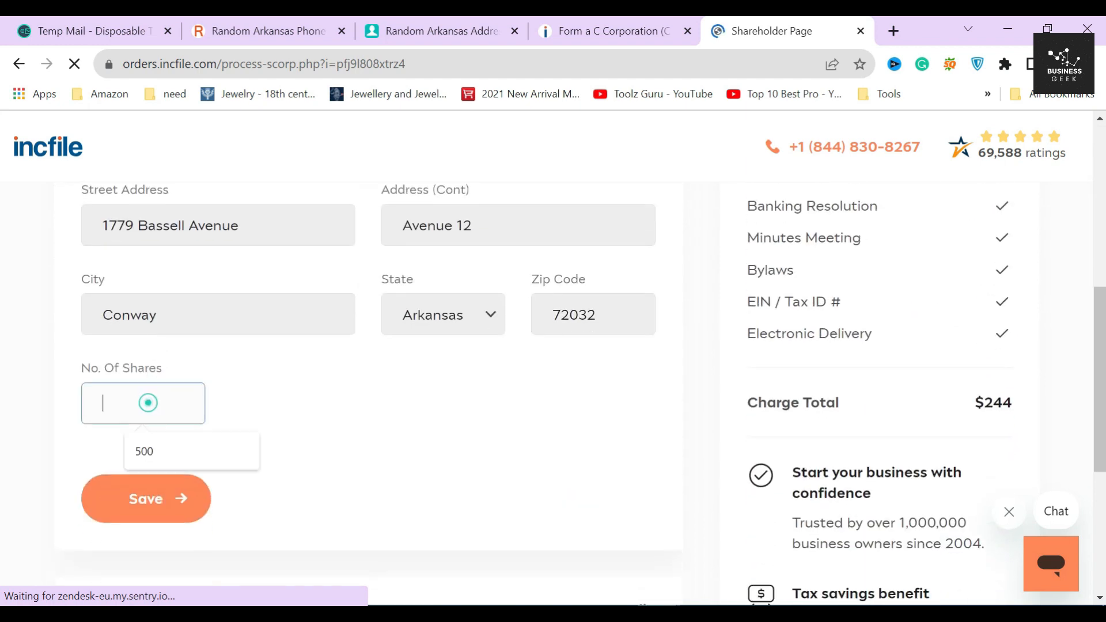
{"action": "left_click", "coordinate": [163, 452]}
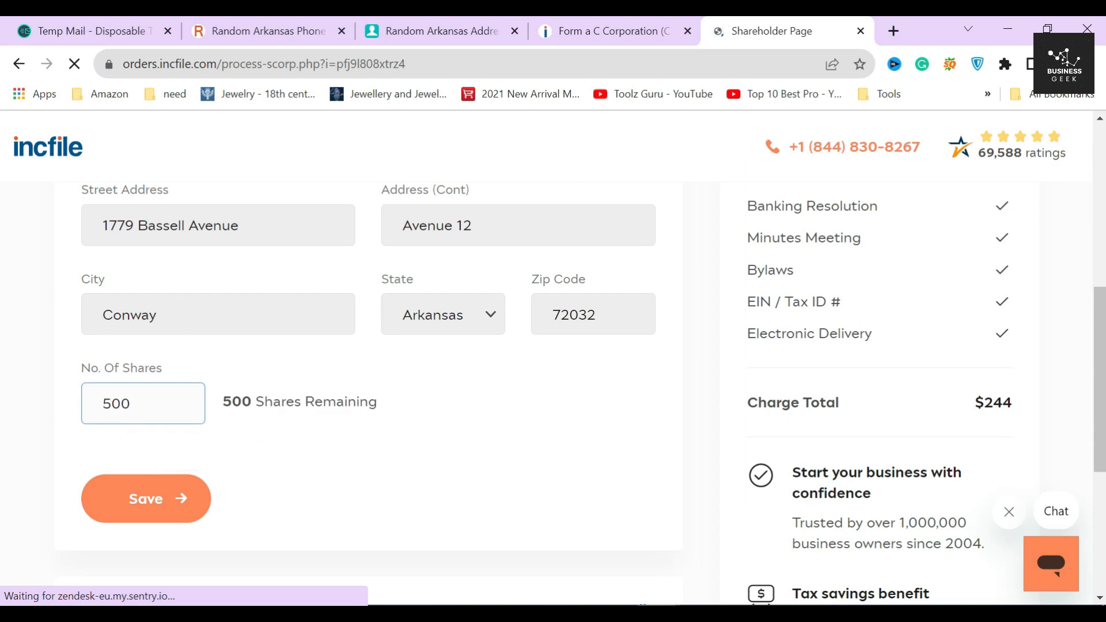
{"action": "left_click", "coordinate": [165, 499]}
Step: Edit Shareholder 2 as Other Person and enter their first and last name
{"action": "scroll", "coordinate": [385, 341], "scroll_direction": "up", "scroll_amount": 3}
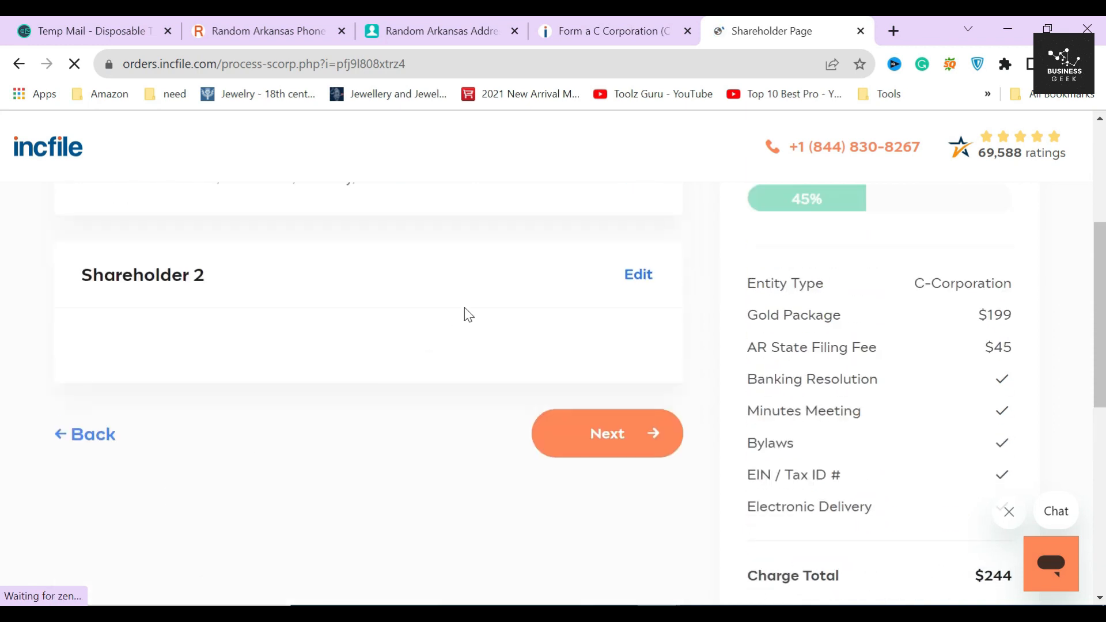
{"action": "scroll", "coordinate": [632, 324], "scroll_direction": "up", "scroll_amount": 2}
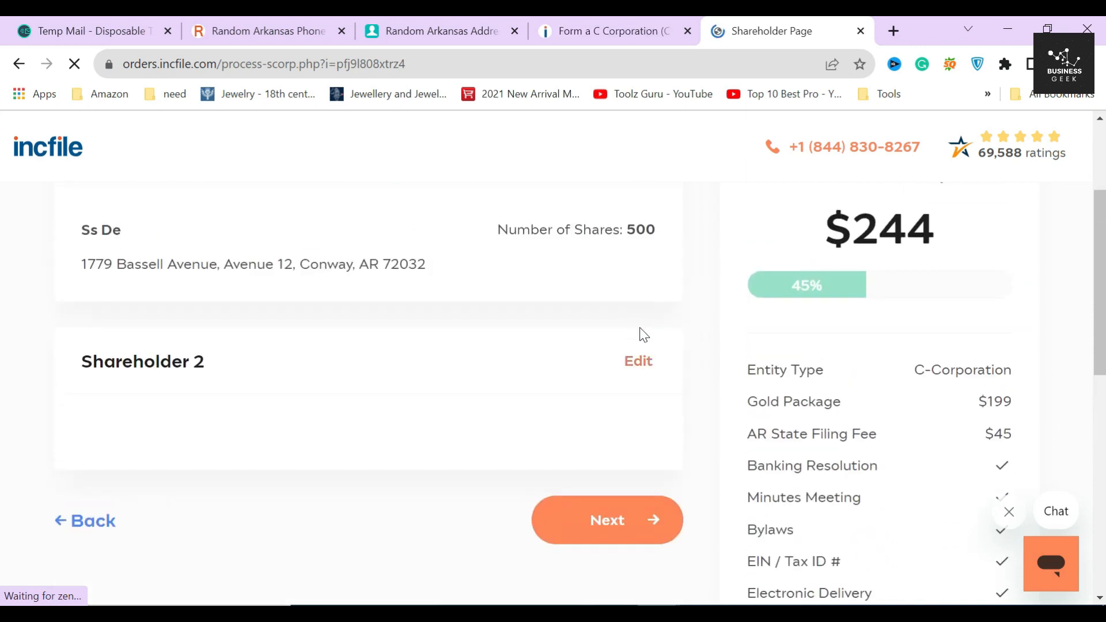
{"action": "left_click", "coordinate": [638, 362]}
{"action": "left_click", "coordinate": [225, 374]}
{"action": "left_click", "coordinate": [170, 423]}
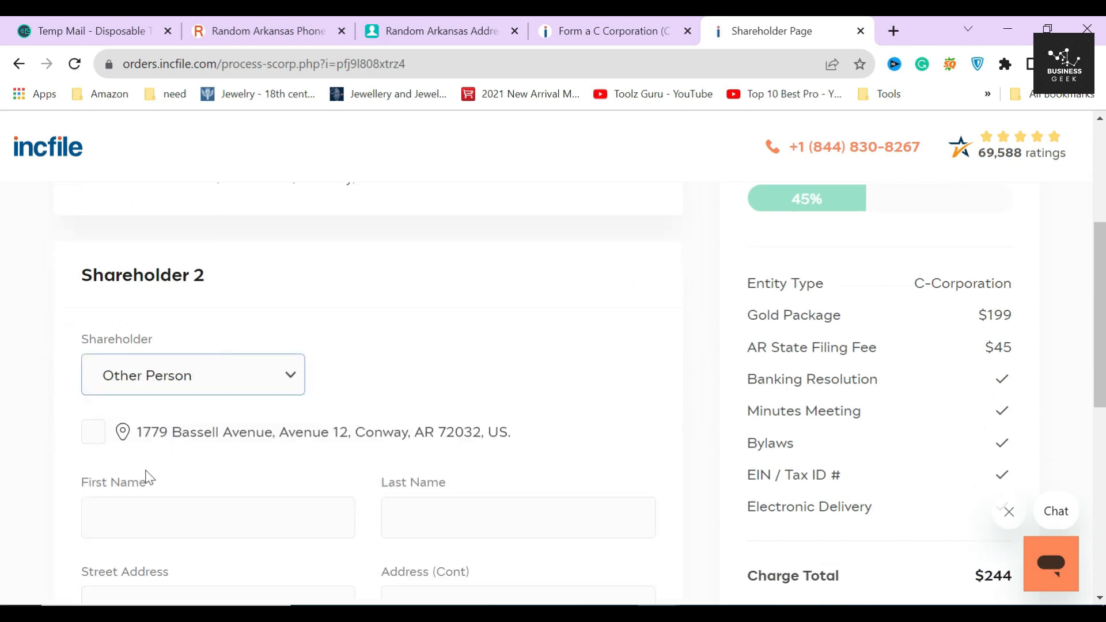
{"action": "left_click", "coordinate": [144, 510]}
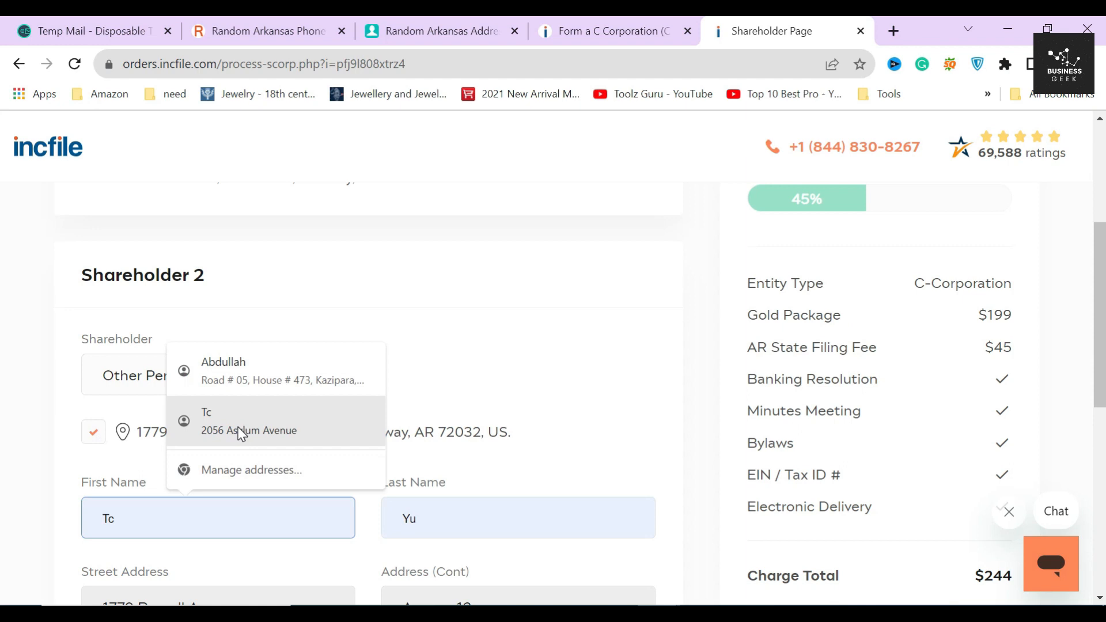
{"action": "type", "text": "wsd"}
{"action": "left_click", "coordinate": [385, 507]}
{"action": "type", "text": "sed"}
Step: Give Shareholder 2 500 shares, leaving 0 shares remaining, and save
{"action": "scroll", "coordinate": [361, 511], "scroll_direction": "down", "scroll_amount": 3}
{"action": "key", "text": "Tab"}
{"action": "scroll", "coordinate": [354, 395], "scroll_direction": "down", "scroll_amount": 3}
{"action": "left_click", "coordinate": [144, 439]}
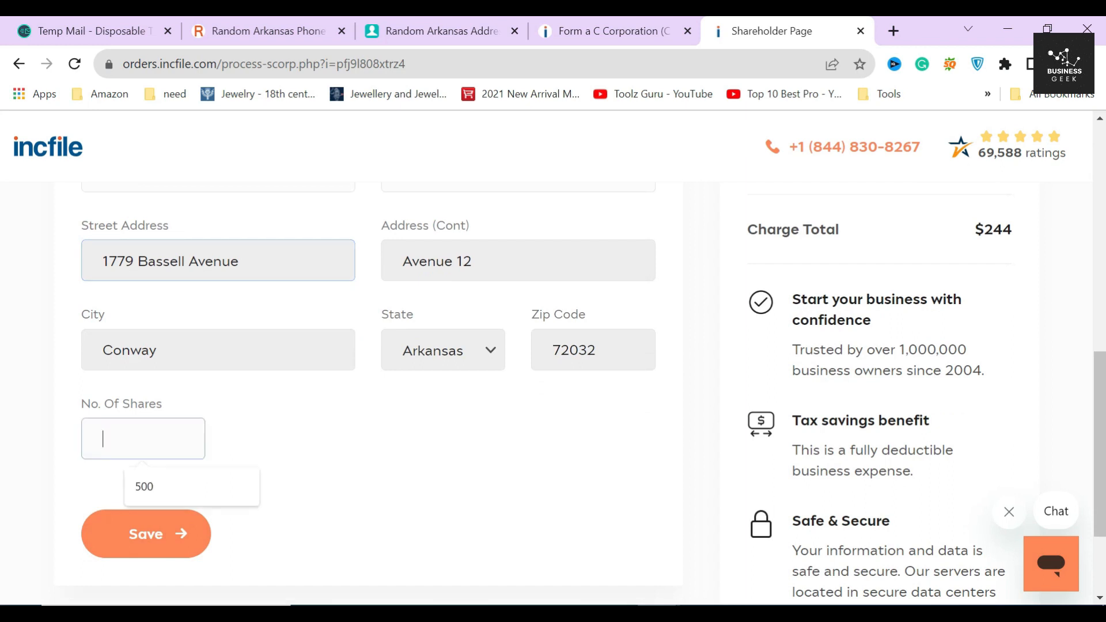
{"action": "left_click", "coordinate": [162, 494]}
{"action": "left_click_drag", "start_coordinate": [222, 437], "coordinate": [358, 438]}
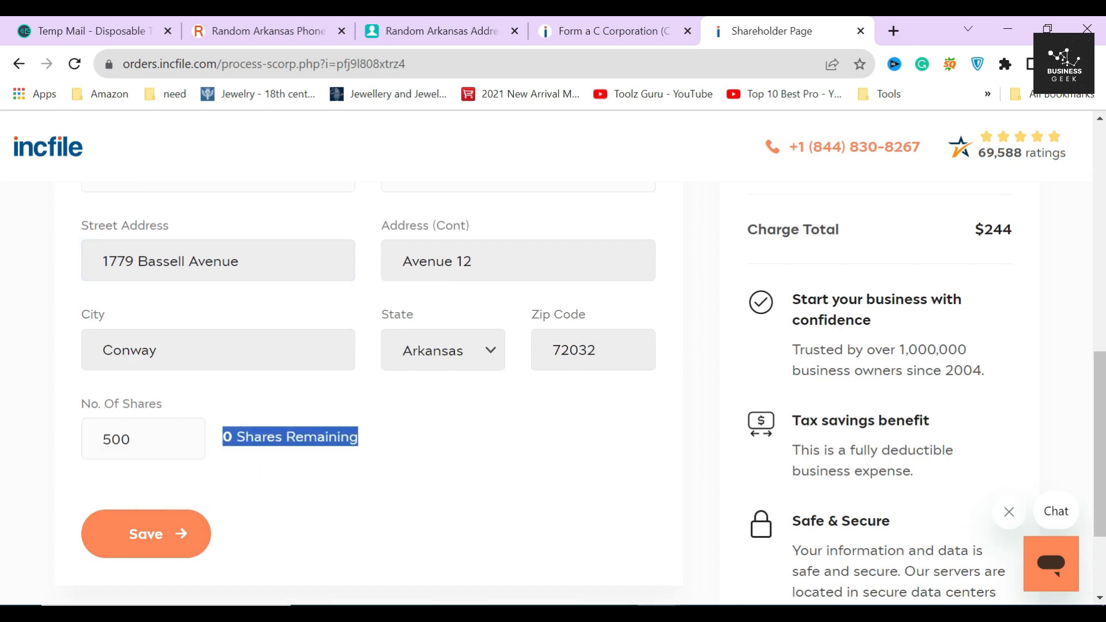
{"action": "left_click", "coordinate": [281, 494]}
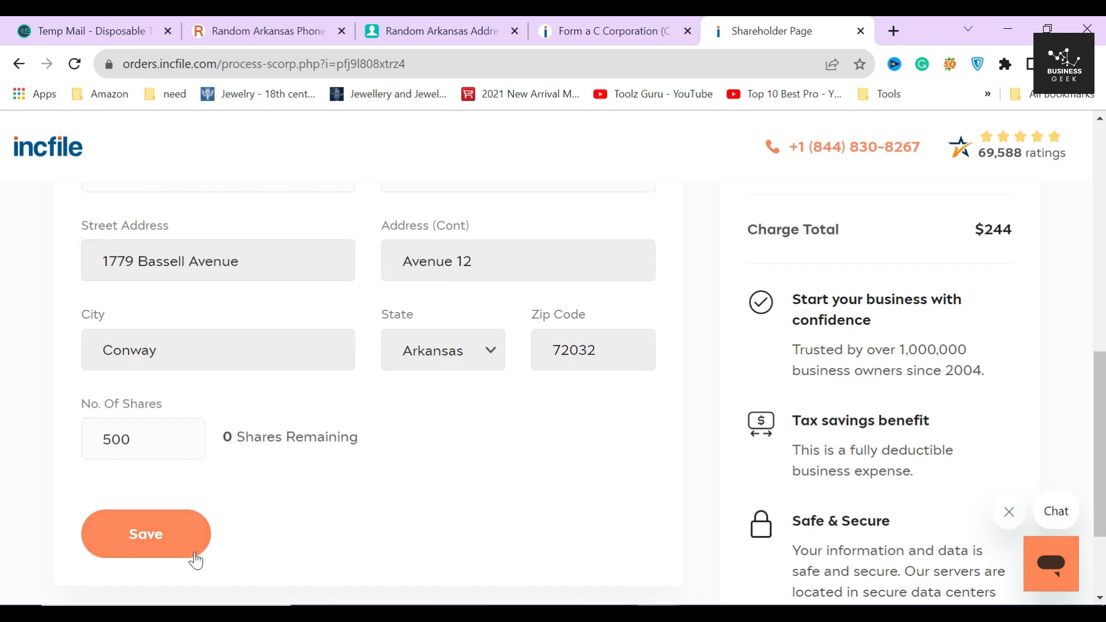
{"action": "left_click", "coordinate": [159, 542]}
Step: Submit the shareholder page to reach Registered Agent Information
{"action": "scroll", "coordinate": [512, 405], "scroll_direction": "up", "scroll_amount": 6}
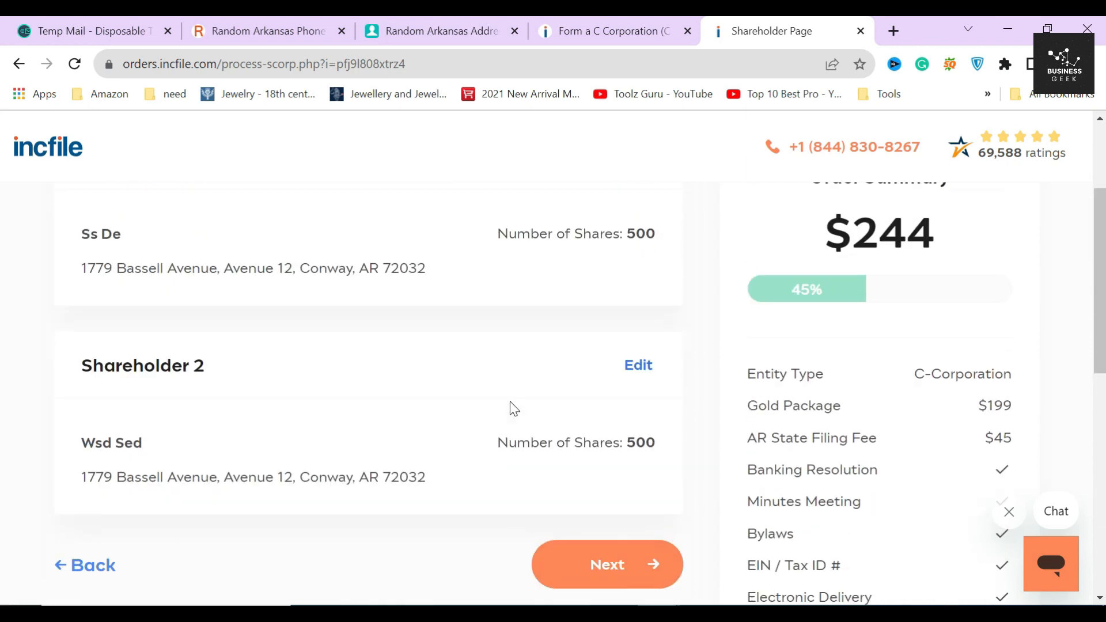
{"action": "left_click", "coordinate": [689, 254]}
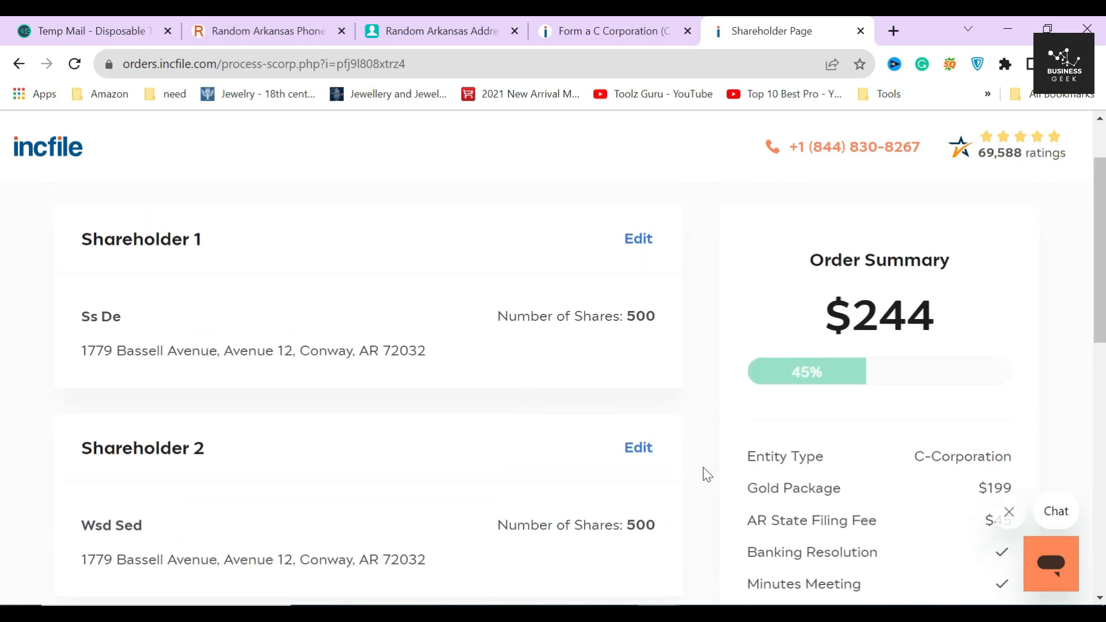
{"action": "scroll", "coordinate": [709, 472], "scroll_direction": "down", "scroll_amount": 5}
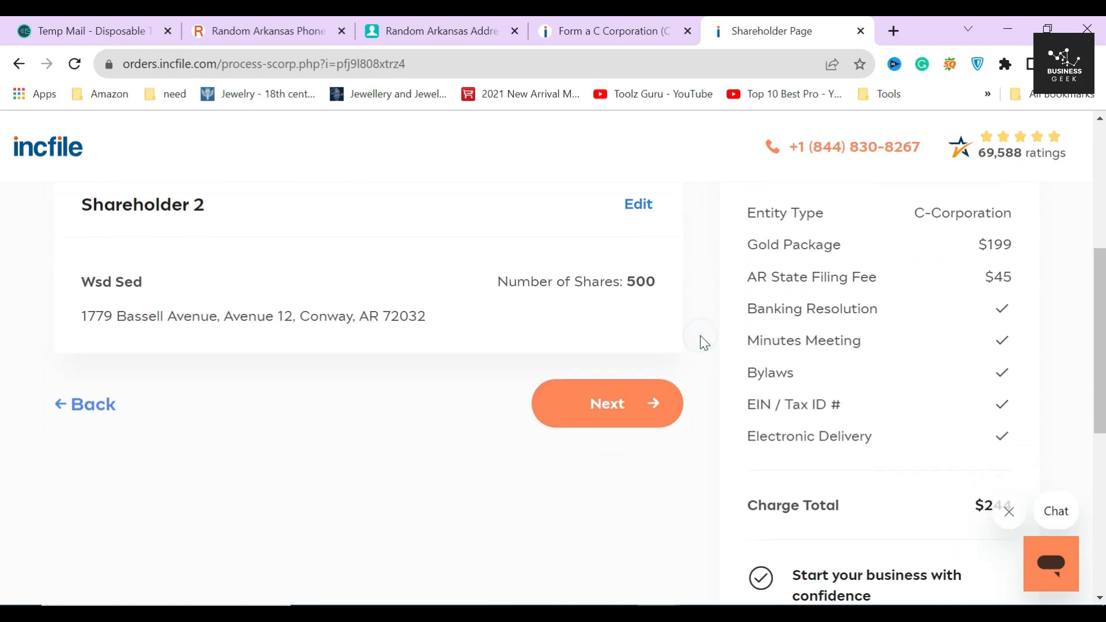
{"action": "left_click", "coordinate": [619, 392]}
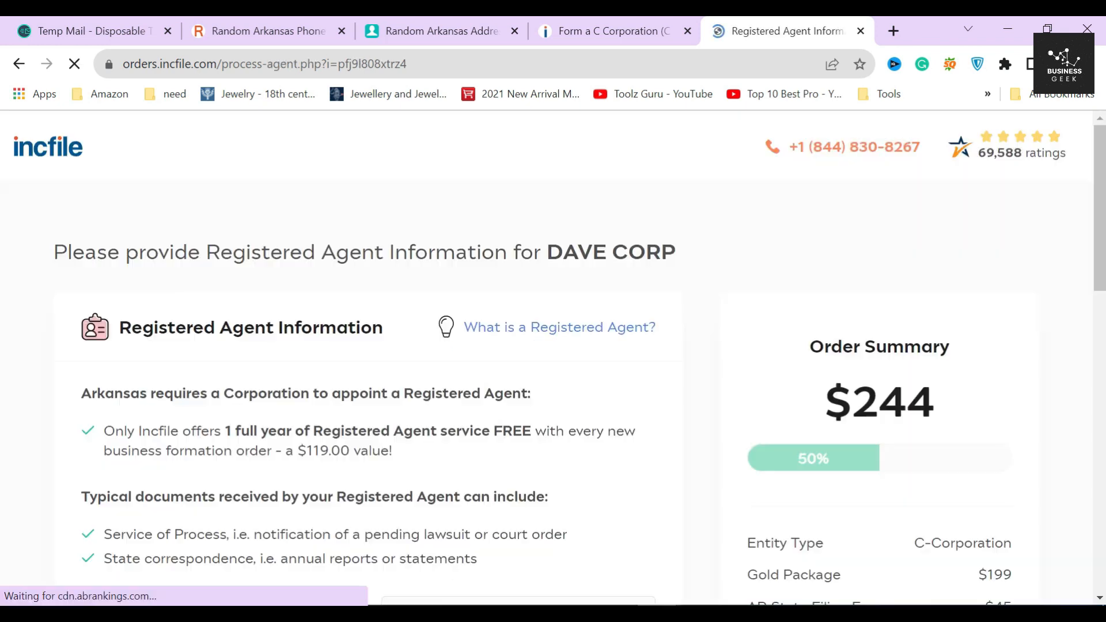
Step: Keep Incfile as the free first-year registered agent ($119.00 value) and continue to EIN / Tax ID
{"action": "left_click_drag", "start_coordinate": [118, 329], "coordinate": [389, 334]}
{"action": "left_click", "coordinate": [300, 334]}
{"action": "scroll", "coordinate": [275, 311], "scroll_direction": "down", "scroll_amount": 3}
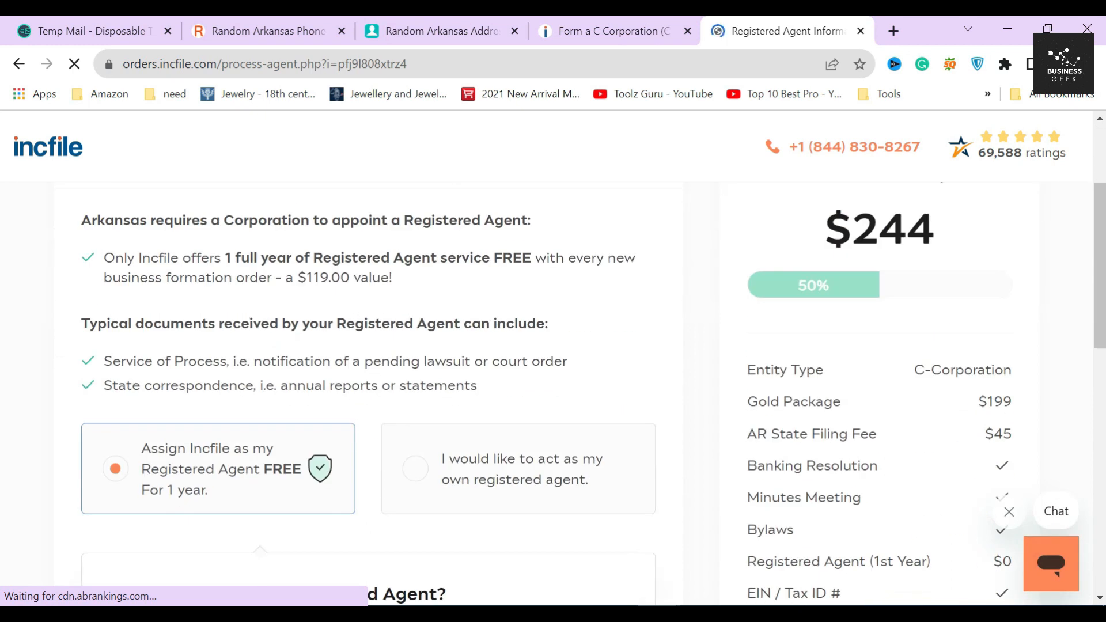
{"action": "left_click_drag", "start_coordinate": [91, 222], "coordinate": [530, 225]}
{"action": "left_click", "coordinate": [534, 227]}
{"action": "left_click_drag", "start_coordinate": [225, 262], "coordinate": [529, 258]}
{"action": "left_click", "coordinate": [516, 266]}
{"action": "left_click_drag", "start_coordinate": [281, 279], "coordinate": [403, 283]}
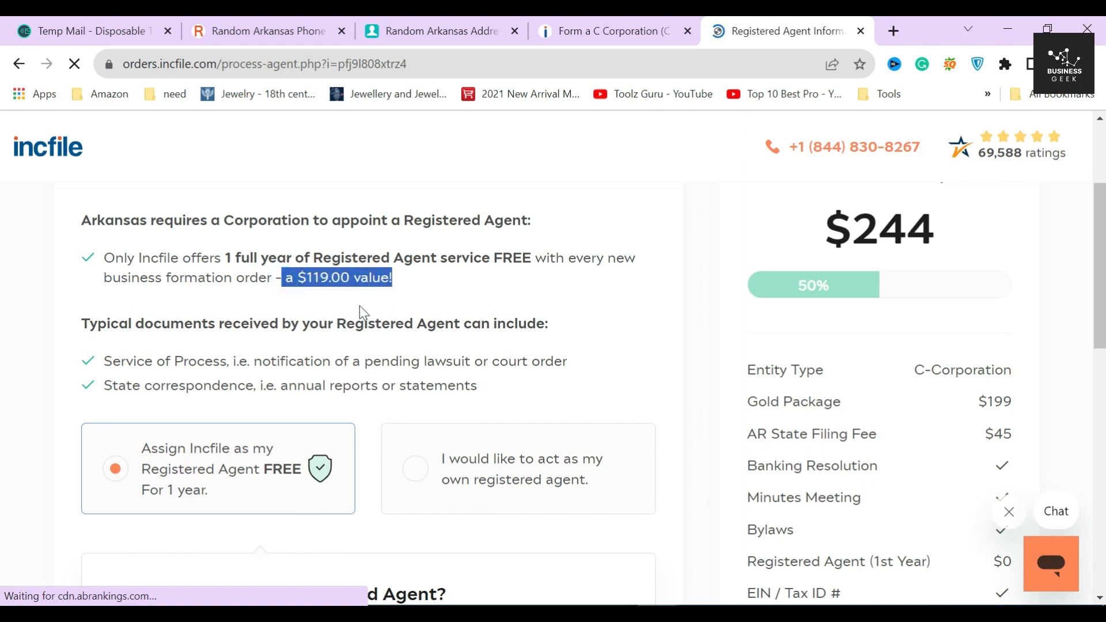
{"action": "left_click", "coordinate": [328, 295]}
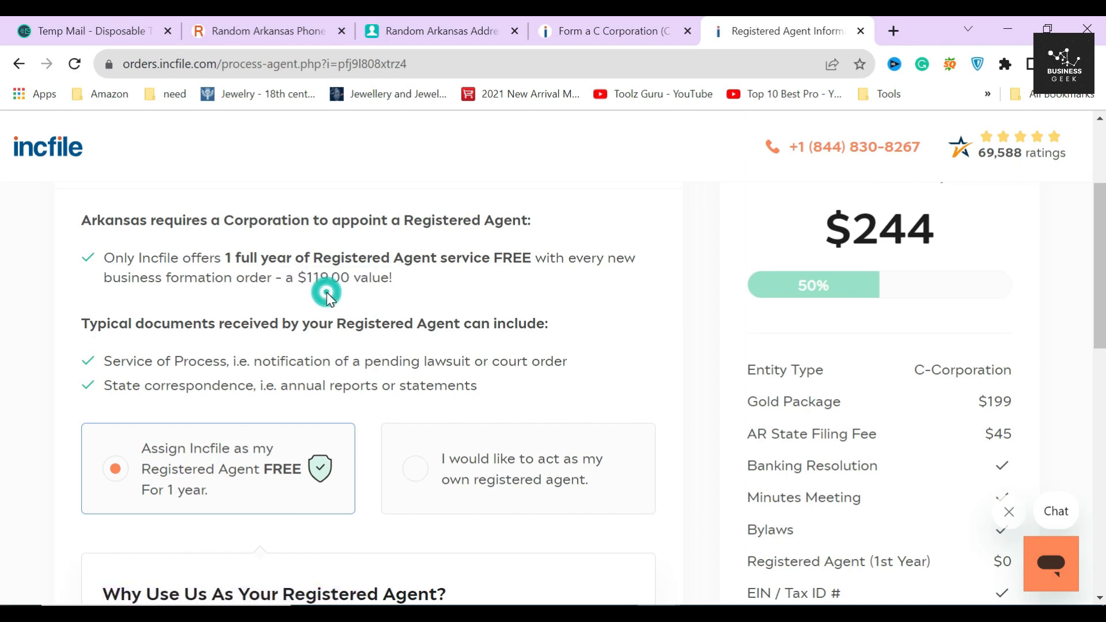
{"action": "scroll", "coordinate": [331, 295], "scroll_direction": "down", "scroll_amount": 10}
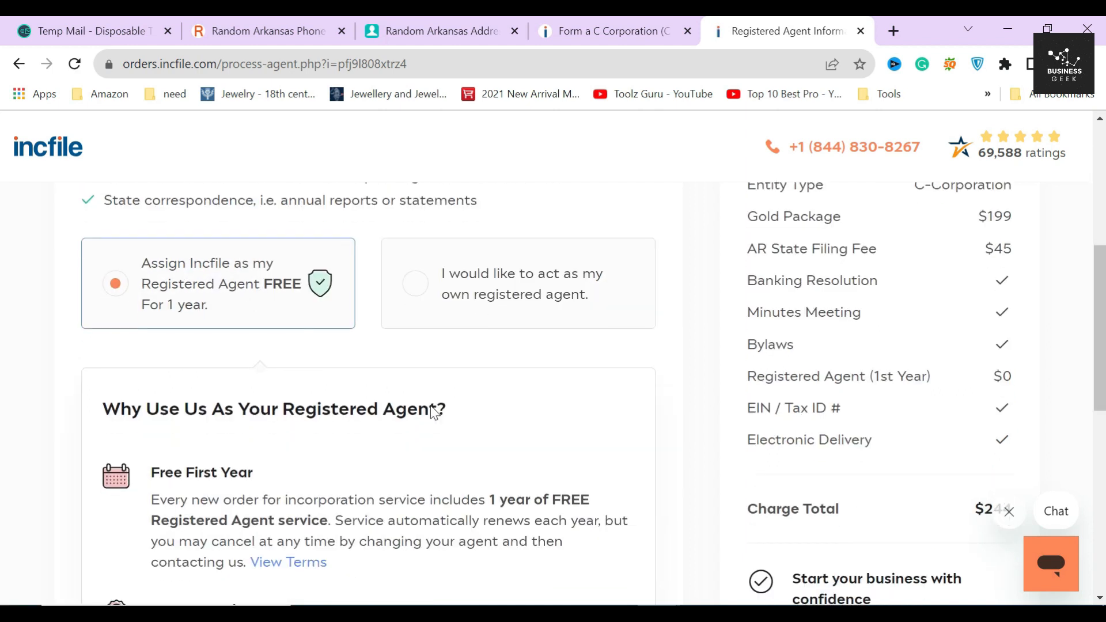
{"action": "left_click", "coordinate": [596, 518]}
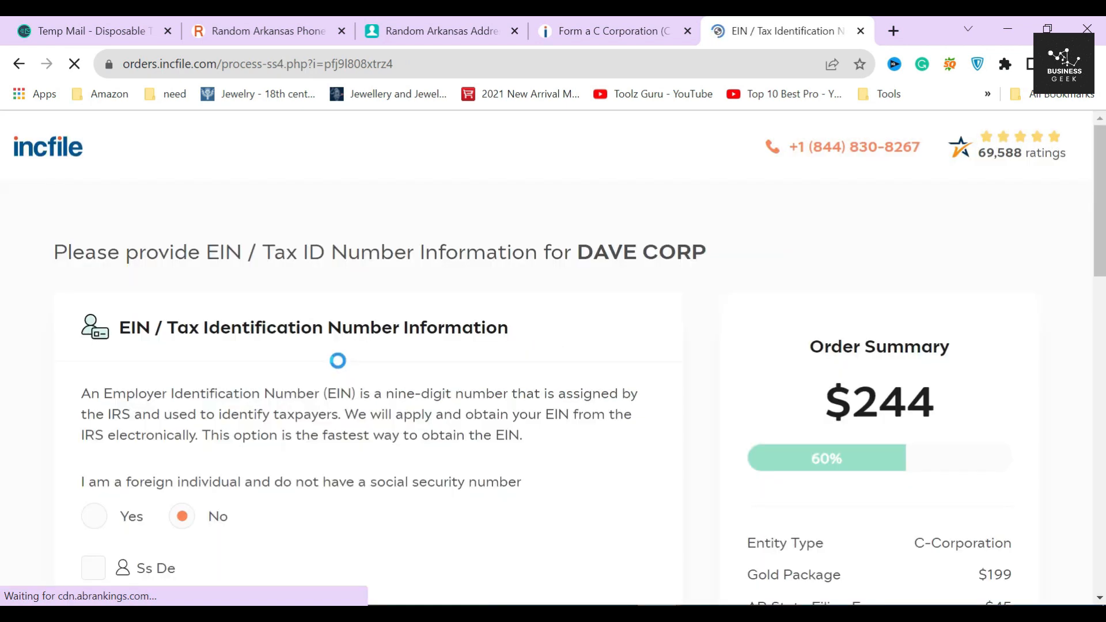
{"action": "left_click_drag", "start_coordinate": [115, 328], "coordinate": [549, 352]}
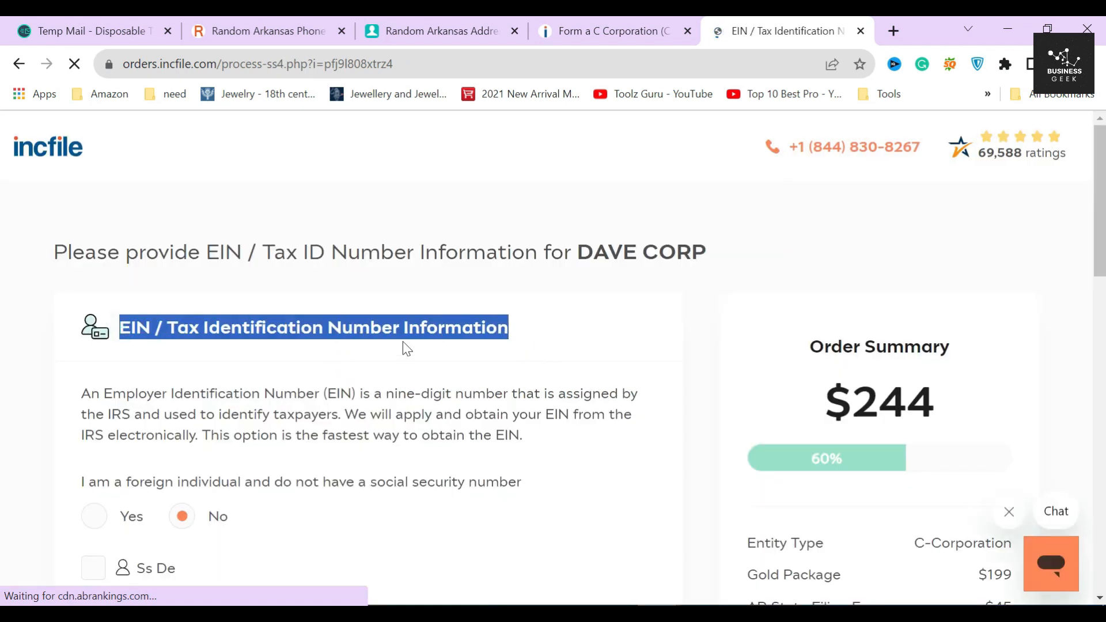
{"action": "left_click", "coordinate": [343, 375]}
{"action": "left_click_drag", "start_coordinate": [80, 393], "coordinate": [392, 399]}
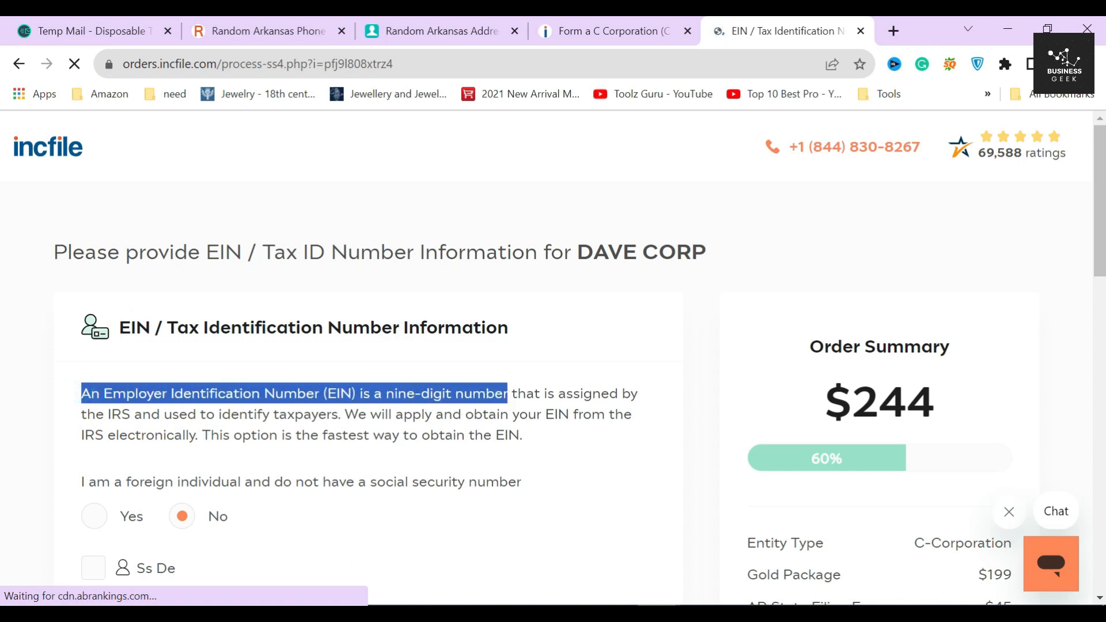
{"action": "left_click", "coordinate": [412, 394]}
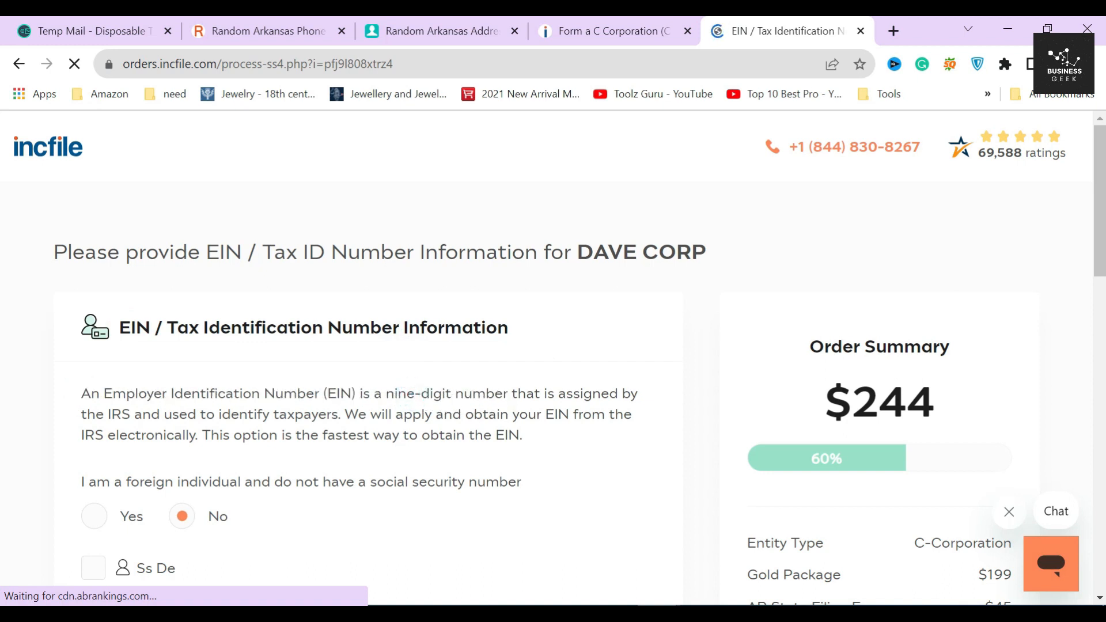
{"action": "left_click_drag", "start_coordinate": [105, 414], "coordinate": [263, 414]}
{"action": "scroll", "coordinate": [262, 414], "scroll_direction": "down", "scroll_amount": 1}
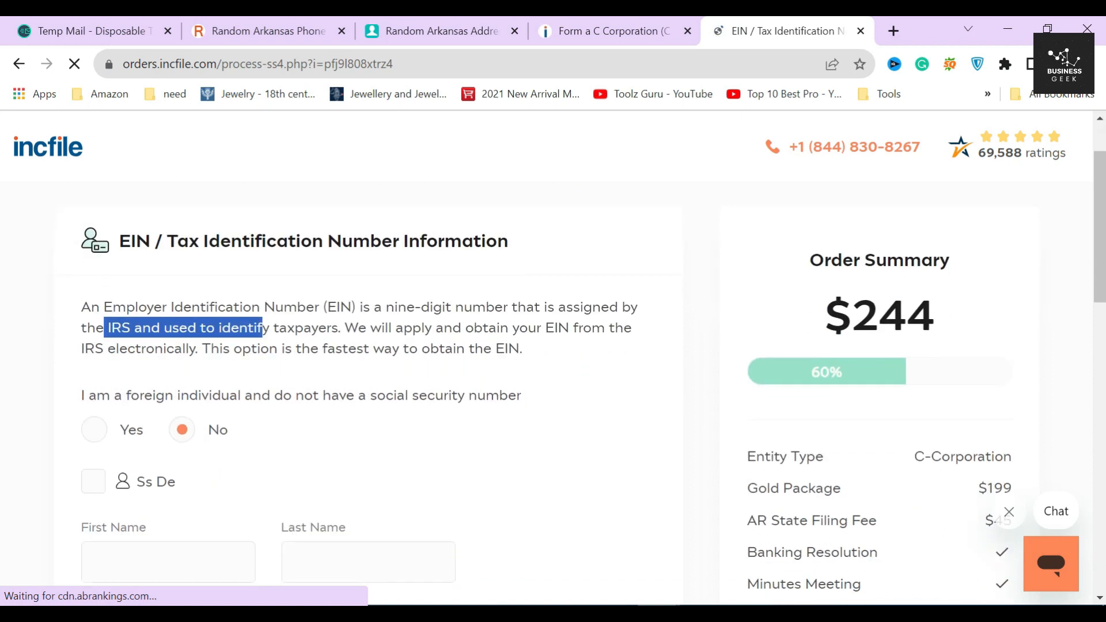
{"action": "left_click", "coordinate": [340, 359]}
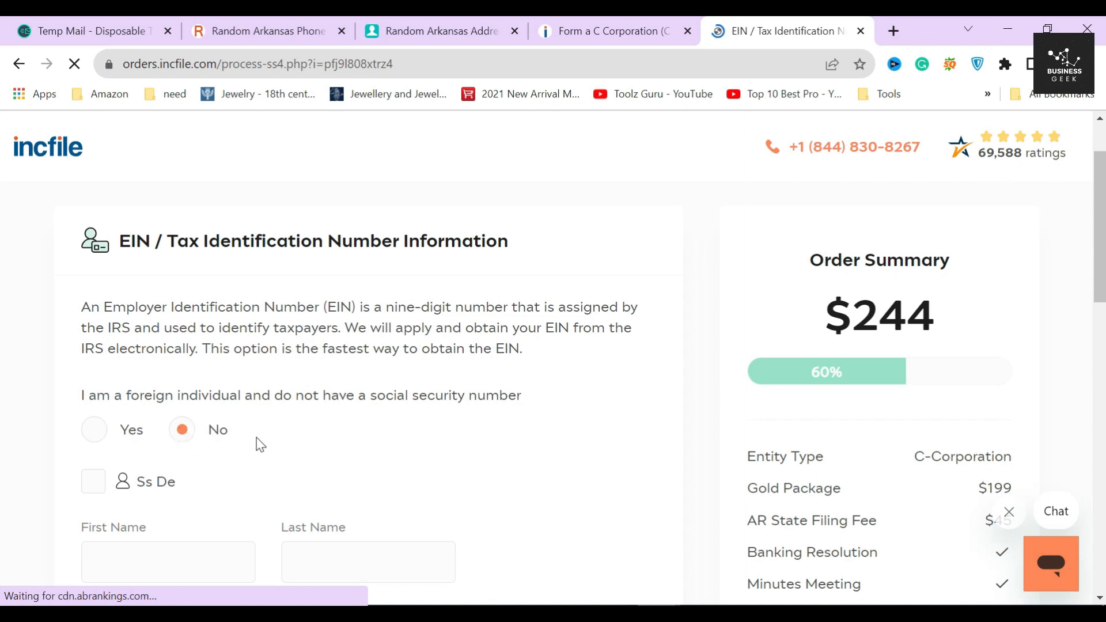
{"action": "left_click", "coordinate": [96, 431]}
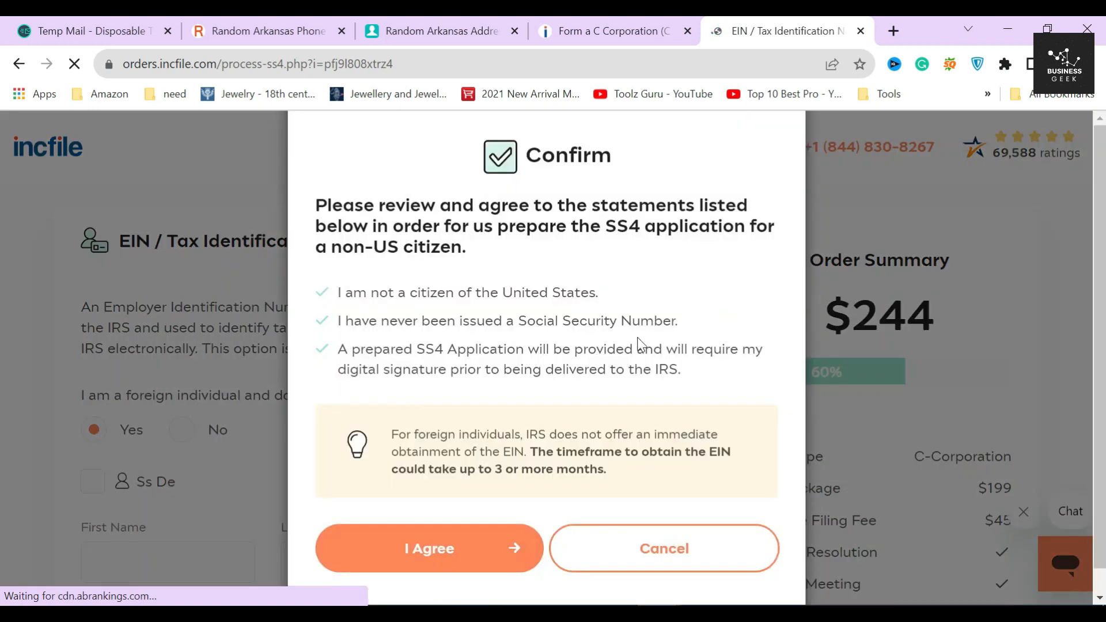
{"action": "left_click", "coordinate": [484, 253]}
{"action": "left_click_drag", "start_coordinate": [617, 228], "coordinate": [722, 229]}
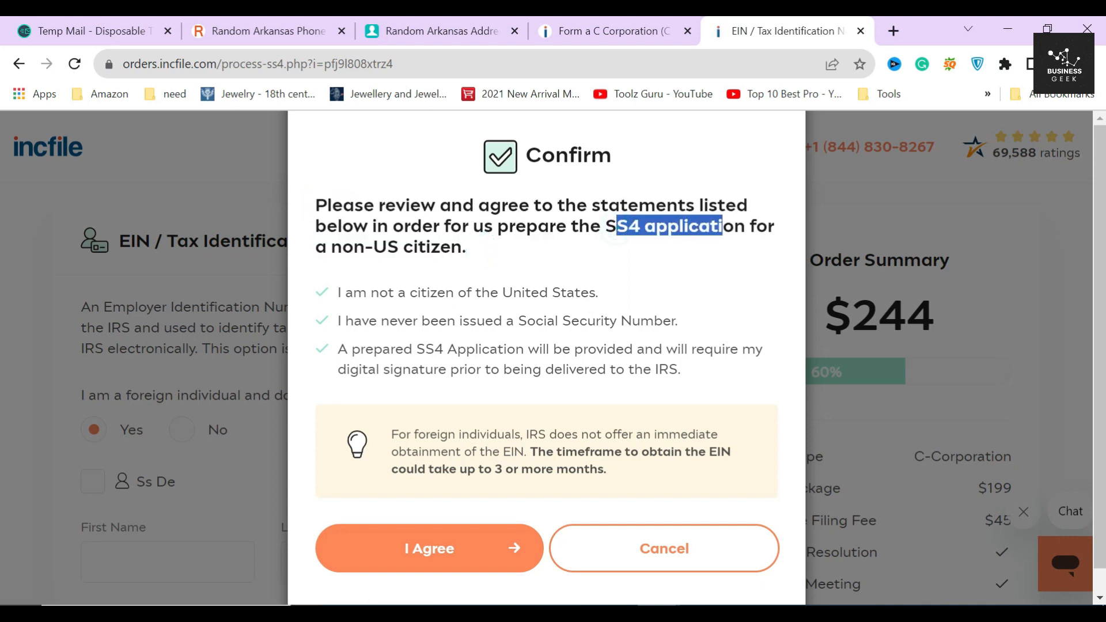
{"action": "left_click", "coordinate": [662, 247]}
{"action": "scroll", "coordinate": [322, 268], "scroll_direction": "down", "scroll_amount": 1}
{"action": "left_click", "coordinate": [319, 265]}
{"action": "left_click", "coordinate": [314, 290]}
{"action": "left_click", "coordinate": [321, 339]}
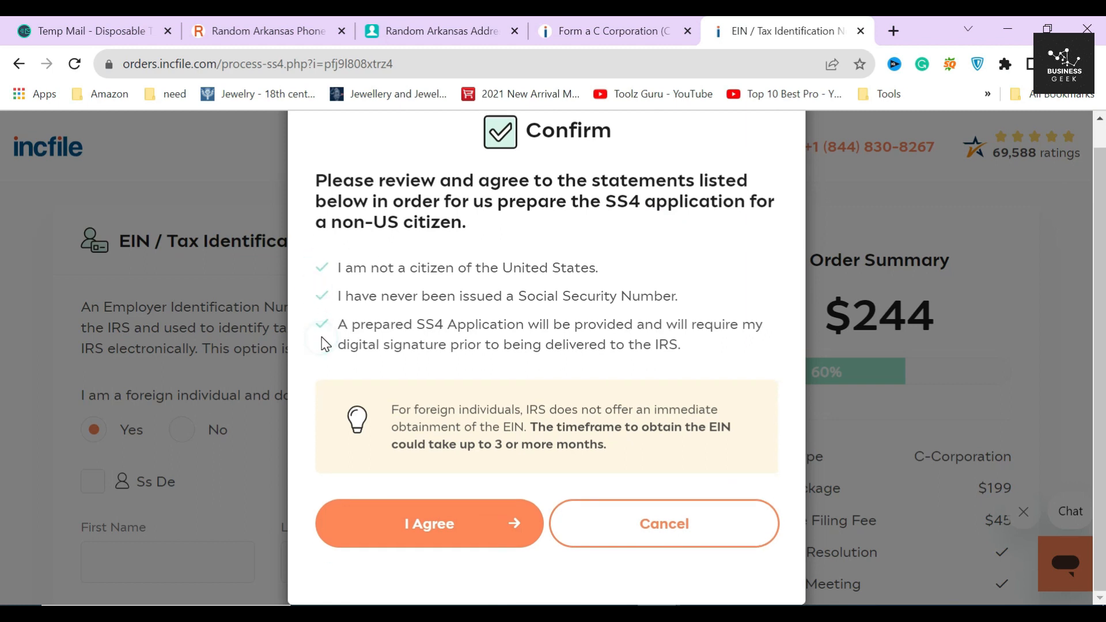
{"action": "left_click", "coordinate": [405, 322]}
{"action": "left_click_drag", "start_coordinate": [412, 324], "coordinate": [539, 325]}
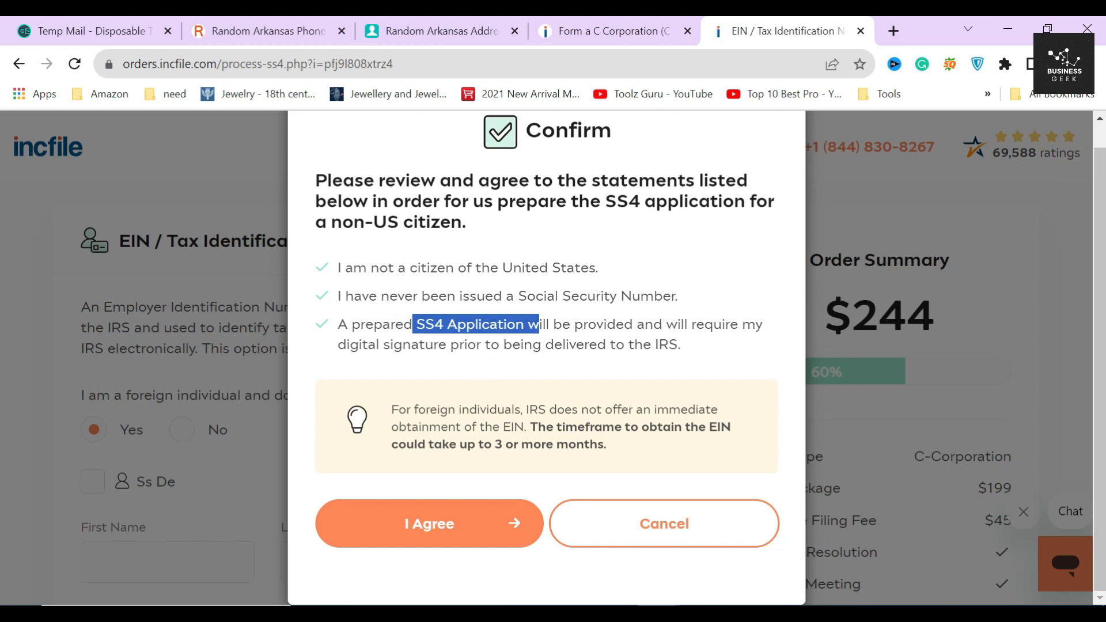
{"action": "left_click", "coordinate": [476, 360]}
{"action": "left_click_drag", "start_coordinate": [391, 410], "coordinate": [612, 445]}
{"action": "left_click", "coordinate": [618, 439]}
Step: Keep No on the non-US statements, fill the applicant from the first shareholder, and enter the SSN
{"action": "left_click", "coordinate": [663, 521]}
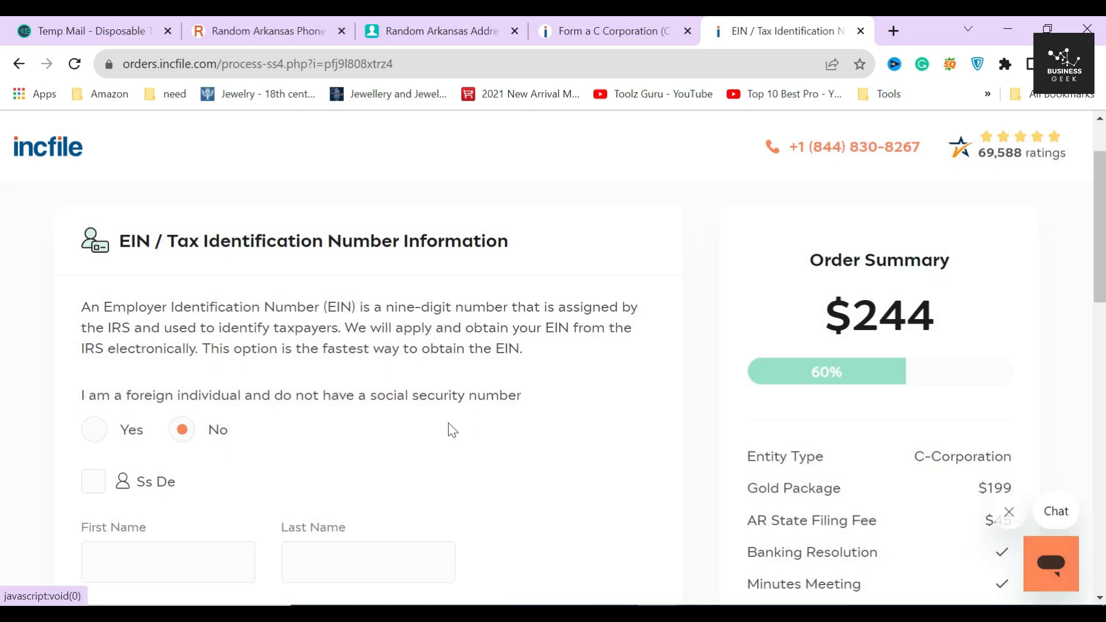
{"action": "scroll", "coordinate": [242, 449], "scroll_direction": "down", "scroll_amount": 3}
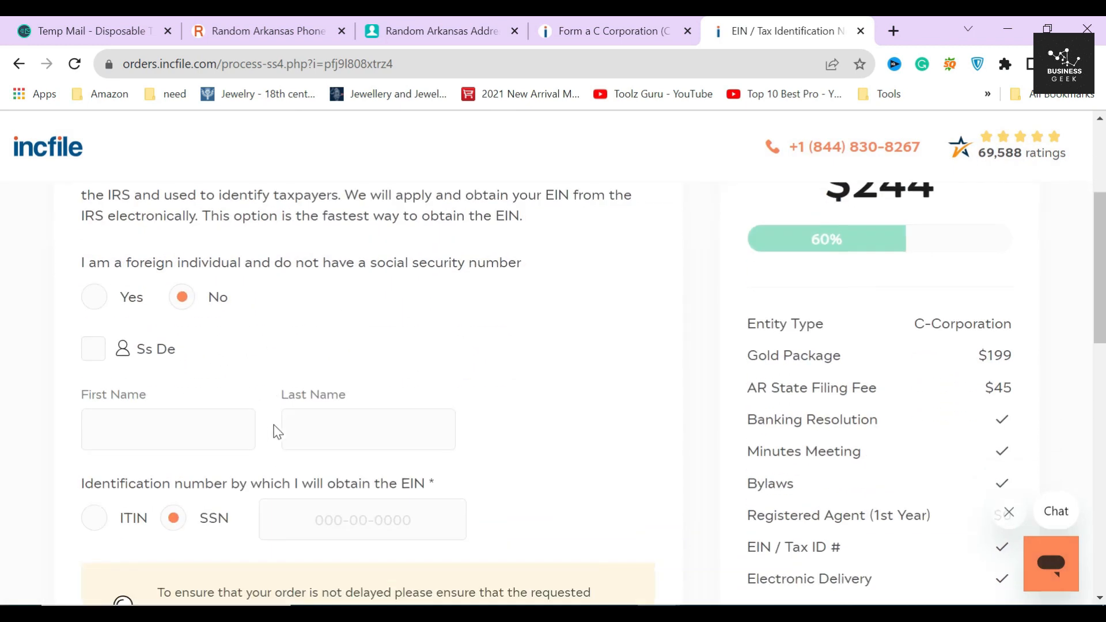
{"action": "left_click", "coordinate": [93, 311]}
{"action": "scroll", "coordinate": [201, 346], "scroll_direction": "down", "scroll_amount": 1}
{"action": "left_click", "coordinate": [329, 390]}
{"action": "type", "text": "234345434"}
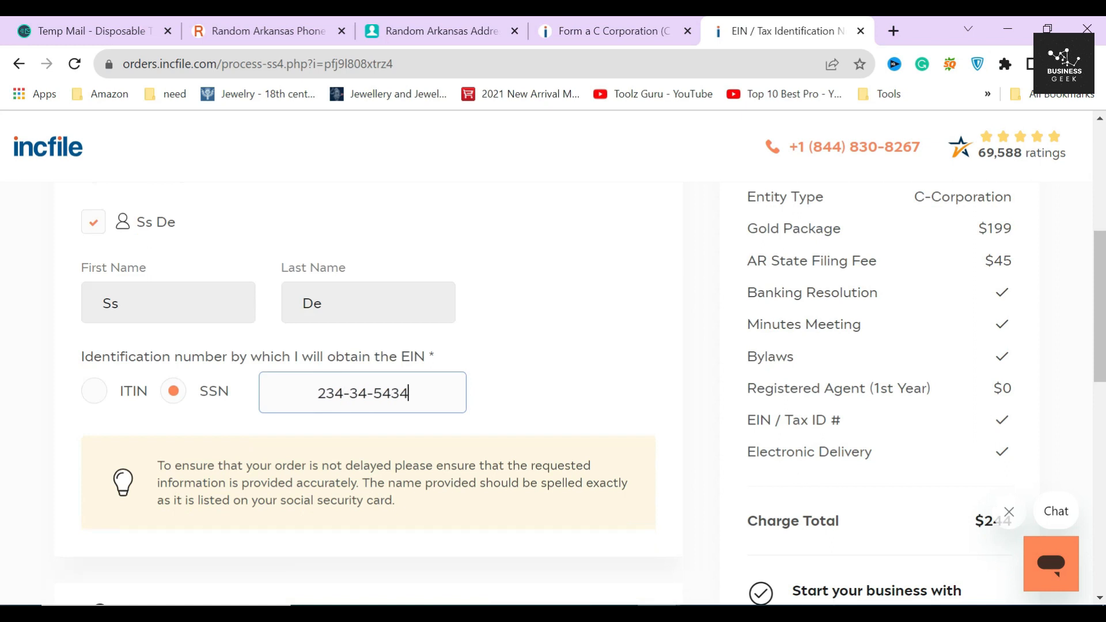
{"action": "left_click", "coordinate": [522, 397]}
Step: Fill the Physical Street Address from the listed company address and continue
{"action": "scroll", "coordinate": [509, 422], "scroll_direction": "down", "scroll_amount": 2}
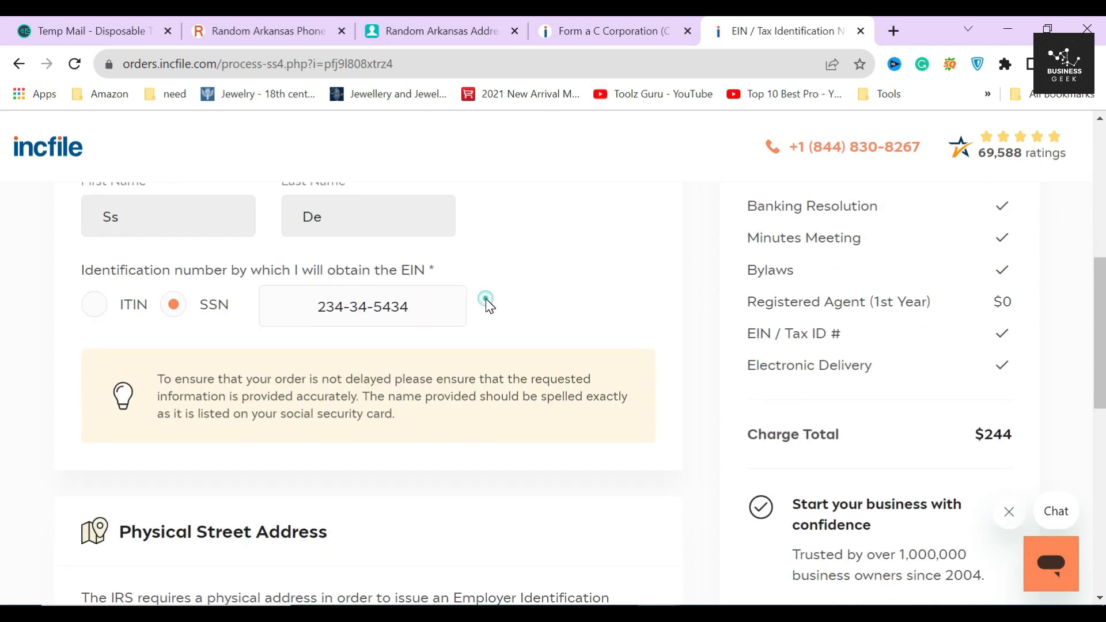
{"action": "scroll", "coordinate": [483, 340], "scroll_direction": "down", "scroll_amount": 5}
{"action": "left_click_drag", "start_coordinate": [123, 276], "coordinate": [327, 275]}
{"action": "left_click", "coordinate": [382, 276]}
{"action": "left_click_drag", "start_coordinate": [279, 359], "coordinate": [144, 359]}
{"action": "left_click", "coordinate": [225, 385]}
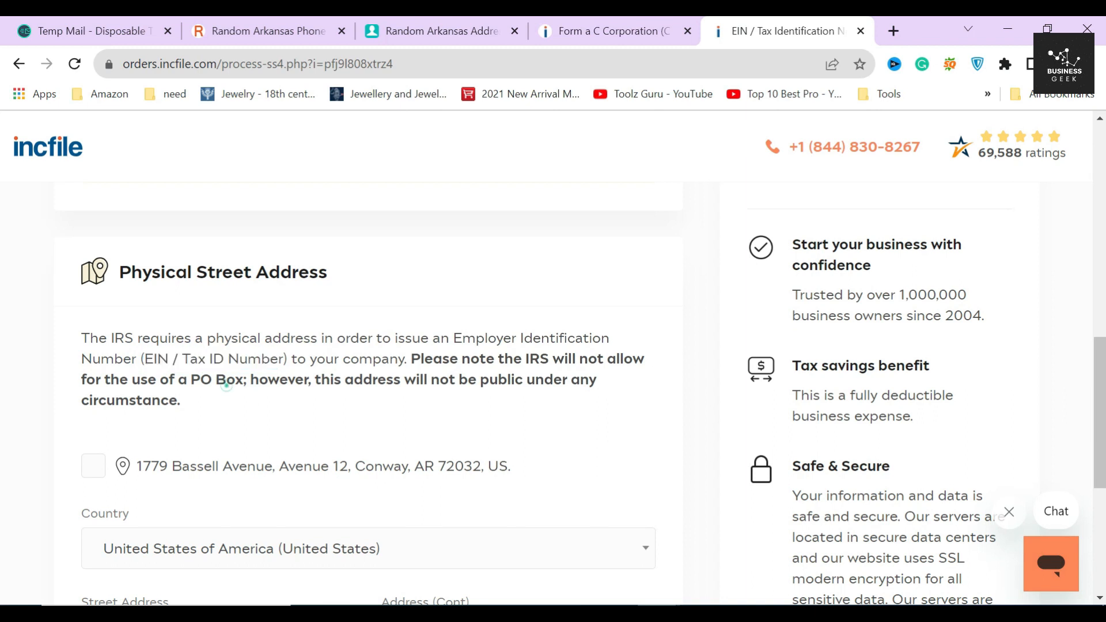
{"action": "scroll", "coordinate": [225, 385], "scroll_direction": "down", "scroll_amount": 3}
{"action": "left_click", "coordinate": [94, 299]}
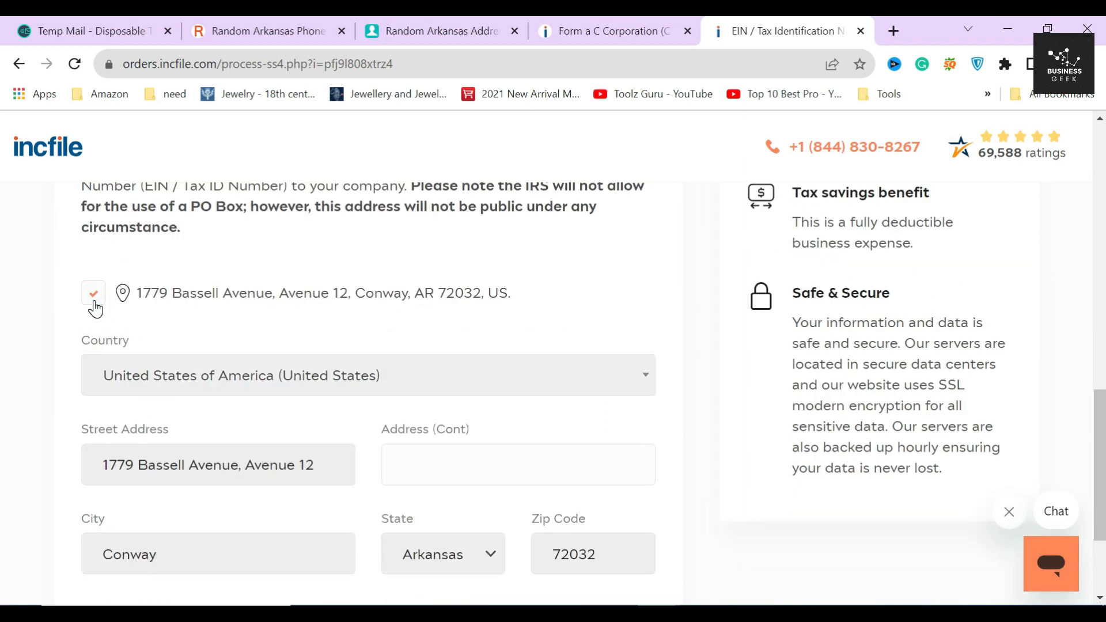
{"action": "scroll", "coordinate": [278, 410], "scroll_direction": "down", "scroll_amount": 3}
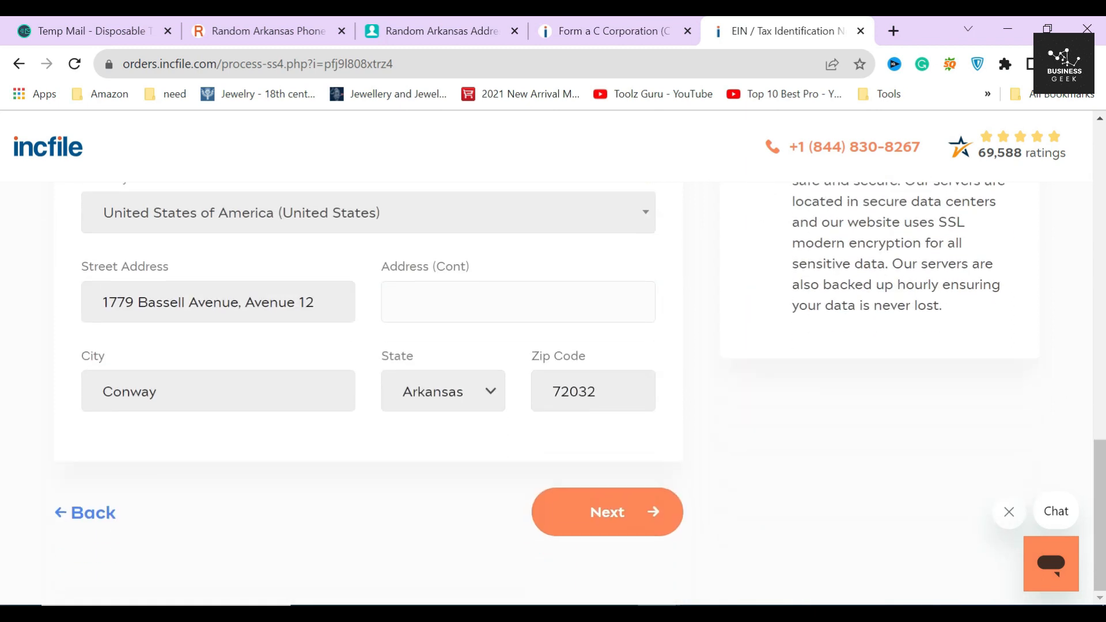
{"action": "left_click", "coordinate": [591, 511]}
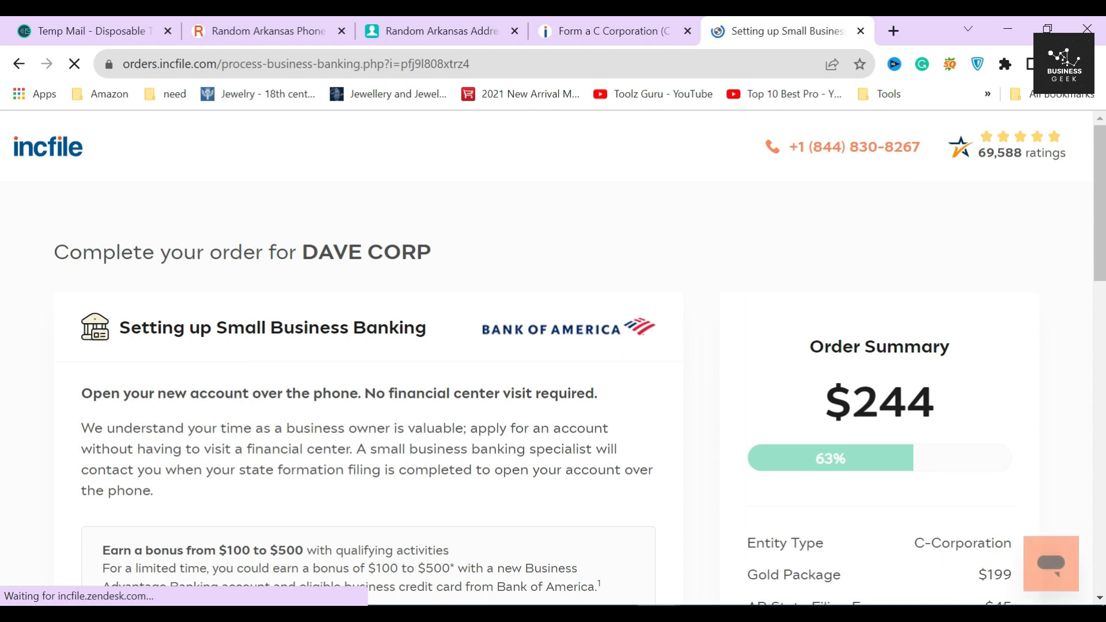
Step: Read through the Small Business Banking offer, bonus details and U.S. residence requirement
{"action": "left_click_drag", "start_coordinate": [117, 328], "coordinate": [420, 353]}
{"action": "left_click", "coordinate": [425, 372]}
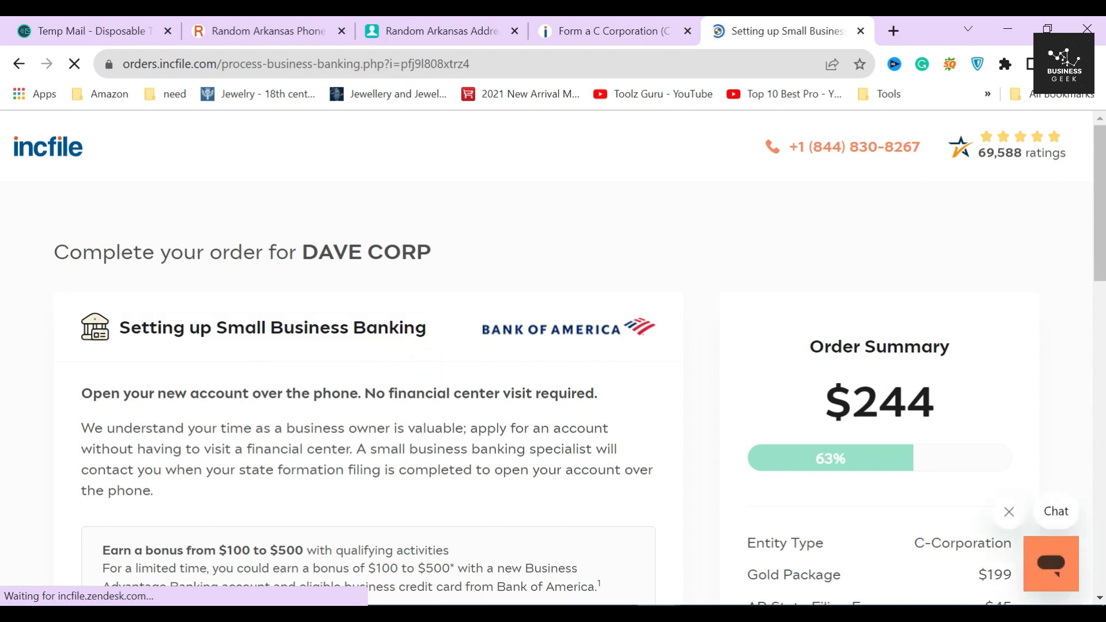
{"action": "left_click_drag", "start_coordinate": [87, 403], "coordinate": [599, 404]}
{"action": "left_click", "coordinate": [467, 410]}
{"action": "scroll", "coordinate": [467, 410], "scroll_direction": "down", "scroll_amount": 3}
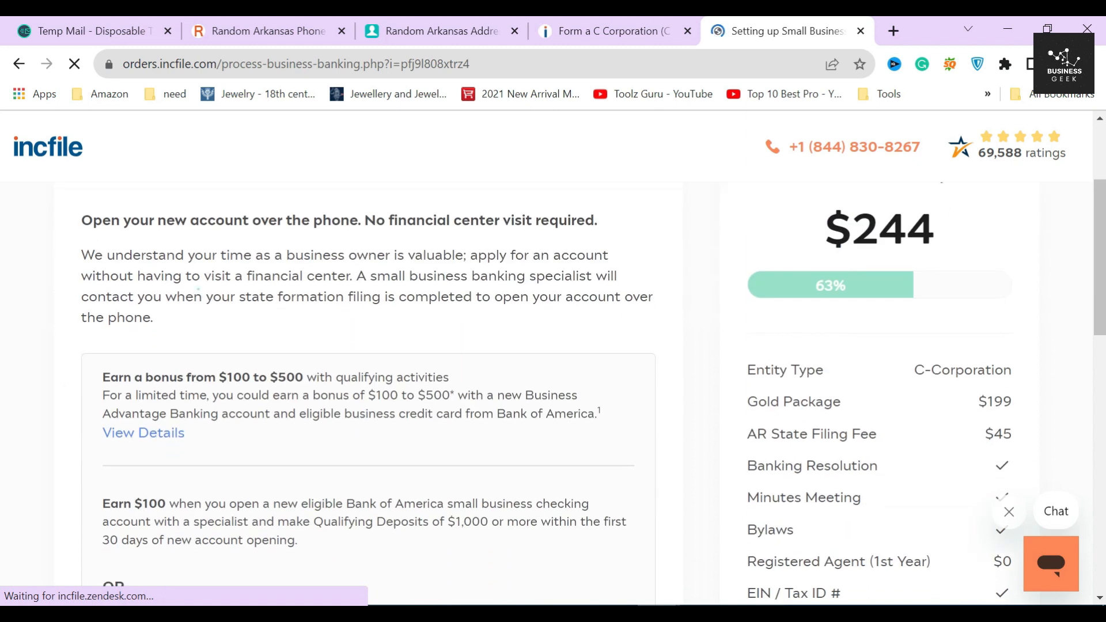
{"action": "scroll", "coordinate": [199, 291], "scroll_direction": "down", "scroll_amount": 2}
{"action": "left_click_drag", "start_coordinate": [151, 308], "coordinate": [365, 499]}
{"action": "left_click", "coordinate": [378, 463]}
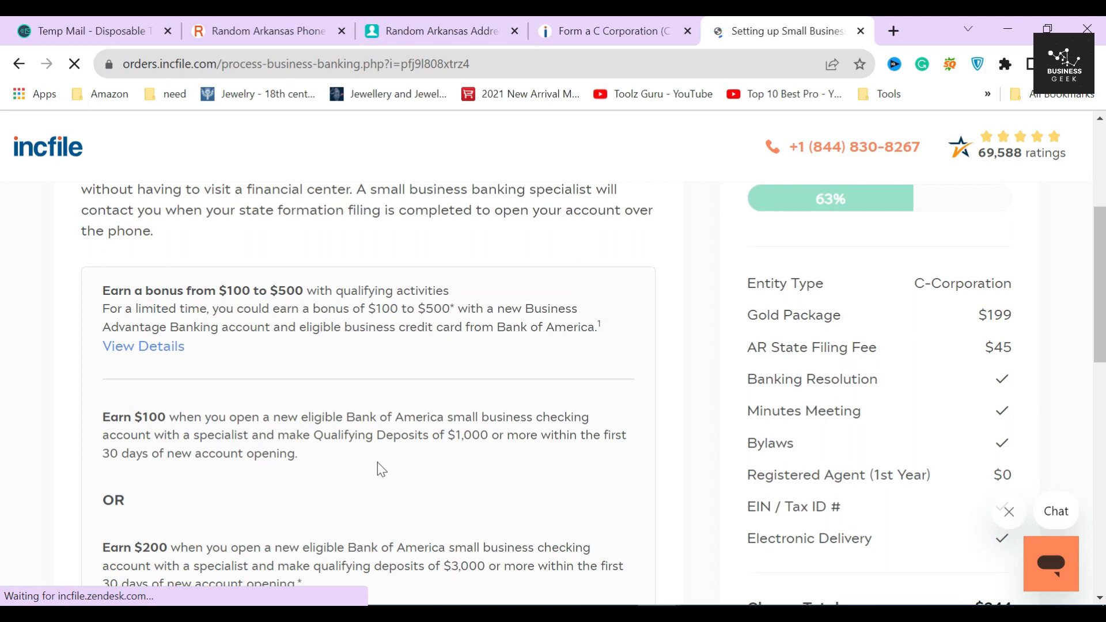
{"action": "scroll", "coordinate": [378, 462], "scroll_direction": "down", "scroll_amount": 10}
{"action": "left_click_drag", "start_coordinate": [75, 333], "coordinate": [356, 373]}
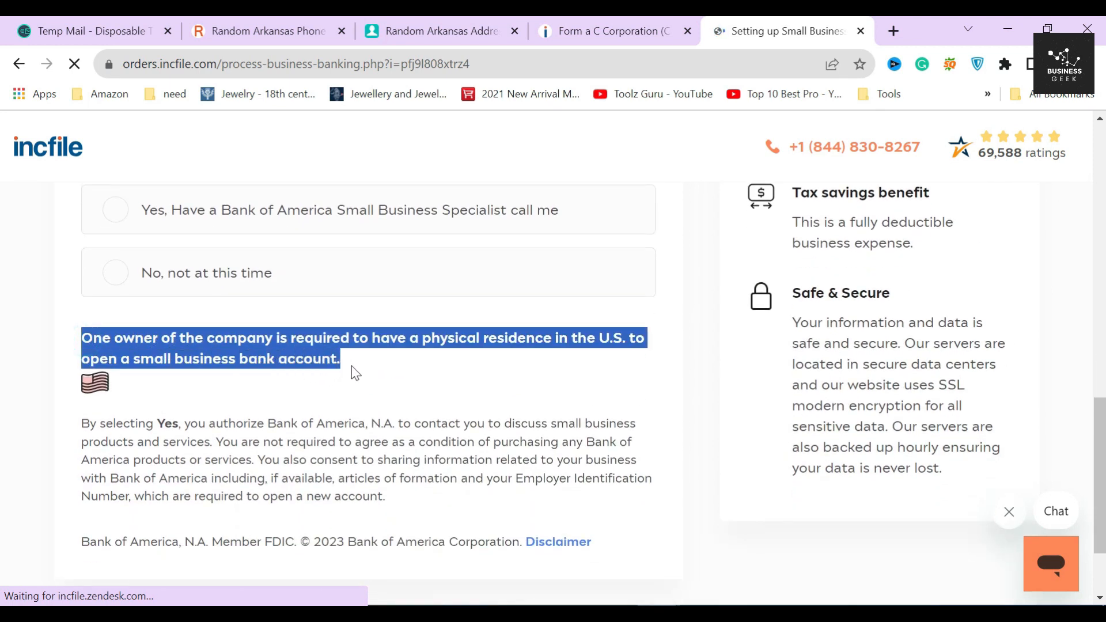
{"action": "left_click", "coordinate": [356, 373]}
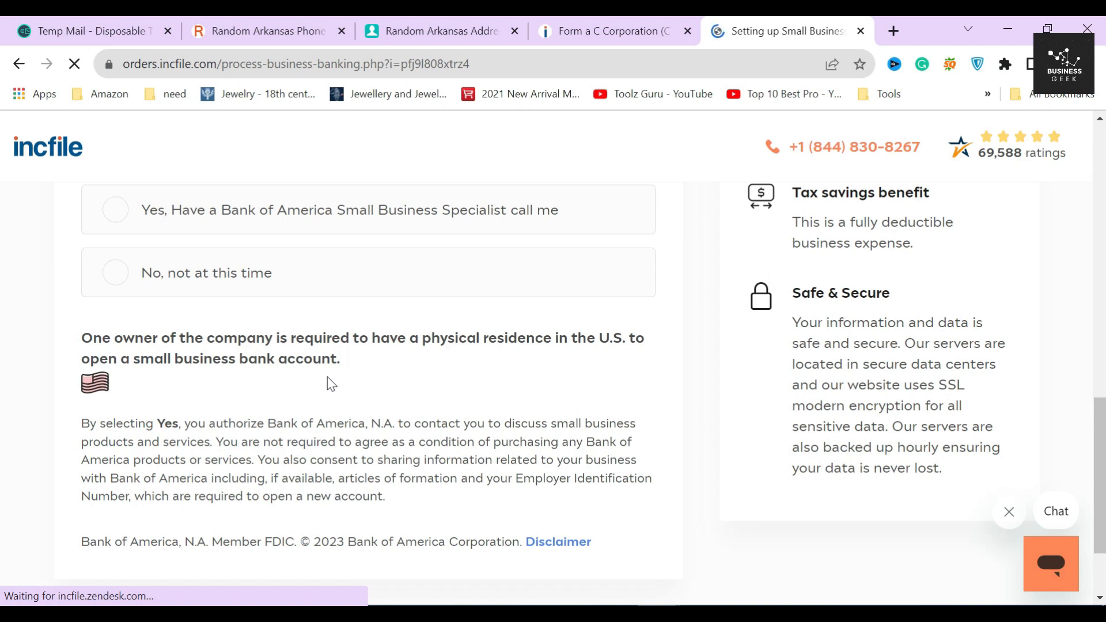
{"action": "left_click_drag", "start_coordinate": [81, 337], "coordinate": [343, 381]}
{"action": "left_click", "coordinate": [342, 381]}
Step: Choose 'No, not at this time' for the Bank of America call and submit
{"action": "left_click", "coordinate": [216, 276]}
{"action": "scroll", "coordinate": [400, 369], "scroll_direction": "down", "scroll_amount": 2}
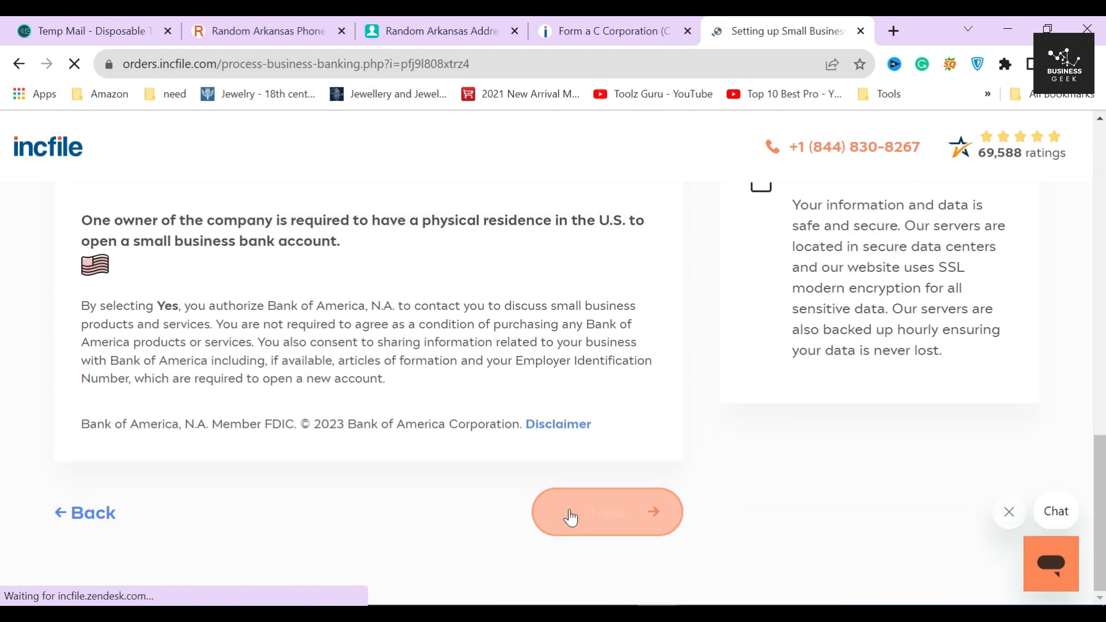
{"action": "left_click", "coordinate": [570, 510]}
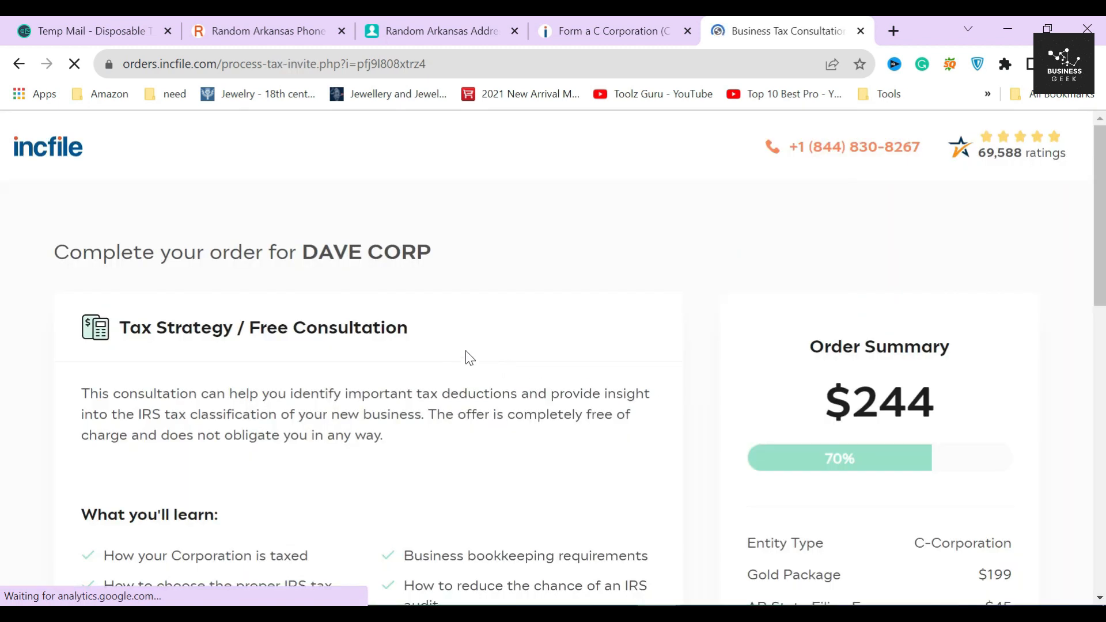
Step: Opt in to the free Business Tax Consultation and continue to Business Licenses and Permits
{"action": "left_click_drag", "start_coordinate": [119, 327], "coordinate": [409, 328]}
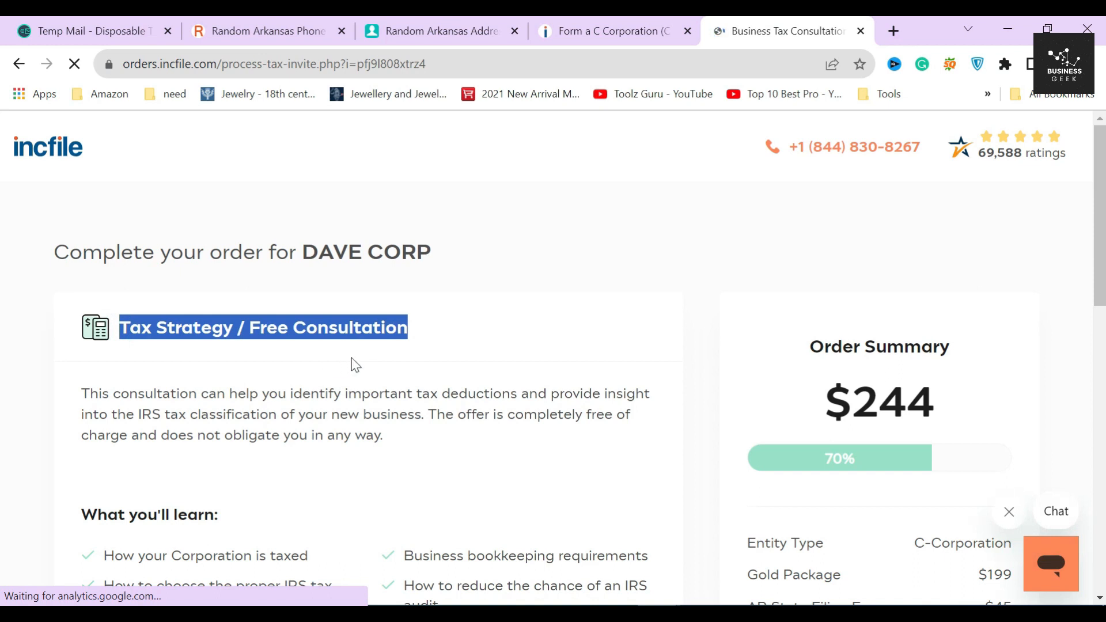
{"action": "scroll", "coordinate": [360, 369], "scroll_direction": "down", "scroll_amount": 5}
{"action": "left_click", "coordinate": [489, 403]}
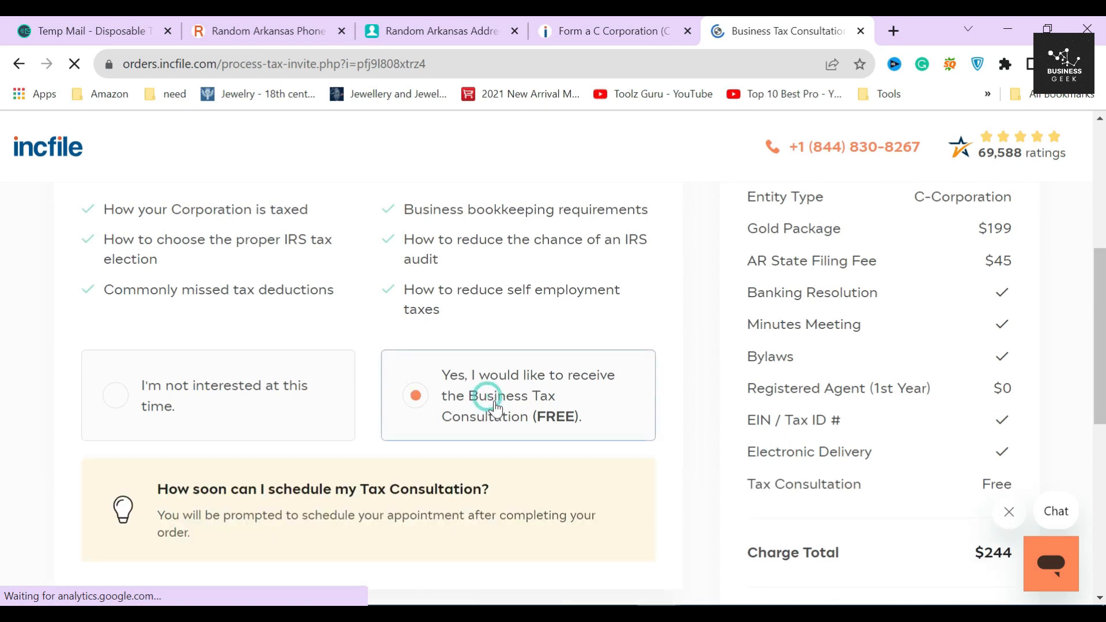
{"action": "scroll", "coordinate": [493, 407], "scroll_direction": "up", "scroll_amount": 2}
{"action": "left_click_drag", "start_coordinate": [104, 290], "coordinate": [465, 410]}
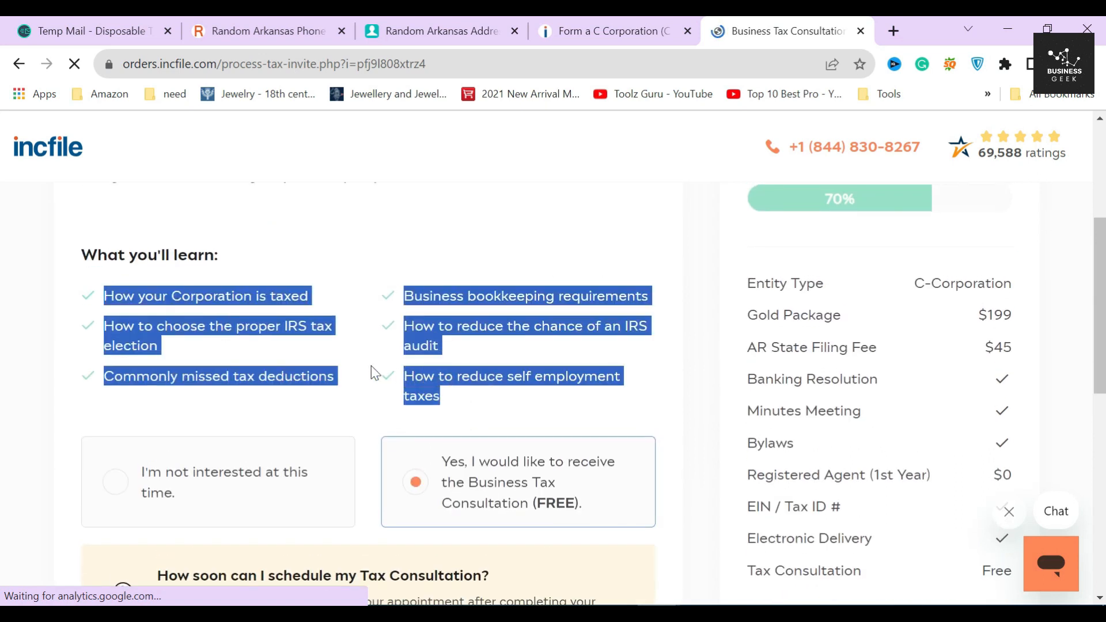
{"action": "left_click", "coordinate": [99, 299]}
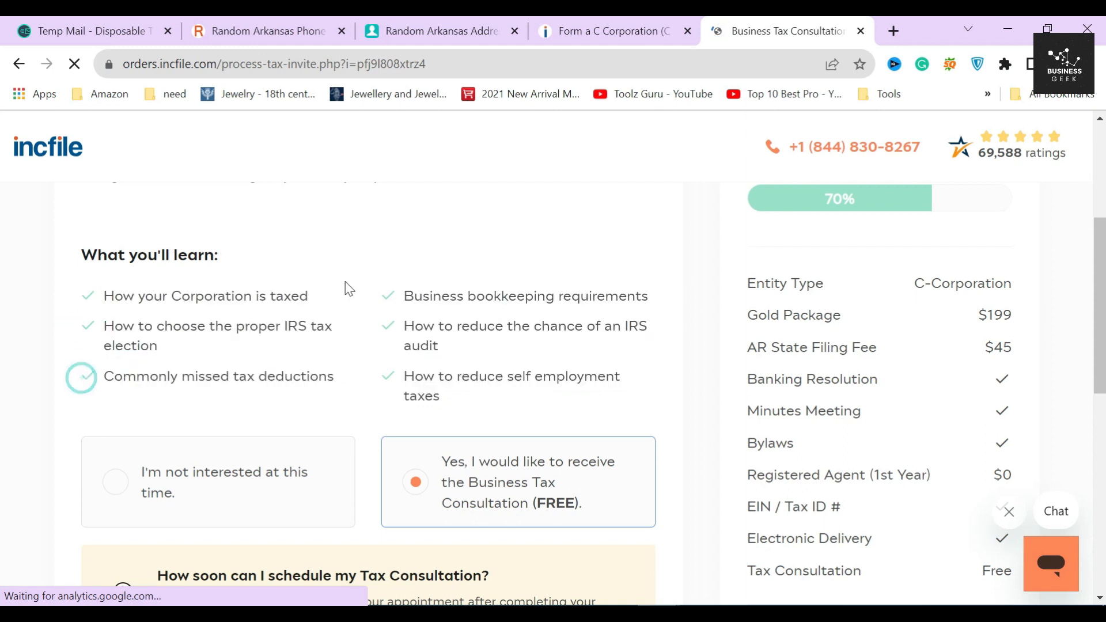
{"action": "scroll", "coordinate": [403, 369], "scroll_direction": "down", "scroll_amount": 4}
{"action": "left_click", "coordinate": [576, 473]}
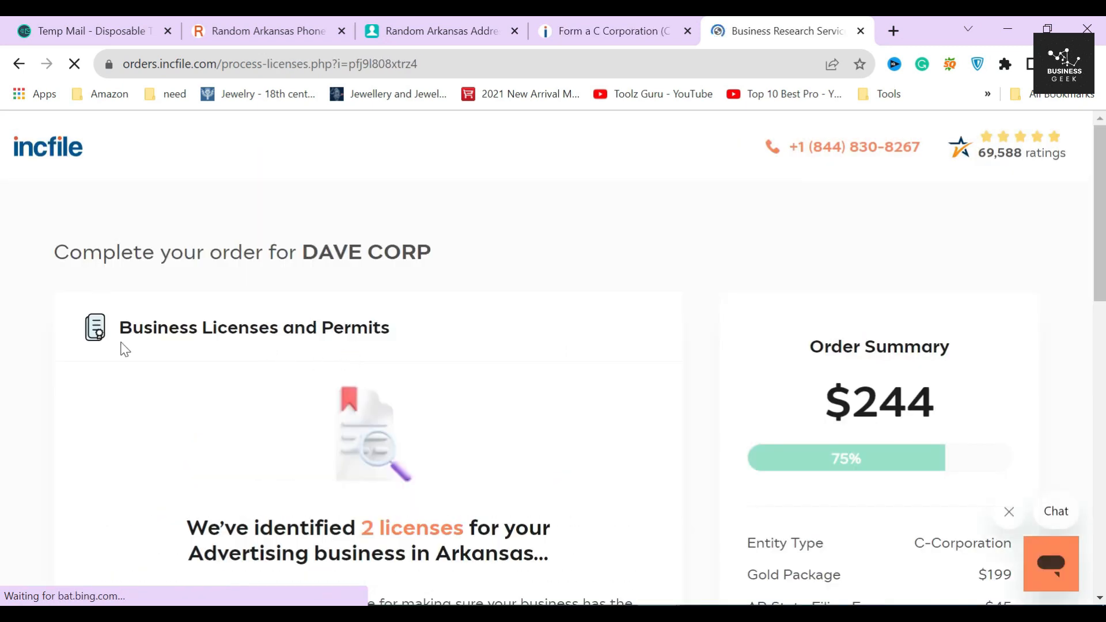
{"action": "left_click_drag", "start_coordinate": [121, 342], "coordinate": [413, 334]}
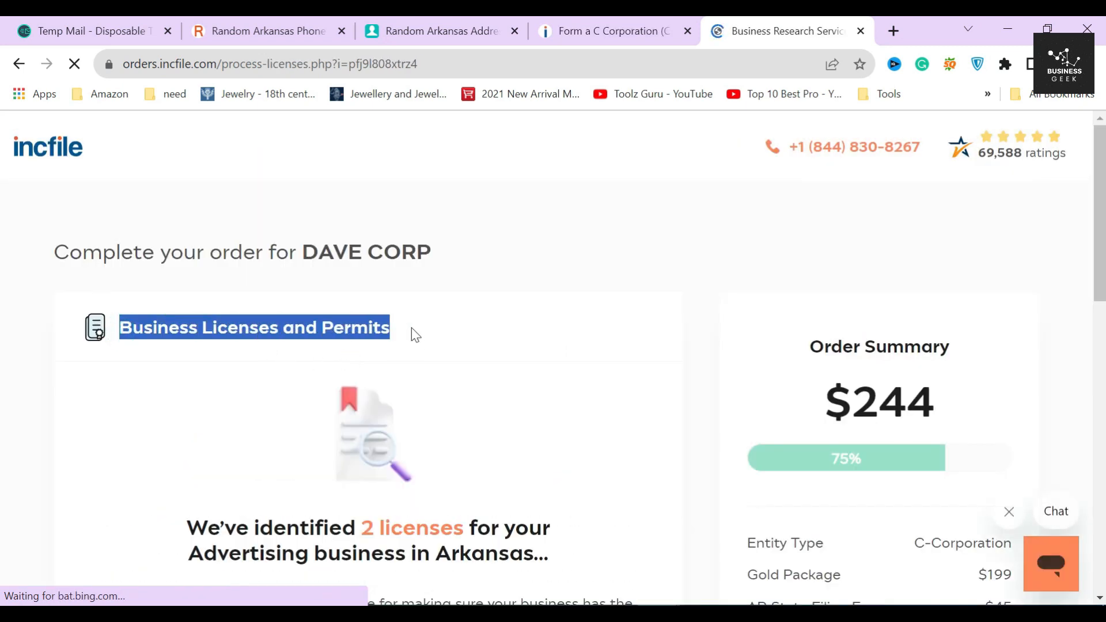
Step: Review the 2 identified licenses and select the $99 'Yes, identify all licenses' package
{"action": "left_click", "coordinate": [291, 358]}
{"action": "scroll", "coordinate": [297, 354], "scroll_direction": "down", "scroll_amount": 4}
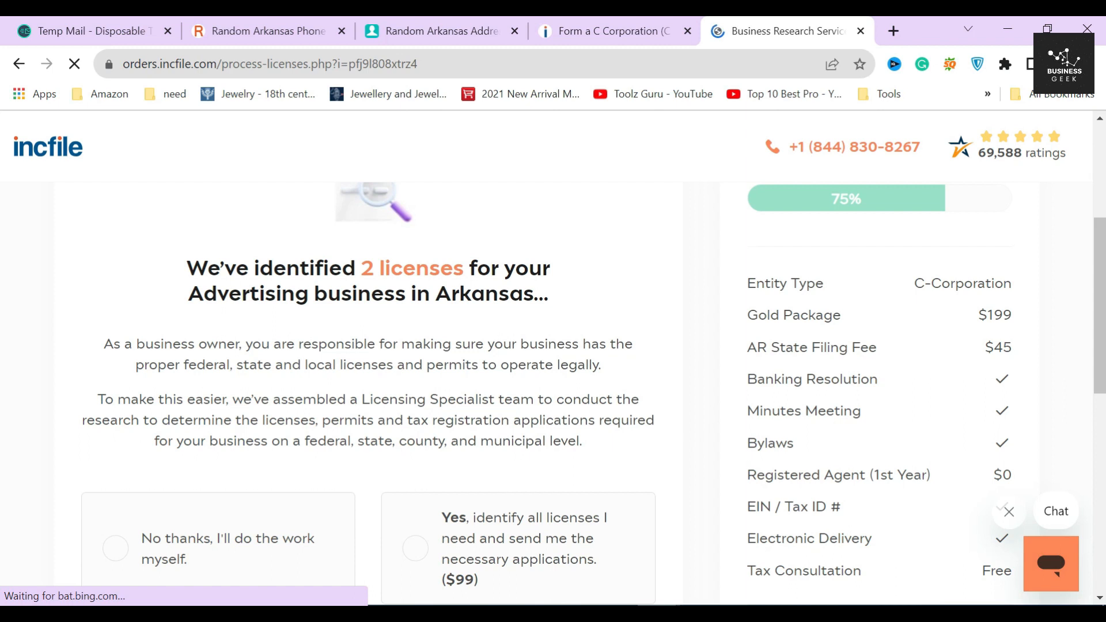
{"action": "left_click_drag", "start_coordinate": [168, 279], "coordinate": [545, 328]}
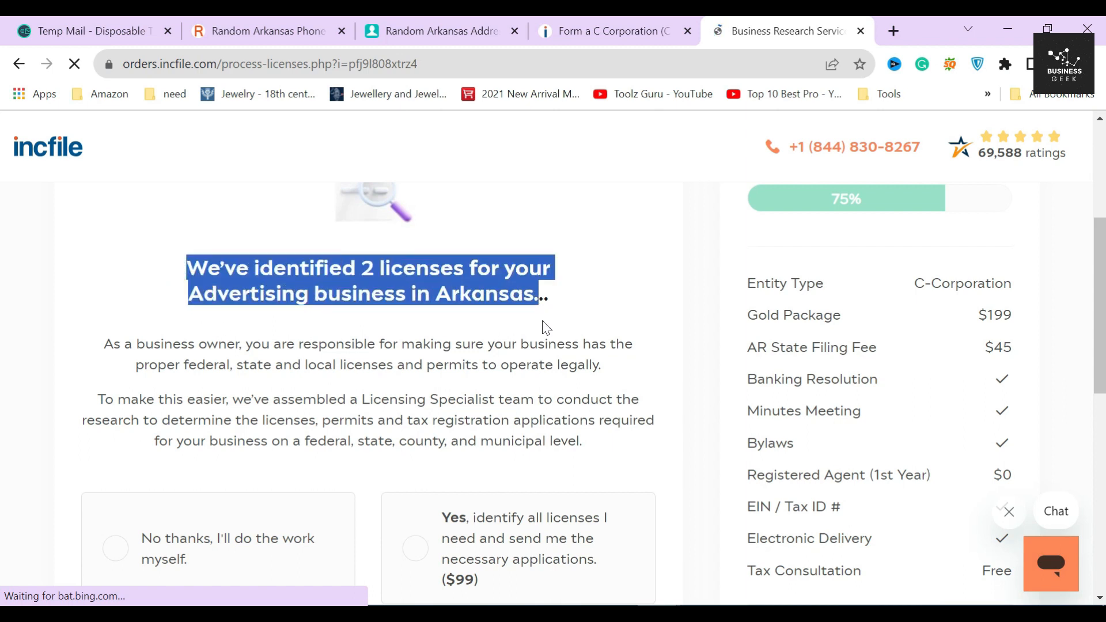
{"action": "left_click", "coordinate": [486, 321]}
{"action": "left_click_drag", "start_coordinate": [363, 267], "coordinate": [469, 268]}
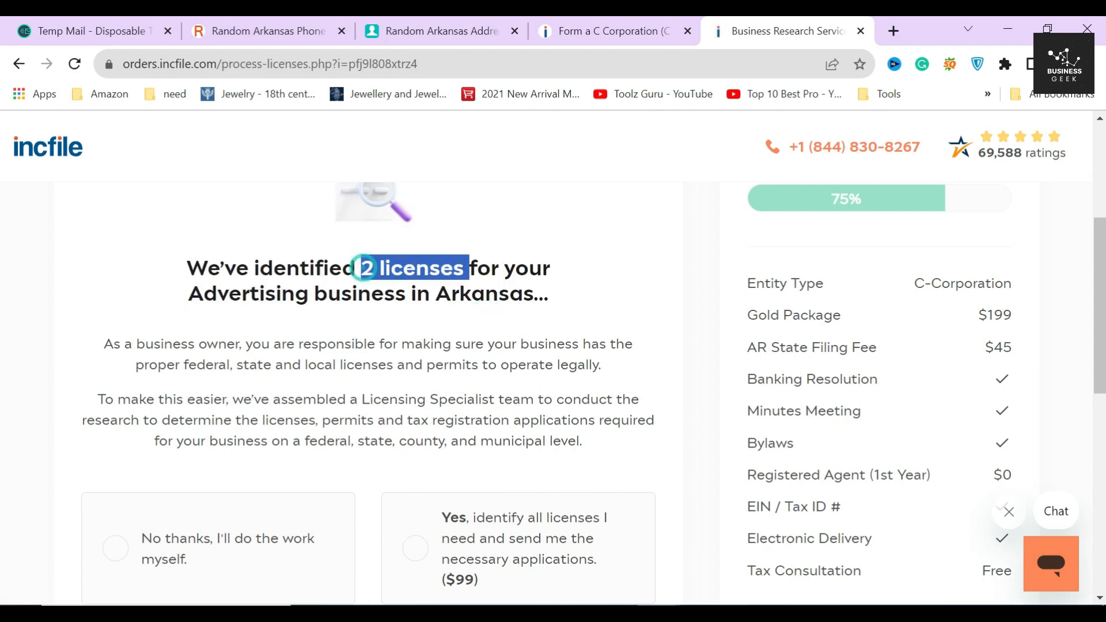
{"action": "left_click", "coordinate": [422, 287]}
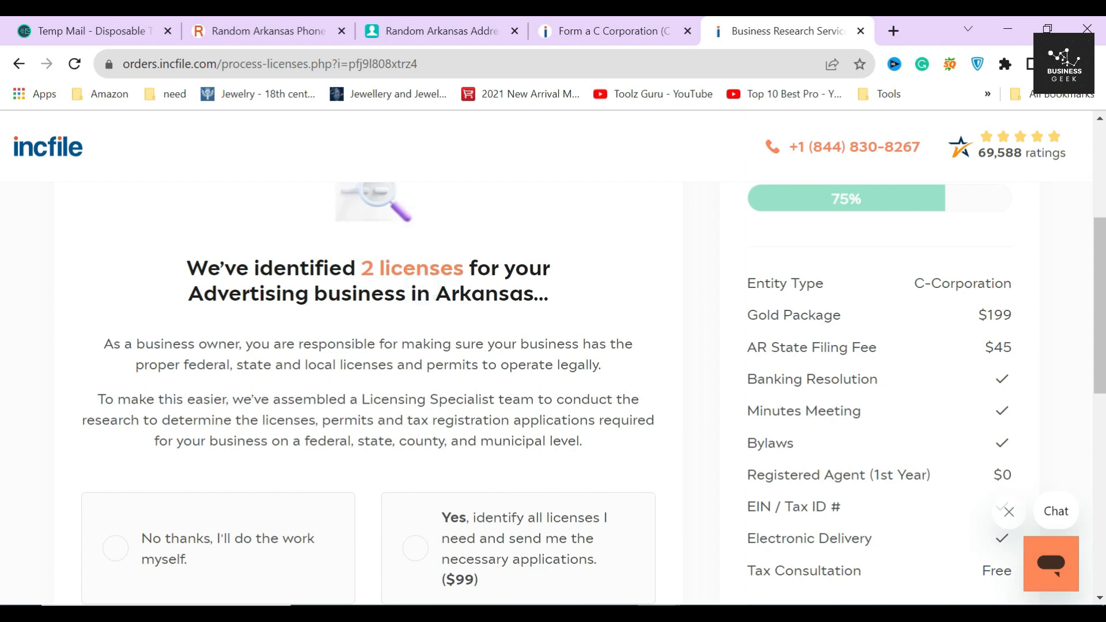
{"action": "scroll", "coordinate": [498, 377], "scroll_direction": "down", "scroll_amount": 2}
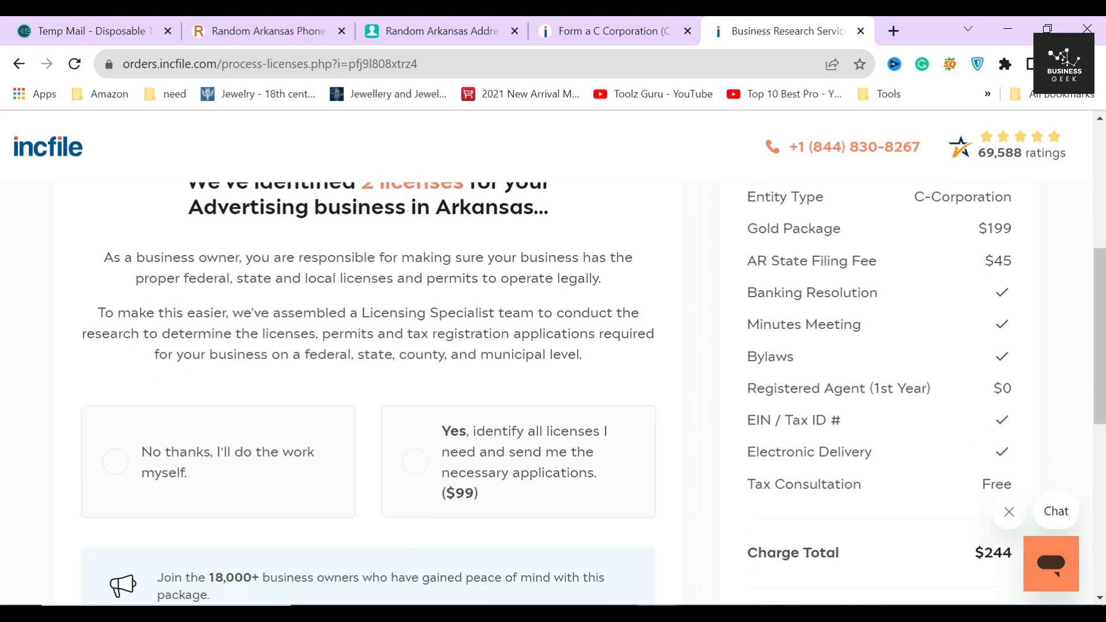
{"action": "left_click_drag", "start_coordinate": [442, 494], "coordinate": [492, 501]}
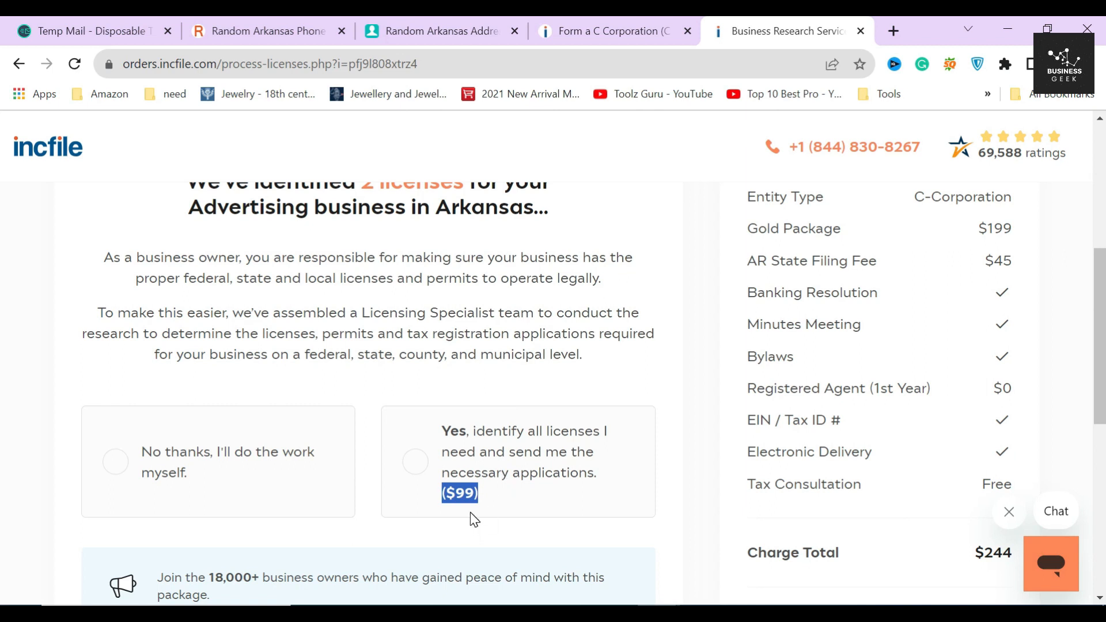
{"action": "left_click", "coordinate": [464, 461]}
Step: Step through the research Street Address, Address (Cont), City and Zip Code fields
{"action": "scroll", "coordinate": [498, 461], "scroll_direction": "down", "scroll_amount": 4}
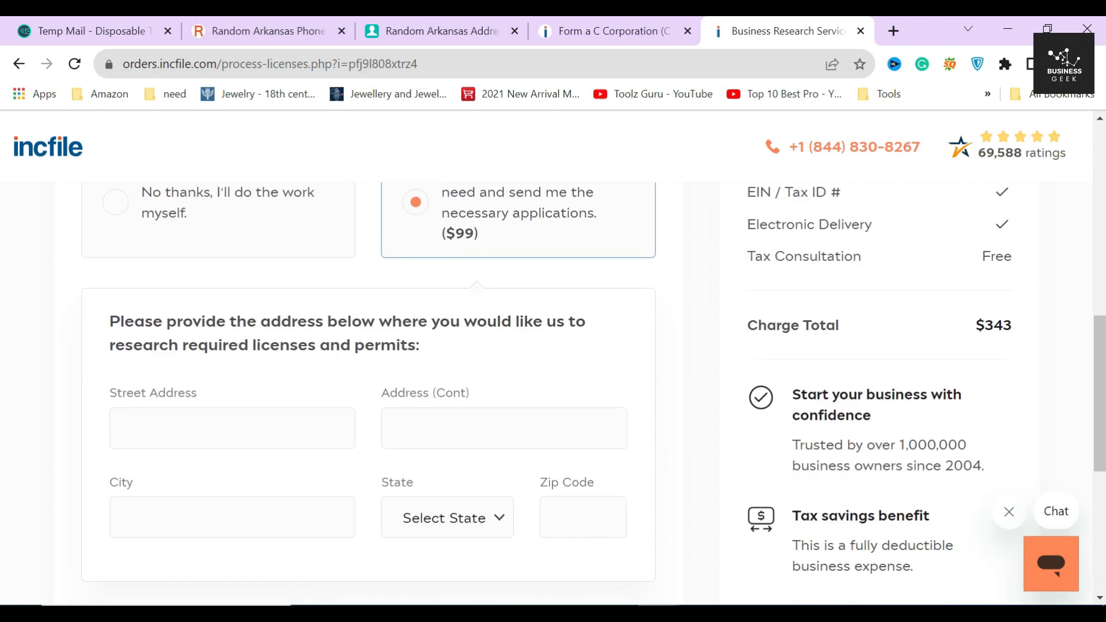
{"action": "scroll", "coordinate": [427, 337], "scroll_direction": "down", "scroll_amount": 2}
{"action": "scroll", "coordinate": [431, 339], "scroll_direction": "up", "scroll_amount": 2}
{"action": "scroll", "coordinate": [445, 326], "scroll_direction": "up", "scroll_amount": 2}
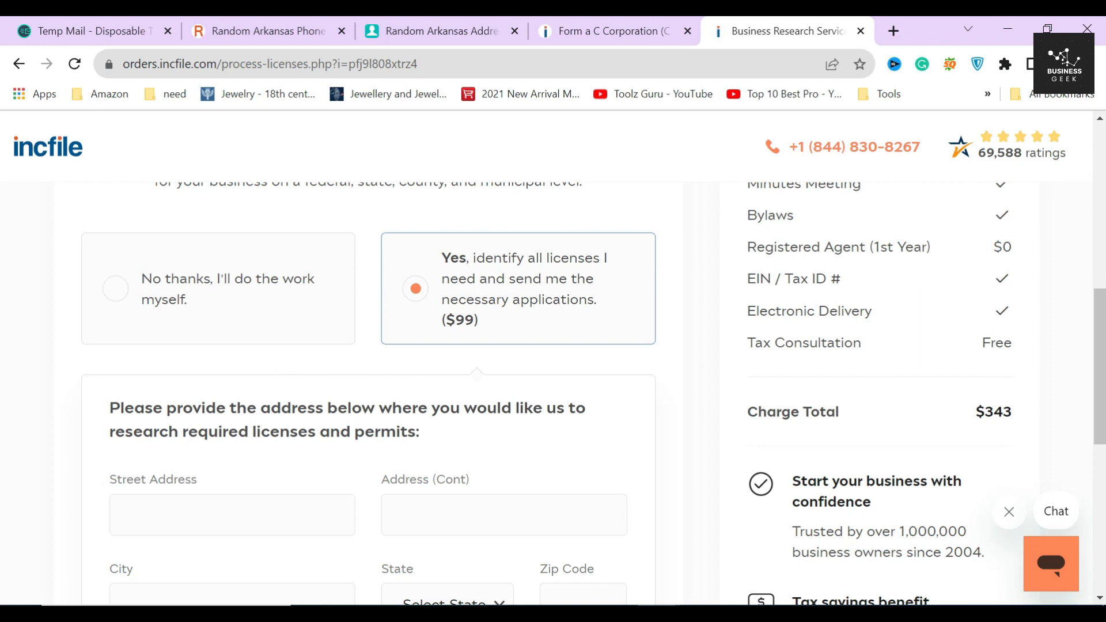
{"action": "scroll", "coordinate": [296, 346], "scroll_direction": "down", "scroll_amount": 2}
{"action": "left_click", "coordinate": [287, 415]}
{"action": "left_click", "coordinate": [444, 429]}
{"action": "left_click", "coordinate": [240, 527]}
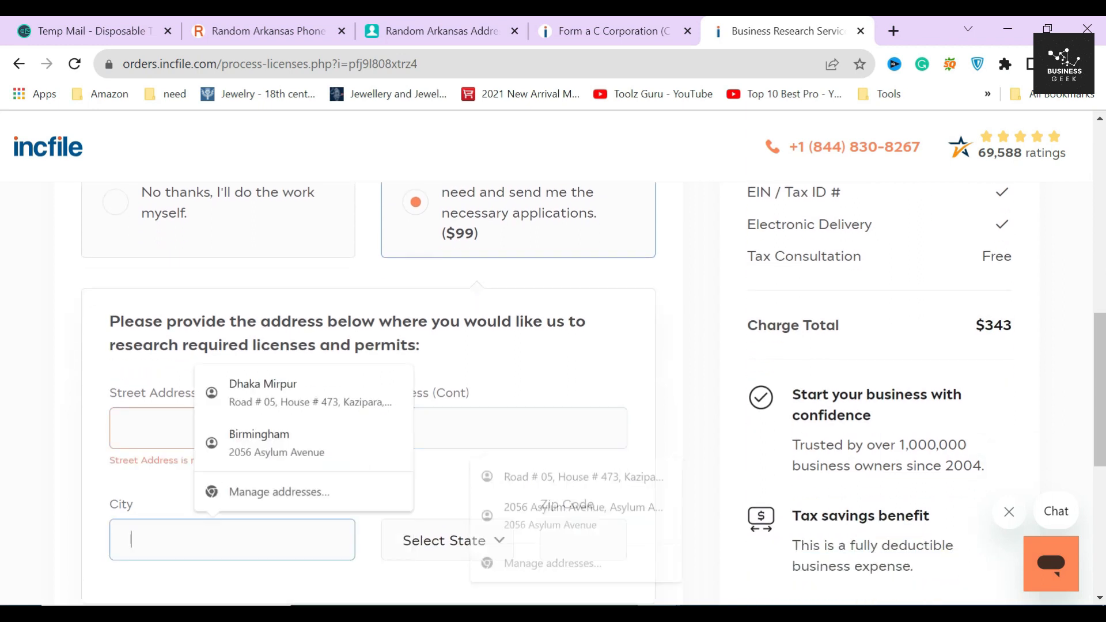
{"action": "left_click", "coordinate": [562, 541]}
{"action": "scroll", "coordinate": [652, 494], "scroll_direction": "down", "scroll_amount": 1}
{"action": "scroll", "coordinate": [654, 494], "scroll_direction": "down", "scroll_amount": 2}
{"action": "left_click", "coordinate": [682, 414]}
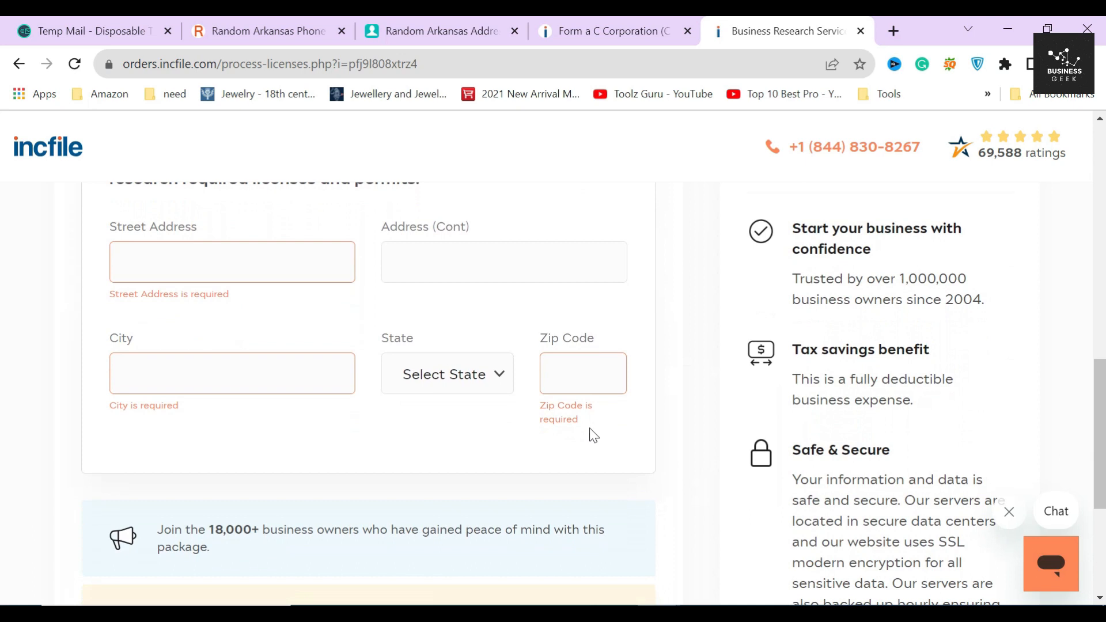
{"action": "scroll", "coordinate": [592, 436], "scroll_direction": "up", "scroll_amount": 4}
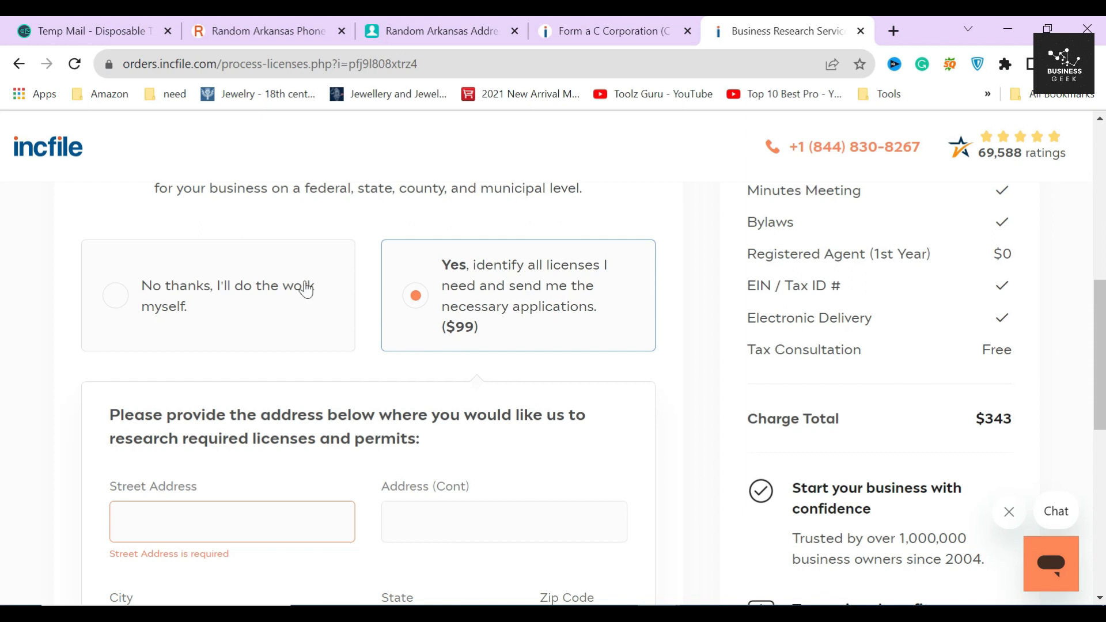
Step: Switch back to 'No thanks, I'll do the work myself', restoring $244, and continue to Order Review
{"action": "left_click", "coordinate": [224, 293]}
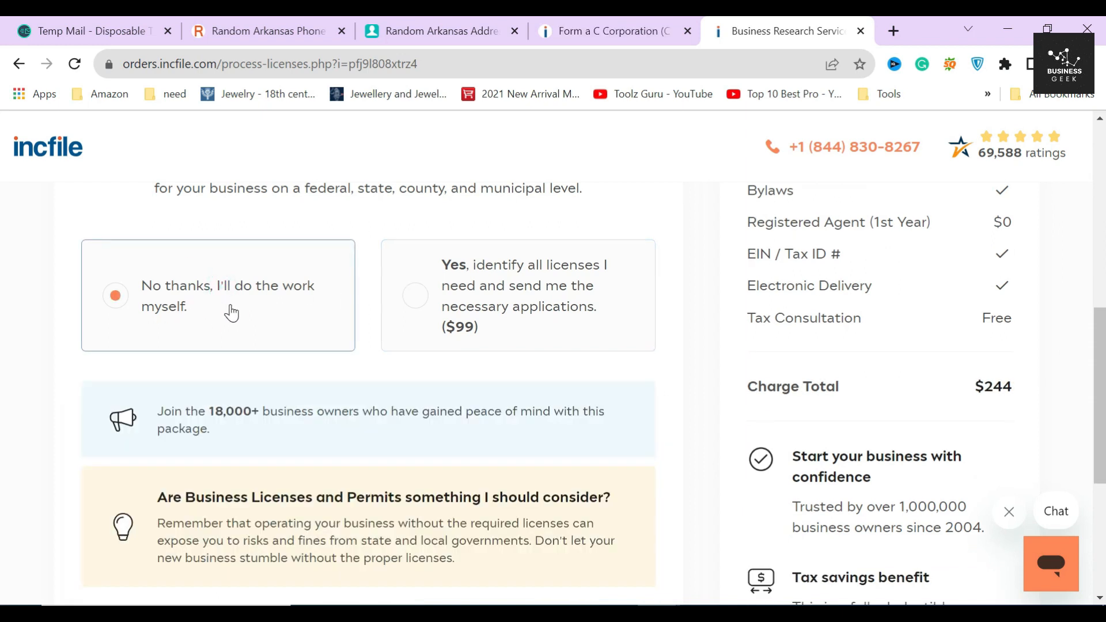
{"action": "left_click_drag", "start_coordinate": [155, 421], "coordinate": [267, 440]}
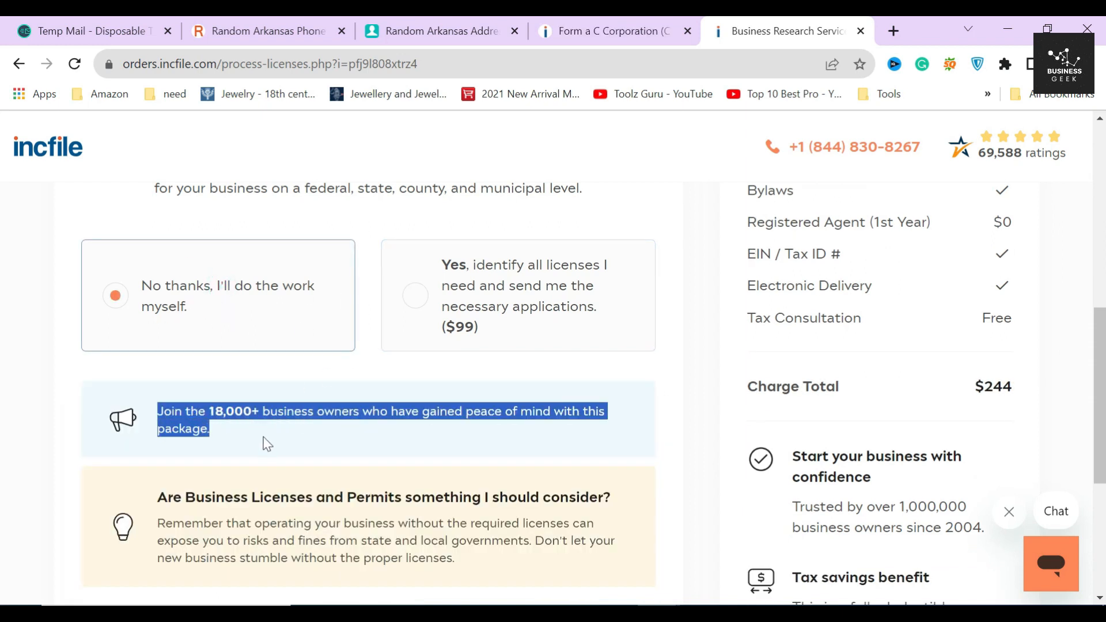
{"action": "left_click", "coordinate": [268, 440]}
{"action": "scroll", "coordinate": [267, 441], "scroll_direction": "down", "scroll_amount": 2}
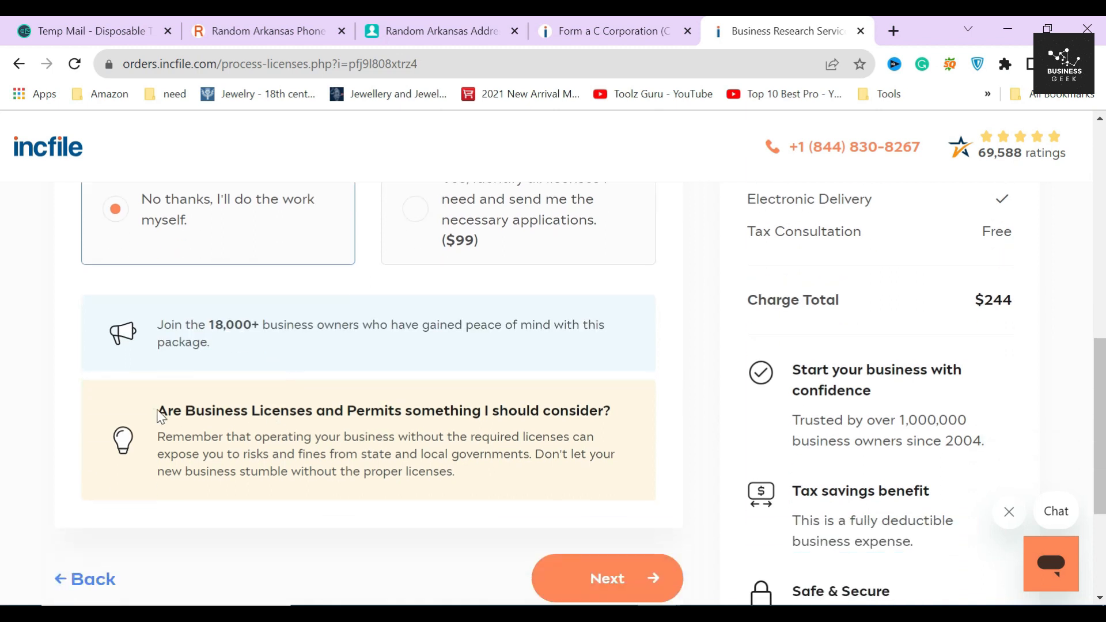
{"action": "left_click_drag", "start_coordinate": [159, 410], "coordinate": [419, 473]}
{"action": "left_click", "coordinate": [462, 479]}
{"action": "scroll", "coordinate": [369, 392], "scroll_direction": "up", "scroll_amount": 2}
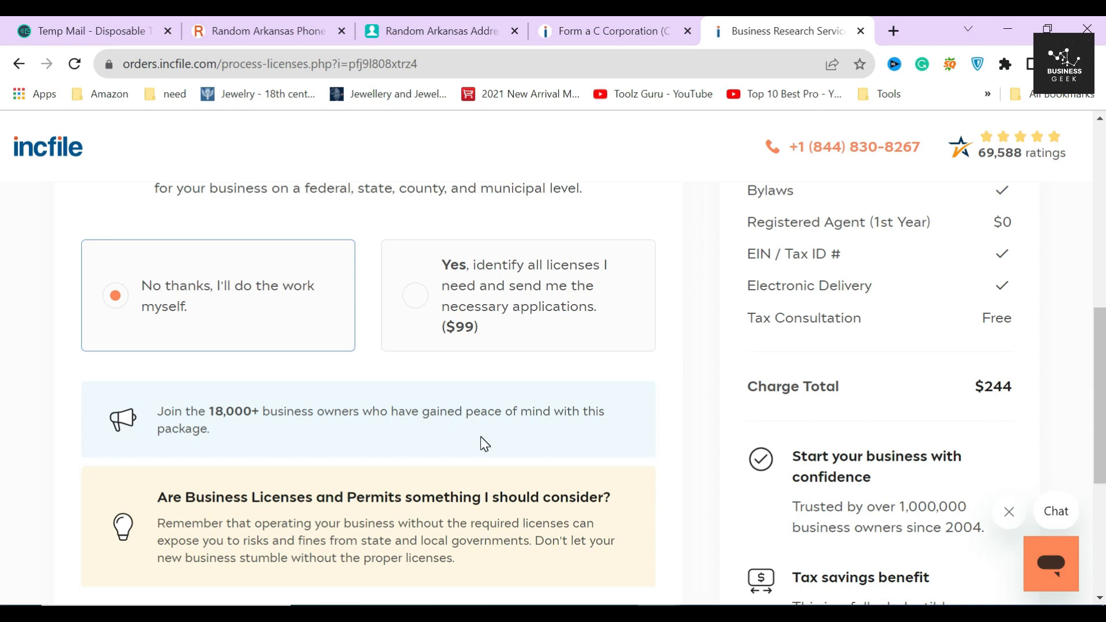
{"action": "scroll", "coordinate": [481, 438], "scroll_direction": "up", "scroll_amount": 3}
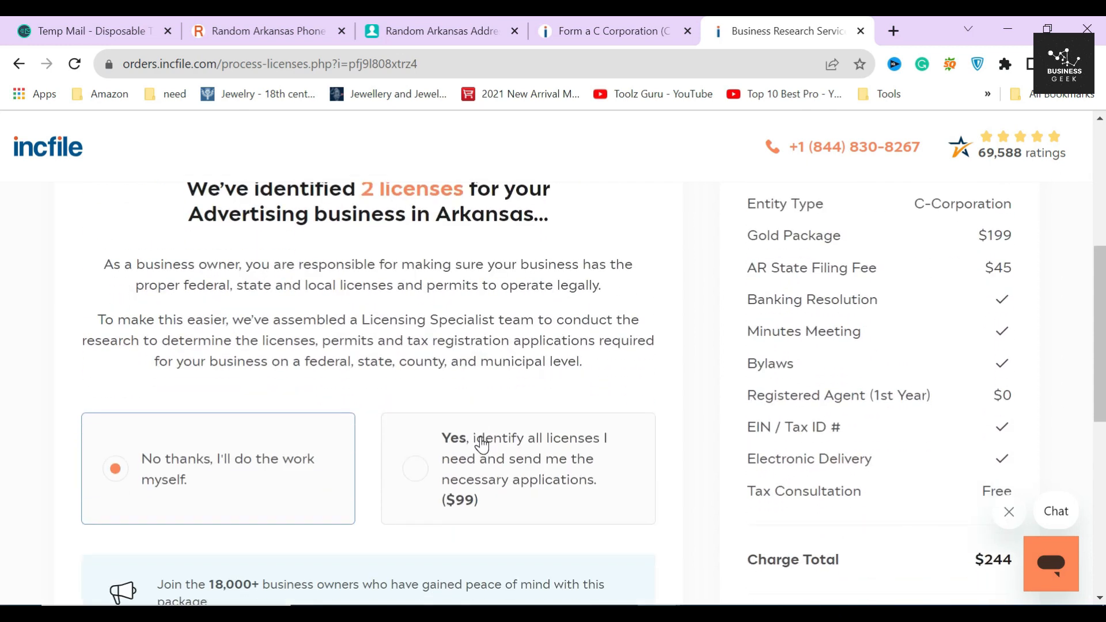
{"action": "scroll", "coordinate": [482, 445], "scroll_direction": "up", "scroll_amount": 2}
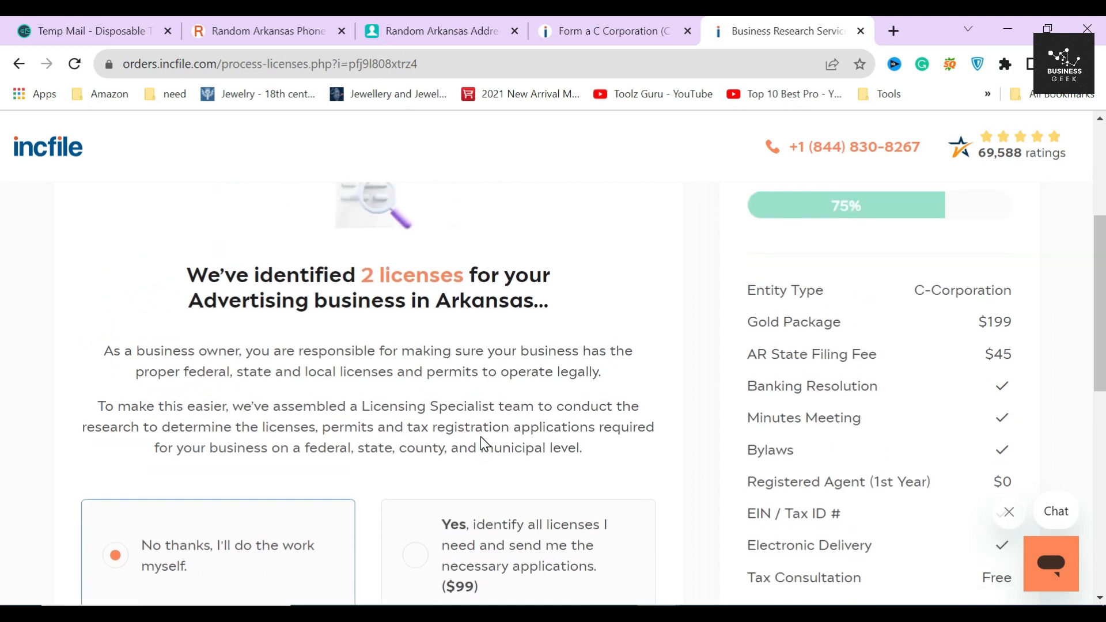
{"action": "scroll", "coordinate": [480, 443], "scroll_direction": "down", "scroll_amount": 4}
{"action": "scroll", "coordinate": [481, 444], "scroll_direction": "down", "scroll_amount": 5}
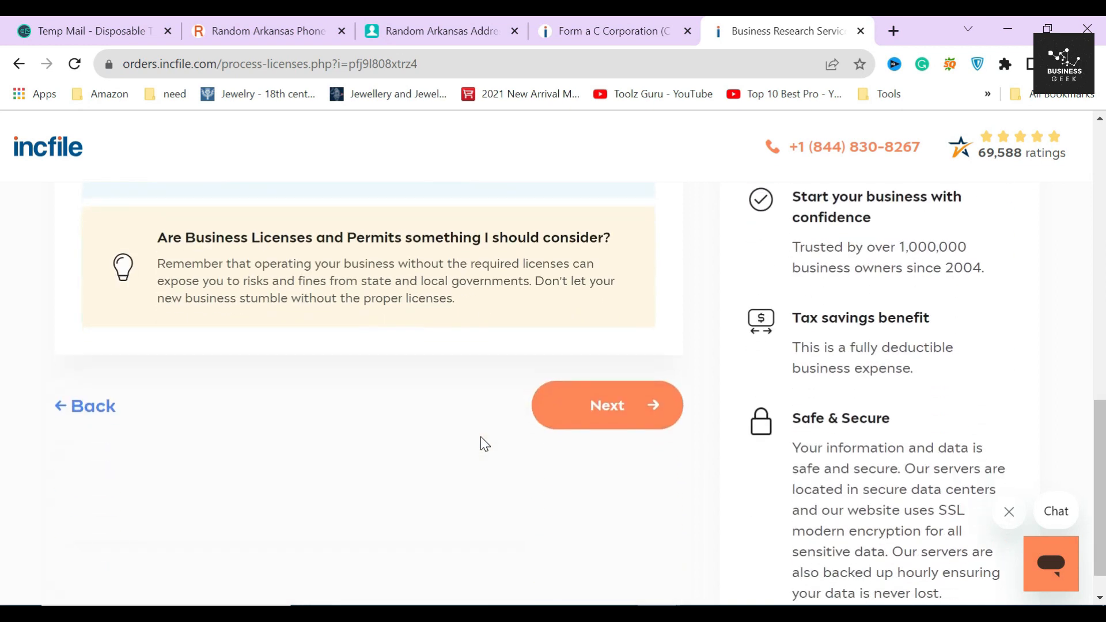
{"action": "left_click", "coordinate": [583, 426]}
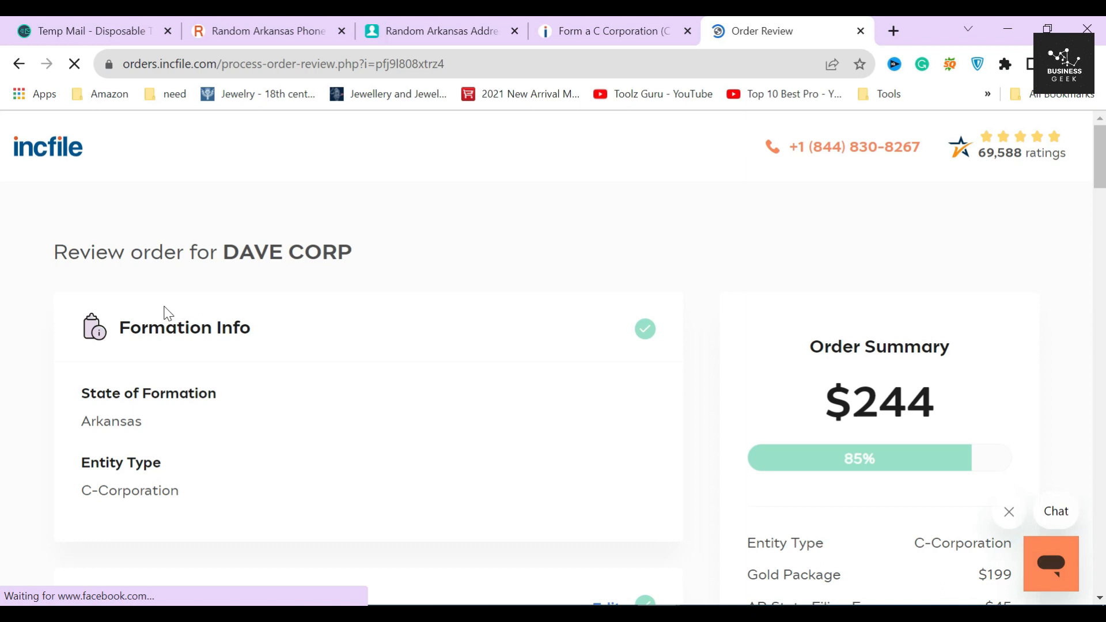
Step: Scroll through the DAVE CORP Order Review sections and submit to reach Payment Information
{"action": "left_click_drag", "start_coordinate": [111, 334], "coordinate": [292, 336]}
{"action": "left_click", "coordinate": [299, 326]}
{"action": "scroll", "coordinate": [342, 278], "scroll_direction": "down", "scroll_amount": 3}
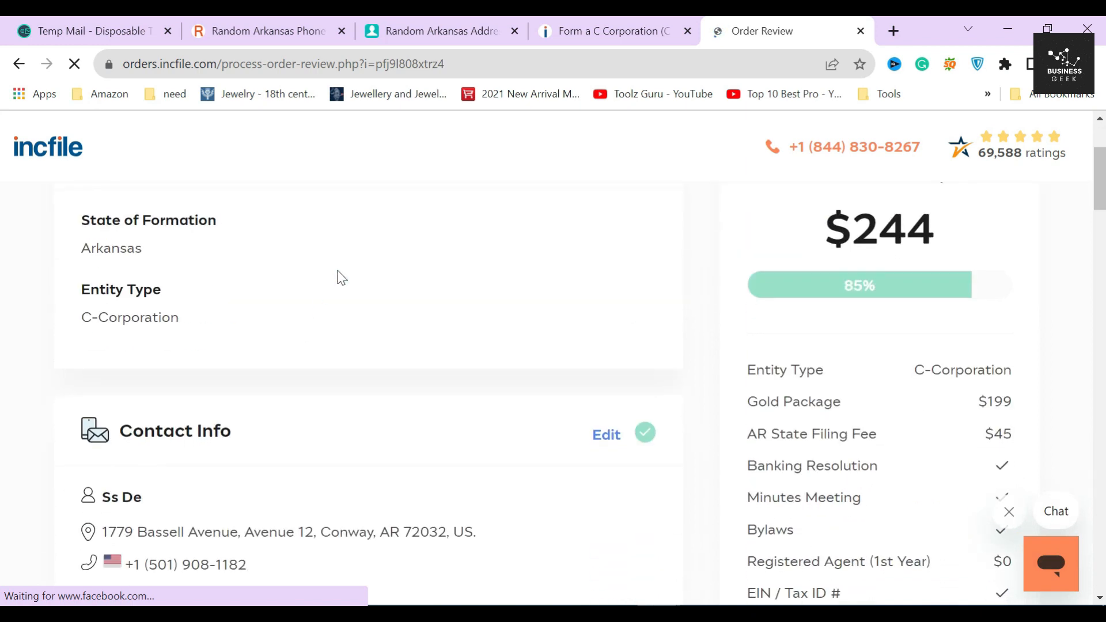
{"action": "scroll", "coordinate": [427, 326], "scroll_direction": "down", "scroll_amount": 5}
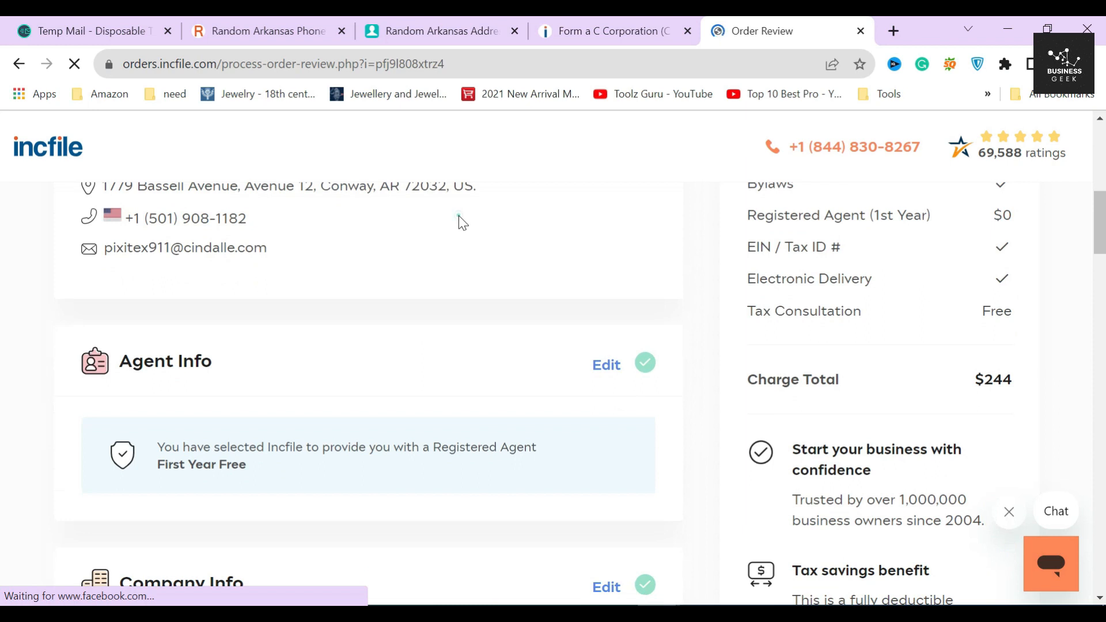
{"action": "scroll", "coordinate": [487, 379], "scroll_direction": "down", "scroll_amount": 4}
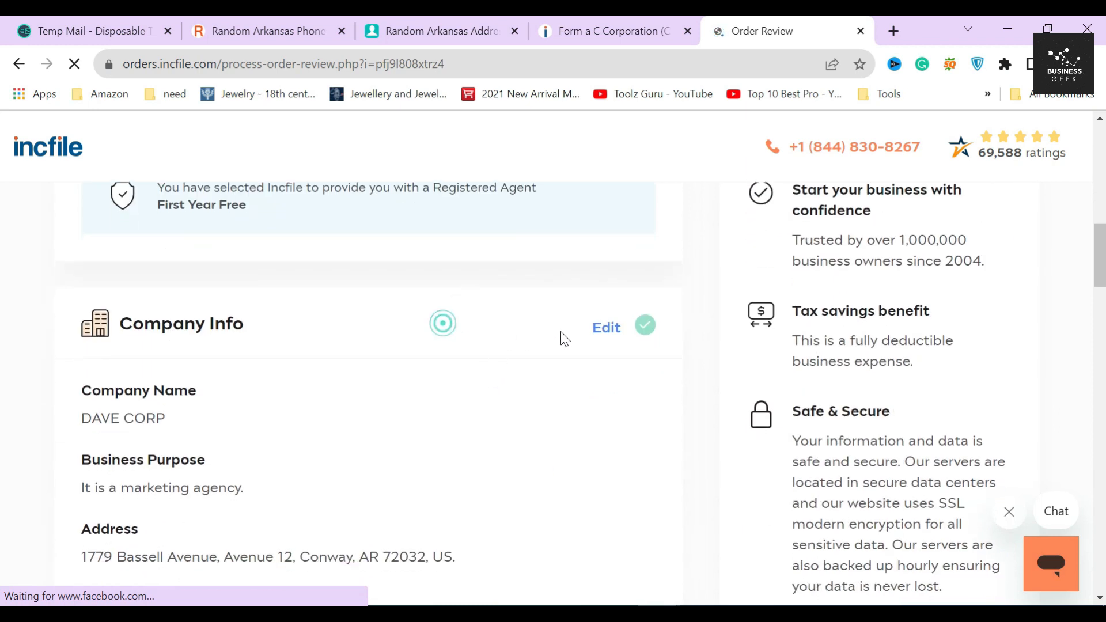
{"action": "scroll", "coordinate": [398, 334], "scroll_direction": "down", "scroll_amount": 3}
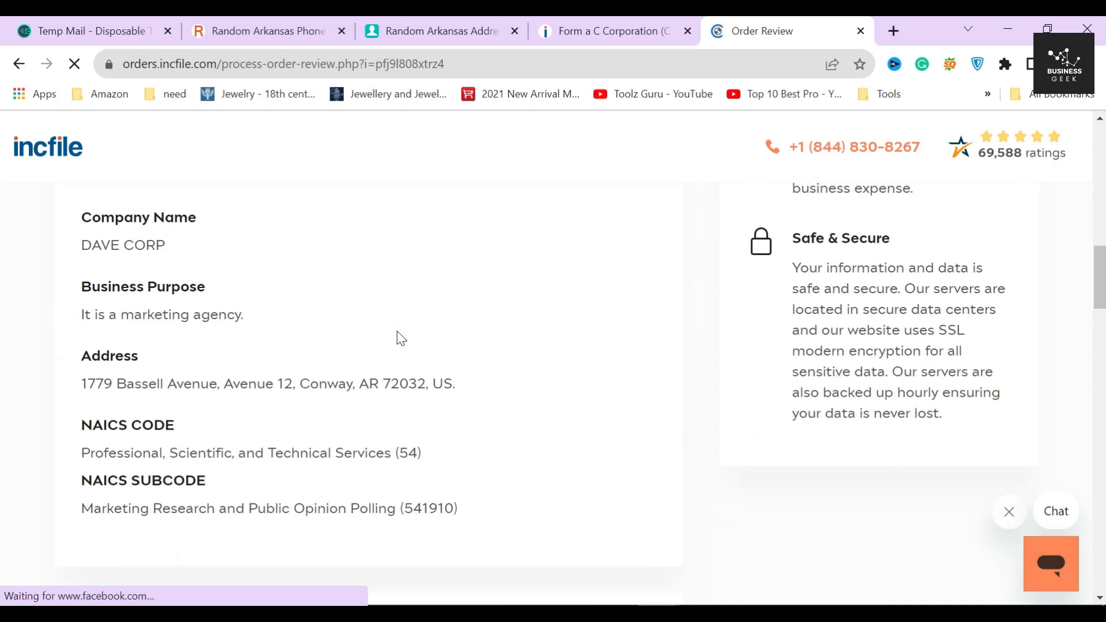
{"action": "scroll", "coordinate": [413, 311], "scroll_direction": "down", "scroll_amount": 5}
{"action": "scroll", "coordinate": [429, 291], "scroll_direction": "down", "scroll_amount": 1}
{"action": "scroll", "coordinate": [433, 298], "scroll_direction": "down", "scroll_amount": 7}
{"action": "scroll", "coordinate": [434, 301], "scroll_direction": "down", "scroll_amount": 5}
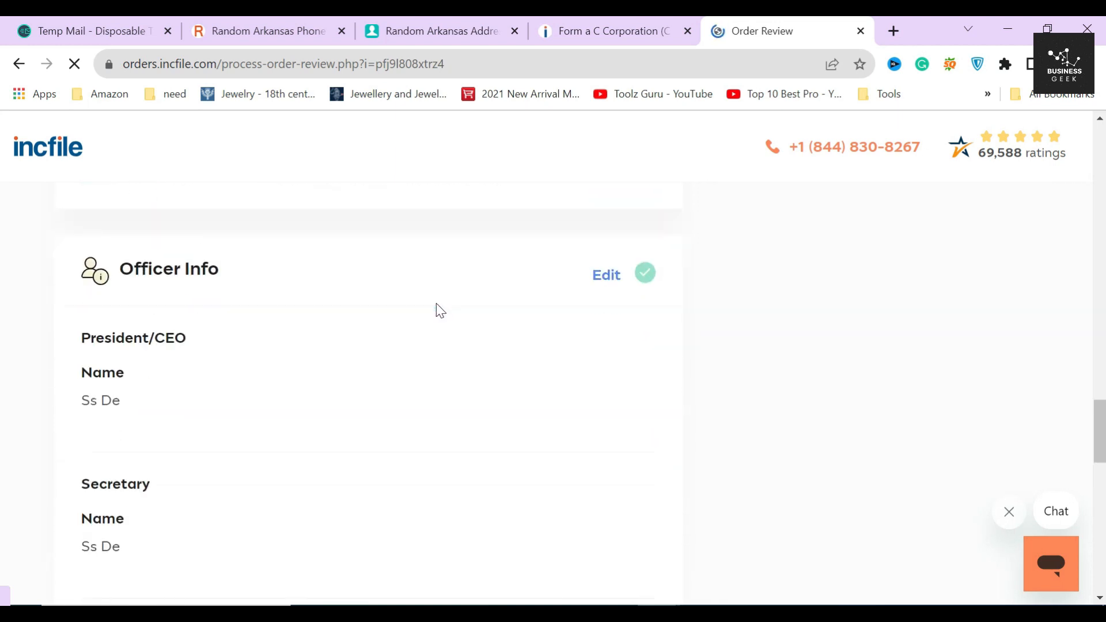
{"action": "scroll", "coordinate": [438, 309], "scroll_direction": "down", "scroll_amount": 4}
{"action": "scroll", "coordinate": [438, 309], "scroll_direction": "down", "scroll_amount": 5}
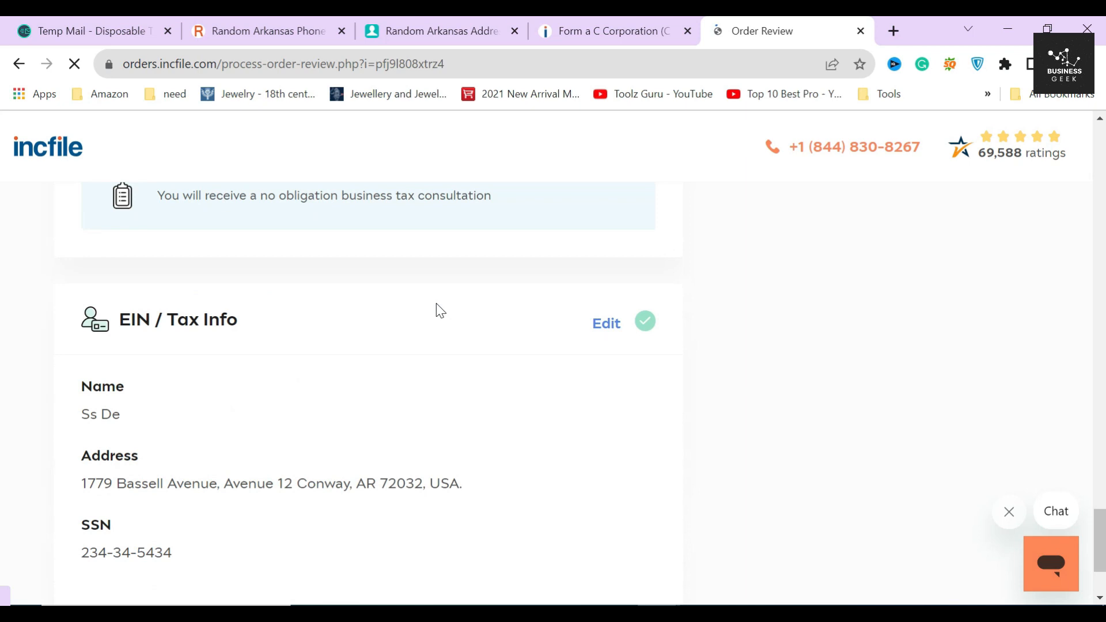
{"action": "scroll", "coordinate": [440, 311], "scroll_direction": "down", "scroll_amount": 2}
{"action": "left_click", "coordinate": [582, 527]}
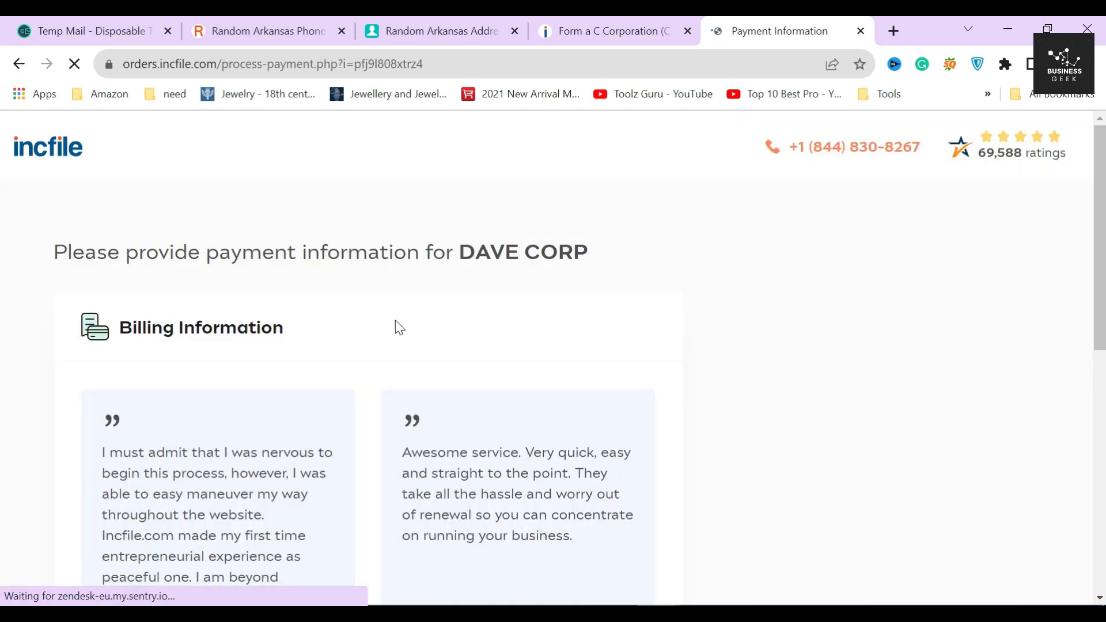
Step: Highlight the $244 order total and scroll through the empty billing form on the Payment Information page
{"action": "left_click_drag", "start_coordinate": [823, 412], "coordinate": [972, 402]}
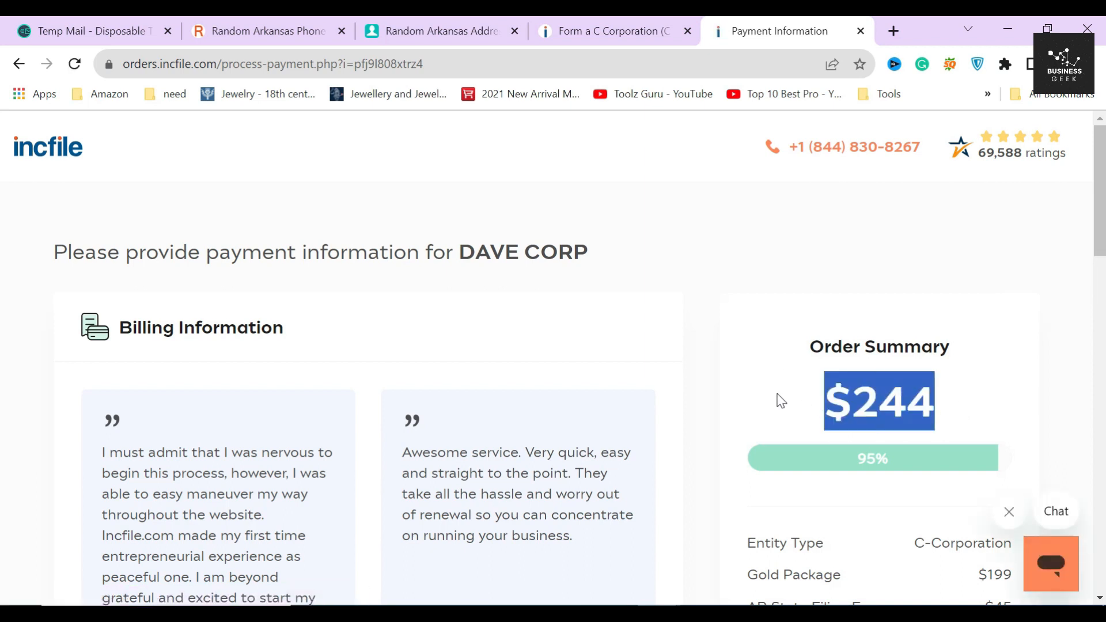
{"action": "left_click", "coordinate": [700, 407]}
{"action": "scroll", "coordinate": [477, 375], "scroll_direction": "down", "scroll_amount": 2}
{"action": "scroll", "coordinate": [477, 375], "scroll_direction": "down", "scroll_amount": 10}
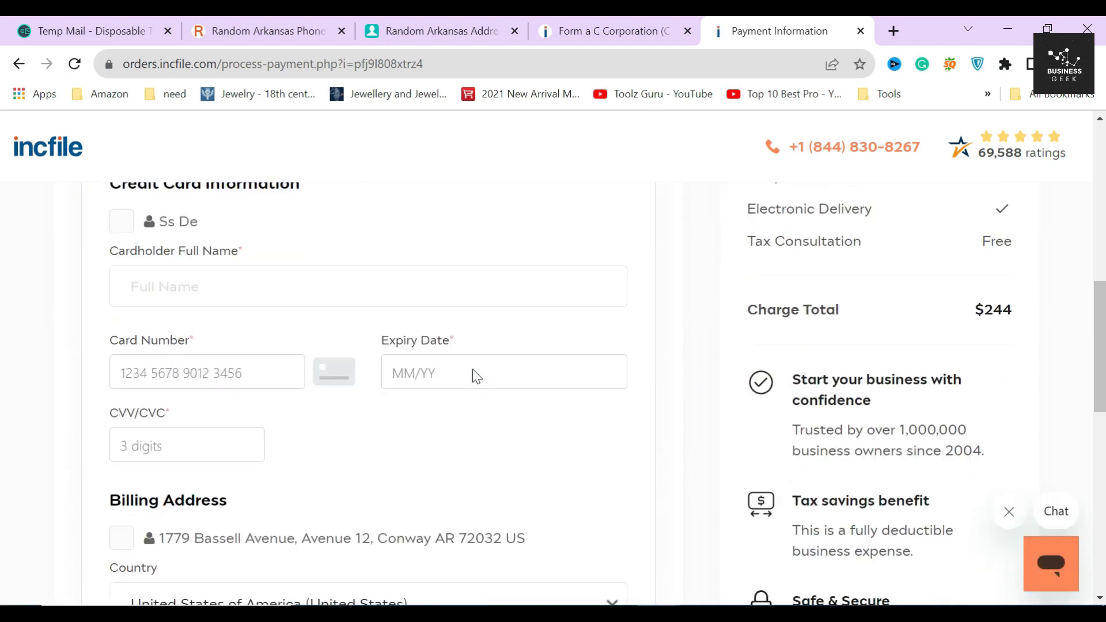
{"action": "scroll", "coordinate": [259, 383], "scroll_direction": "up", "scroll_amount": 4}
{"action": "scroll", "coordinate": [98, 369], "scroll_direction": "down", "scroll_amount": 3}
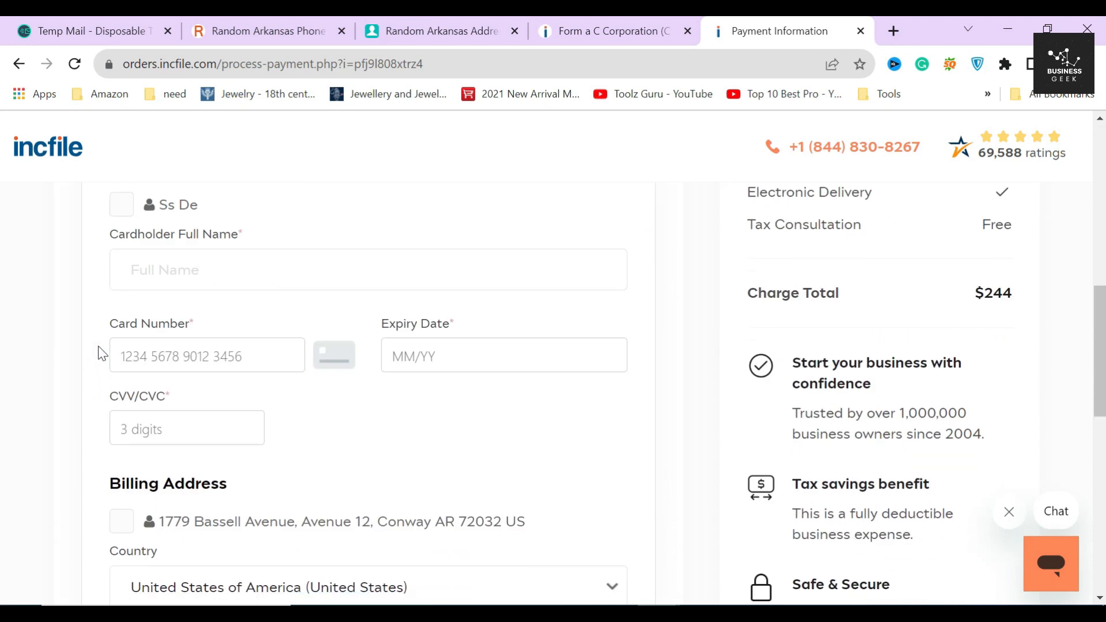
{"action": "scroll", "coordinate": [103, 404], "scroll_direction": "down", "scroll_amount": 1}
{"action": "scroll", "coordinate": [101, 375], "scroll_direction": "down", "scroll_amount": 2}
Step: Recheck the Order Summary, highlighting its $244 total once more
{"action": "left_click", "coordinate": [94, 345]}
{"action": "scroll", "coordinate": [109, 464], "scroll_direction": "down", "scroll_amount": 3}
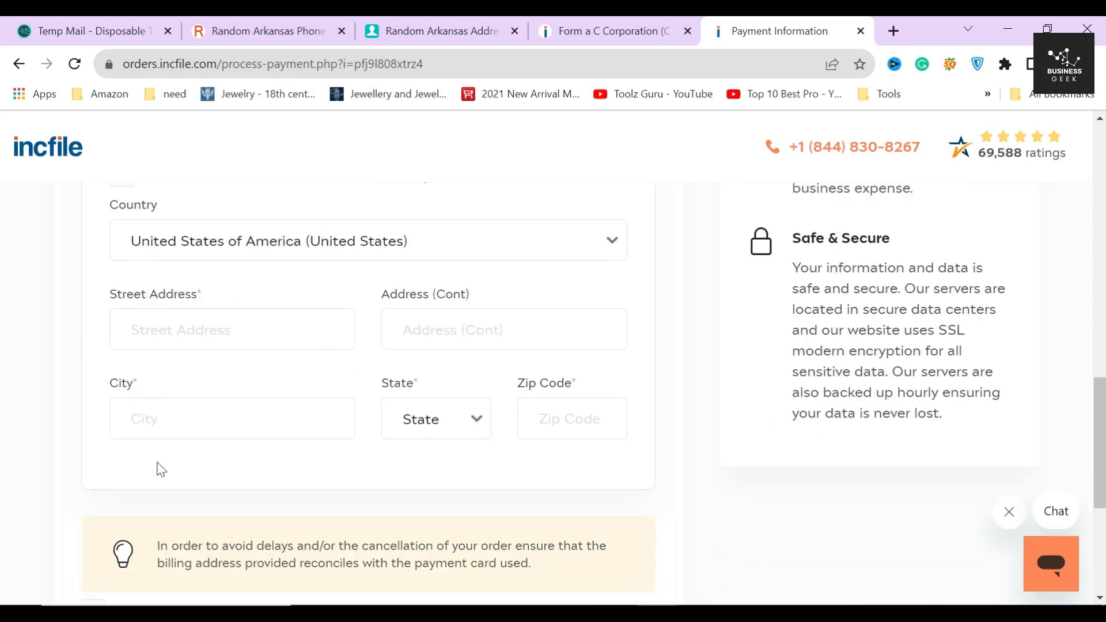
{"action": "scroll", "coordinate": [361, 458], "scroll_direction": "down", "scroll_amount": 5}
{"action": "scroll", "coordinate": [433, 437], "scroll_direction": "up", "scroll_amount": 10}
{"action": "scroll", "coordinate": [495, 442], "scroll_direction": "up", "scroll_amount": 10}
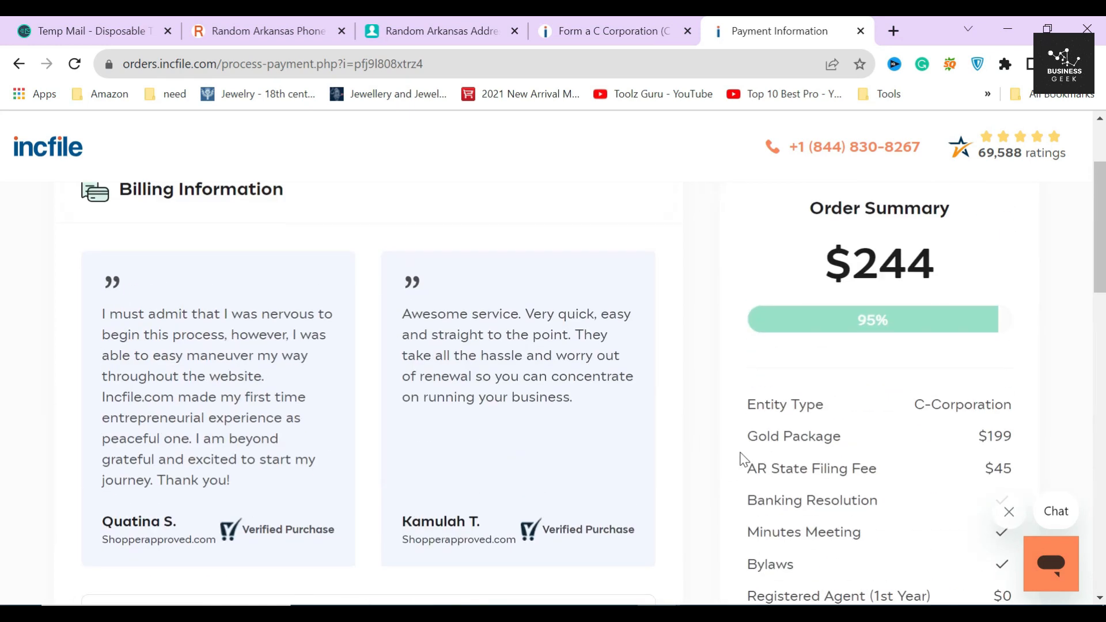
{"action": "left_click_drag", "start_coordinate": [813, 409], "coordinate": [1013, 388]}
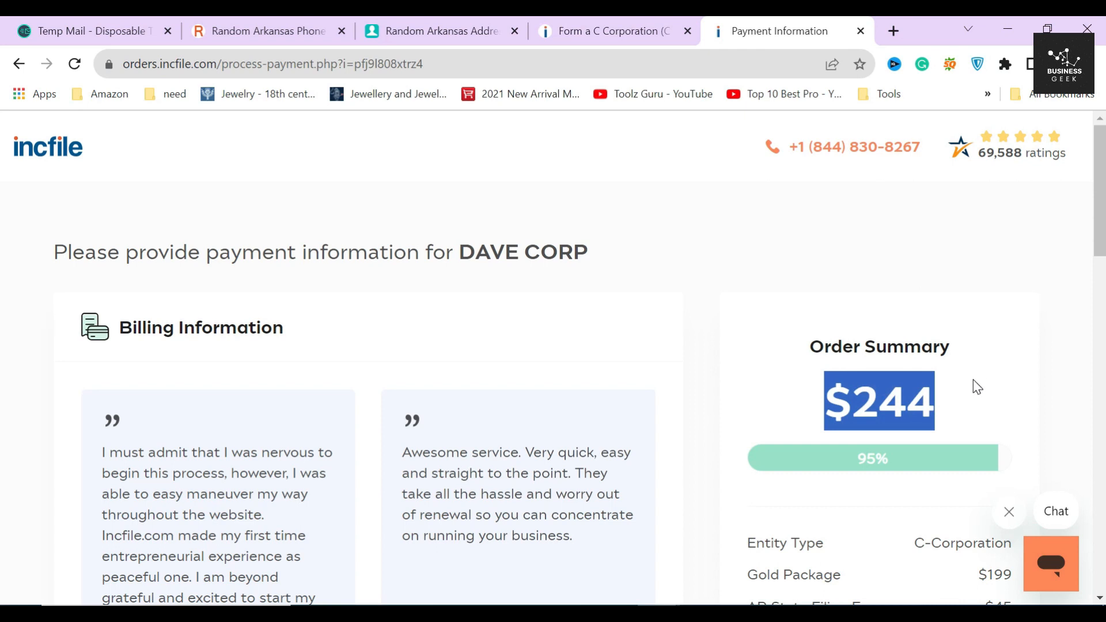
{"action": "scroll", "coordinate": [881, 365], "scroll_direction": "down", "scroll_amount": 3}
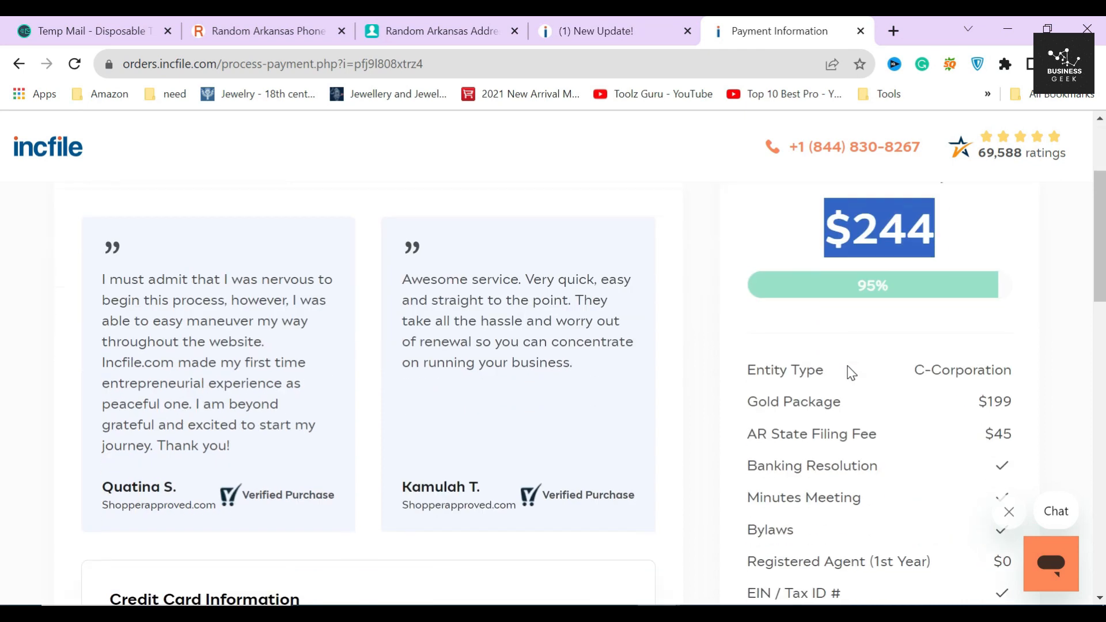
{"action": "scroll", "coordinate": [846, 371], "scroll_direction": "up", "scroll_amount": 2}
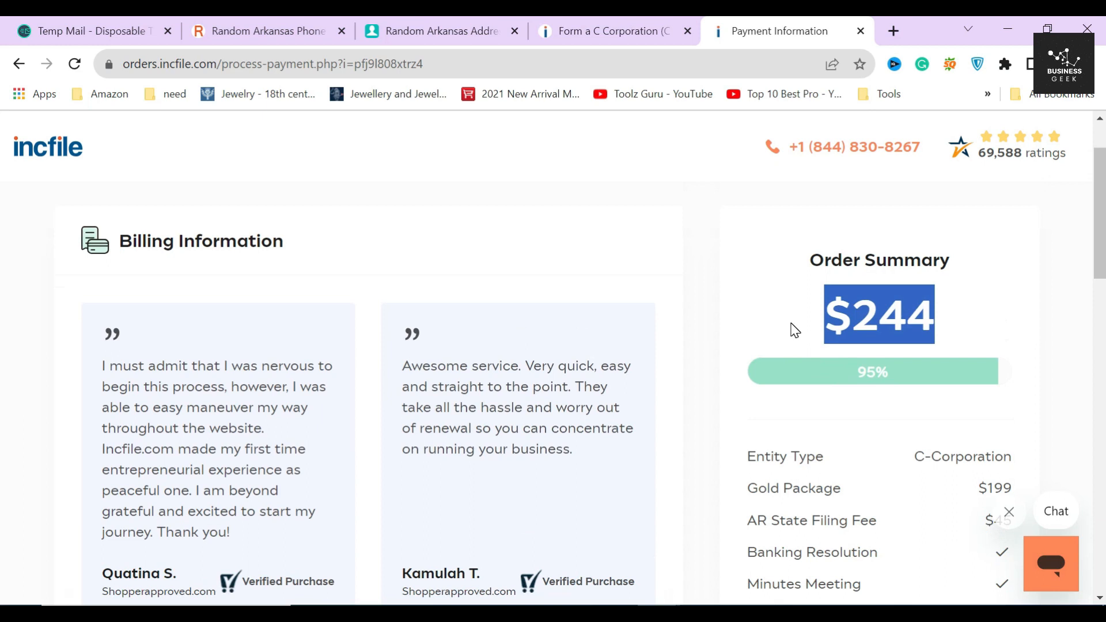